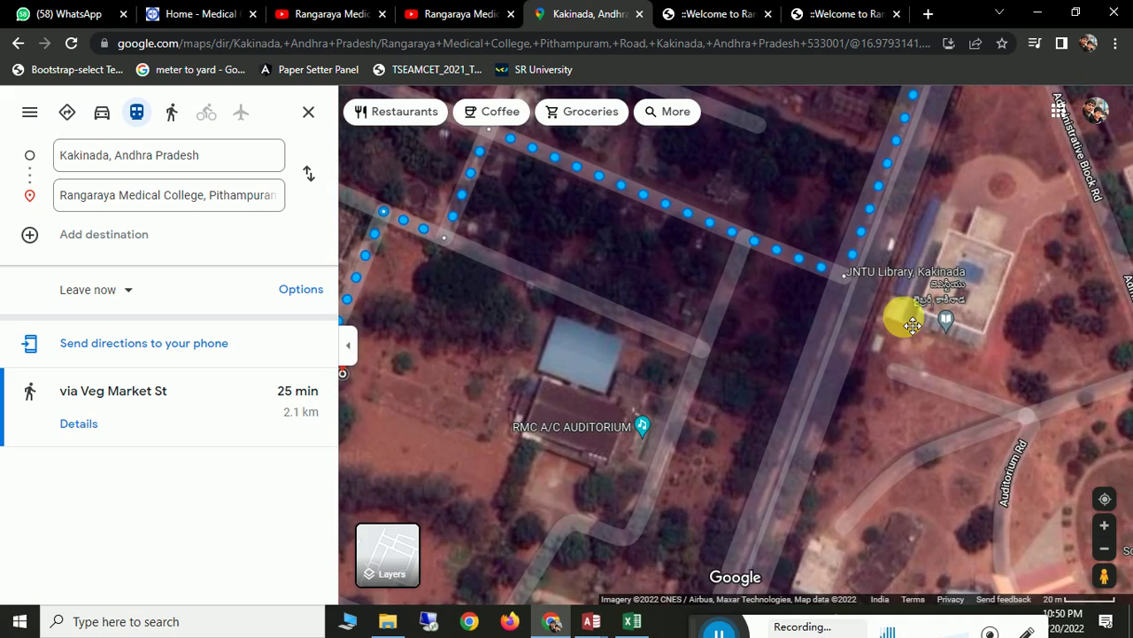
Step: Examine the satellite map around Rangaraya Medical College, including the walking route and the neighbouring JNTUK campus
scroll(997, 280, "down", 3)
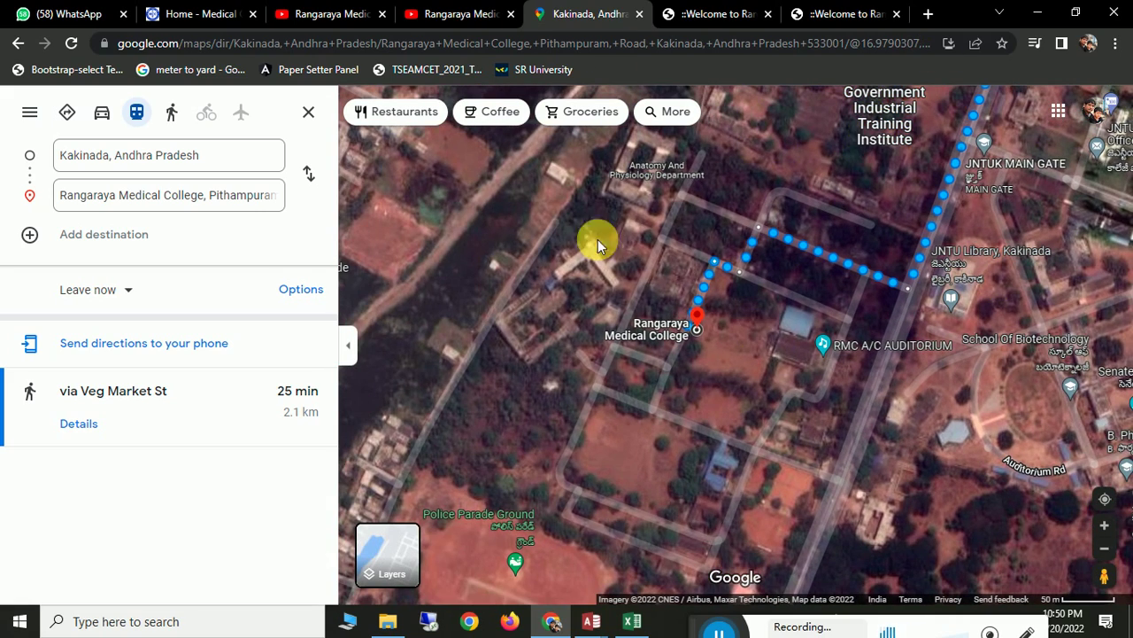
scroll(640, 400, "down", 2)
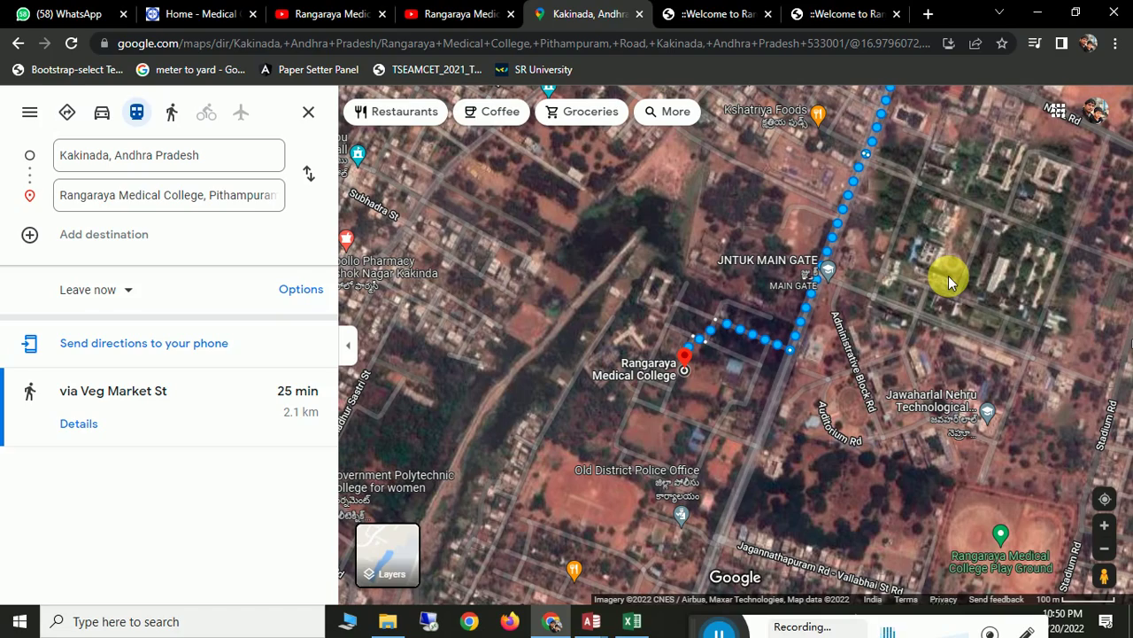
scroll(721, 359, "up", 3)
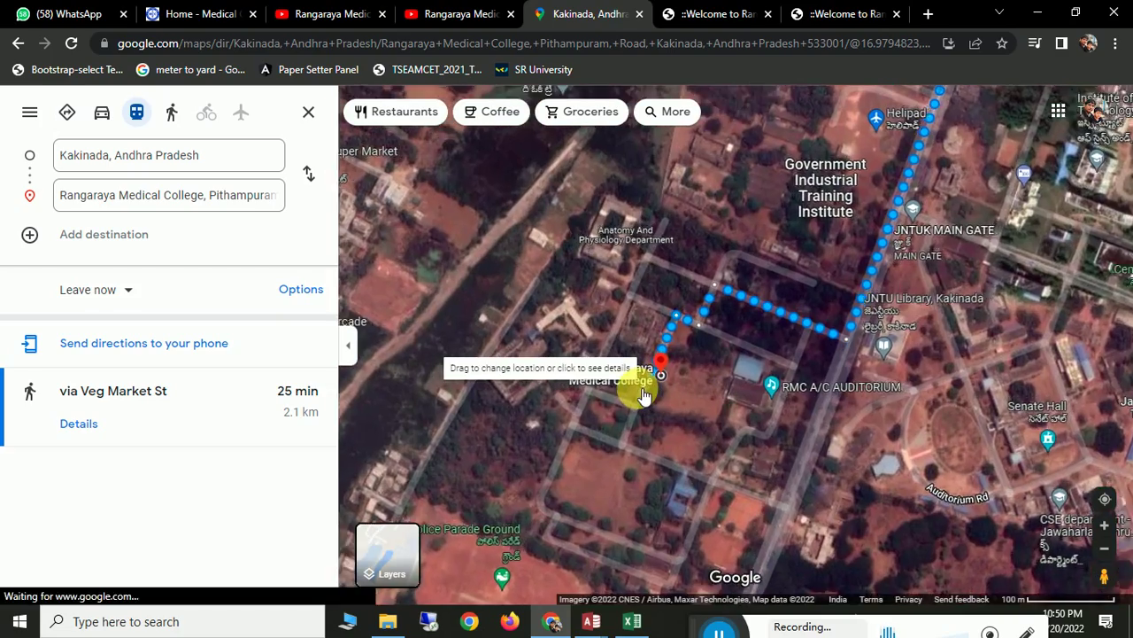
scroll(644, 376, "down", 3)
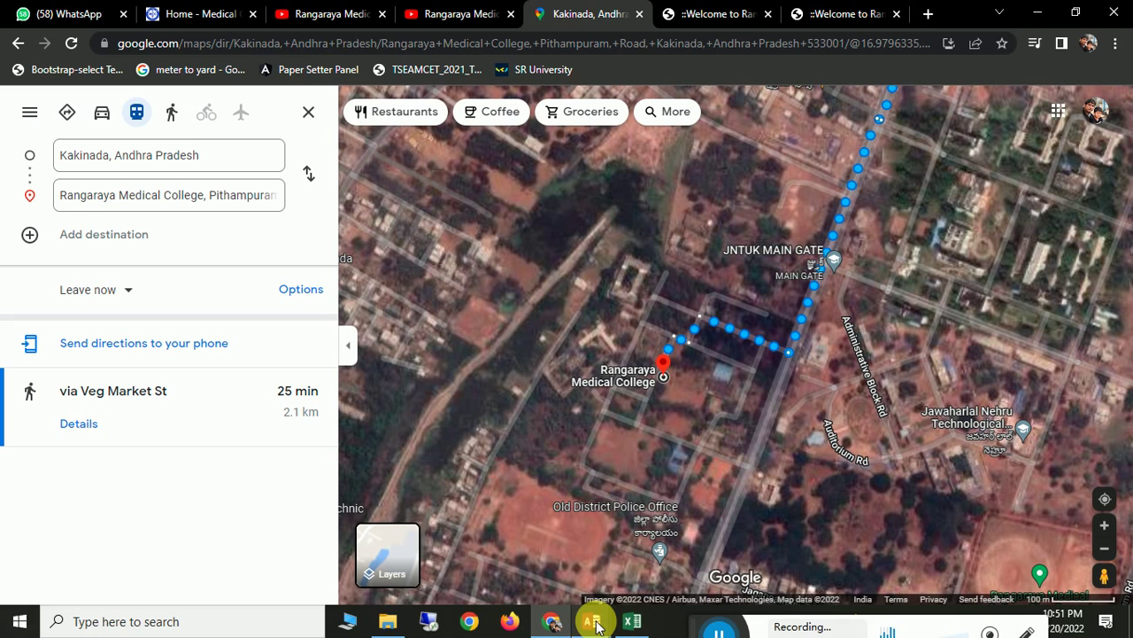
Step: Switch to the AIQ NEET 2021 DATA database in Access and select the Institute Name entry in the lowest fully visible AIQR1R2 record
mouse_move(591, 620)
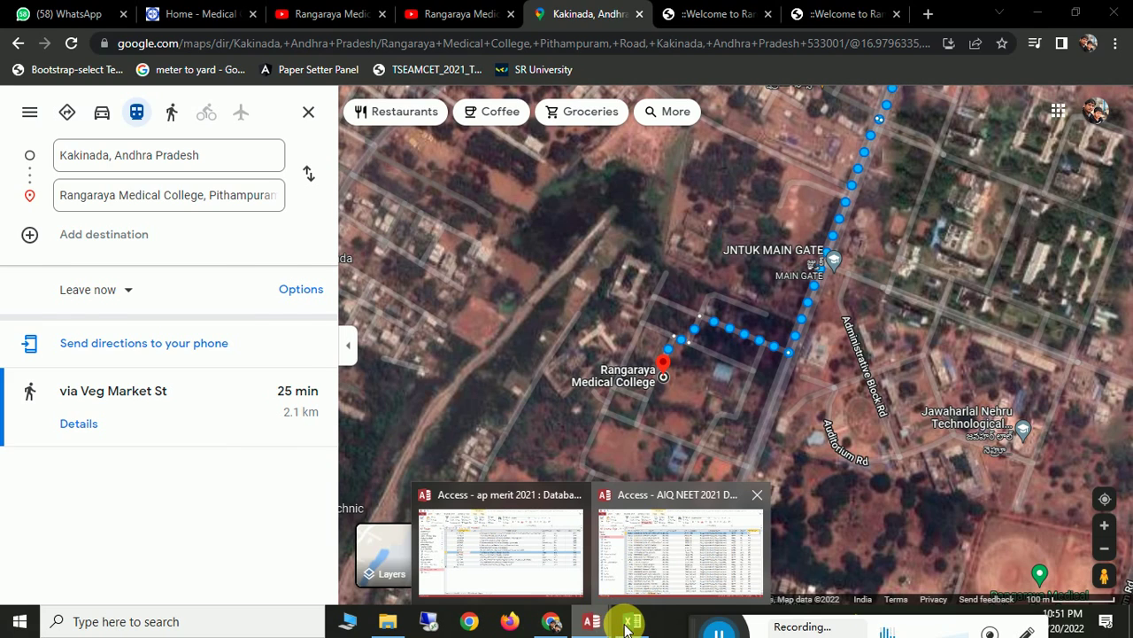
left_click(591, 620)
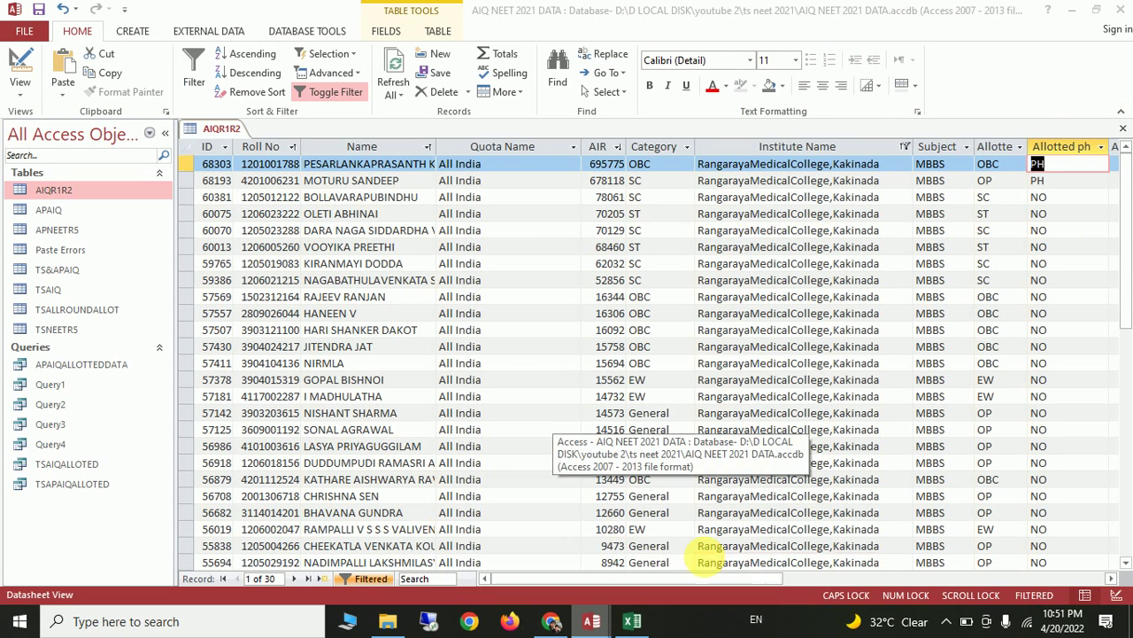
left_click(706, 562)
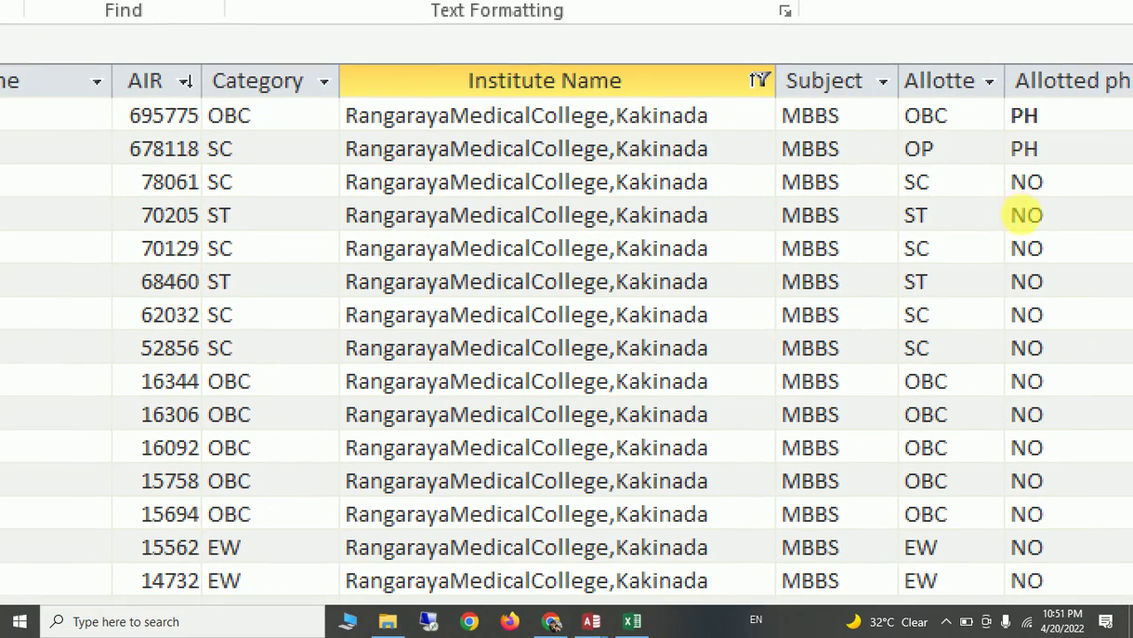
Step: Mark the two PH entries under Allotted ph in the magnified table and link them to their AIR ranks and categories
left_click(1029, 148)
mouse_move(1012, 82)
left_mouse_down()
mouse_move(1022, 177)
mouse_move(1037, 183)
mouse_move(1045, 146)
left_mouse_up()
mouse_move(986, 103)
left_mouse_down()
mouse_move(239, 8)
mouse_move(106, 84)
left_mouse_up()
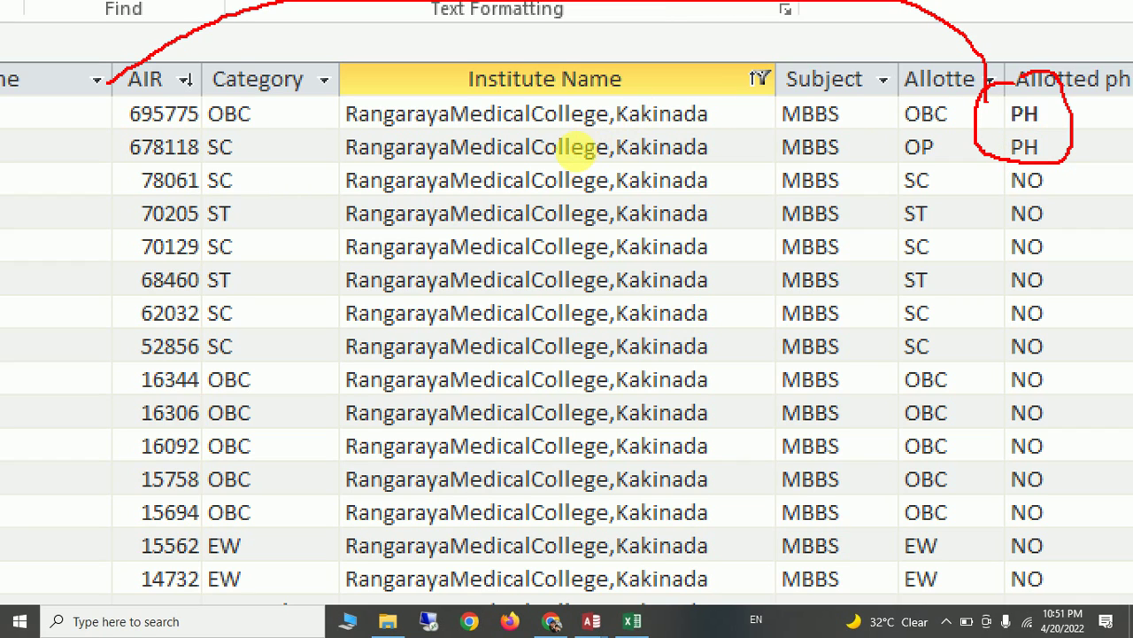
mouse_move(115, 164)
left_mouse_down()
mouse_move(312, 172)
mouse_move(209, 47)
left_mouse_up()
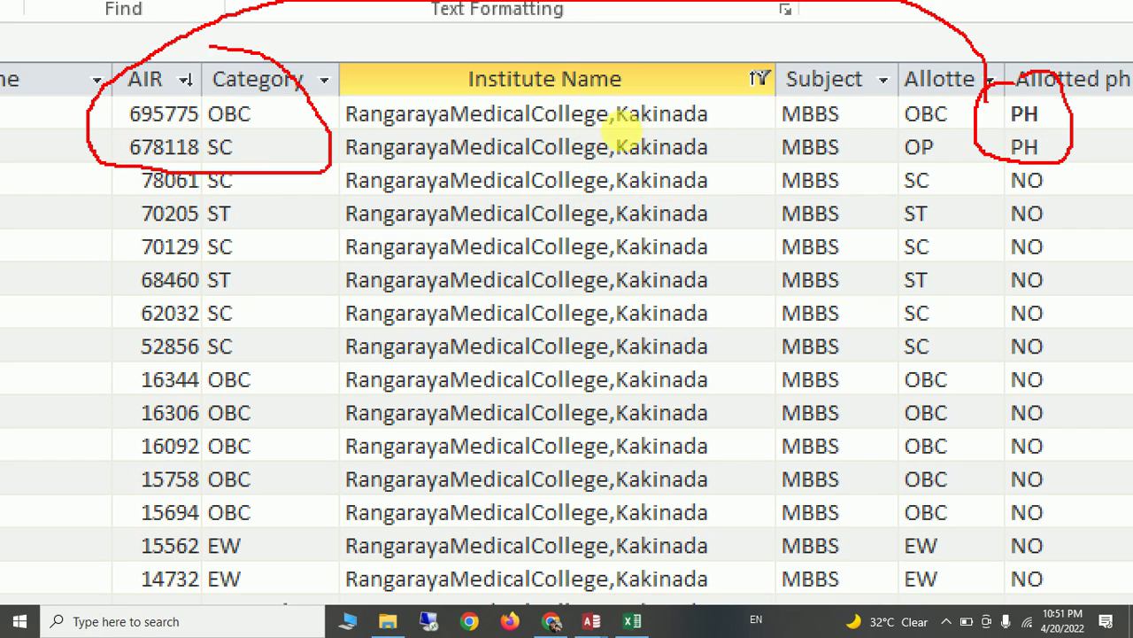
mouse_move(22, 195)
left_mouse_down()
mouse_move(92, 142)
mouse_move(86, 164)
left_mouse_up()
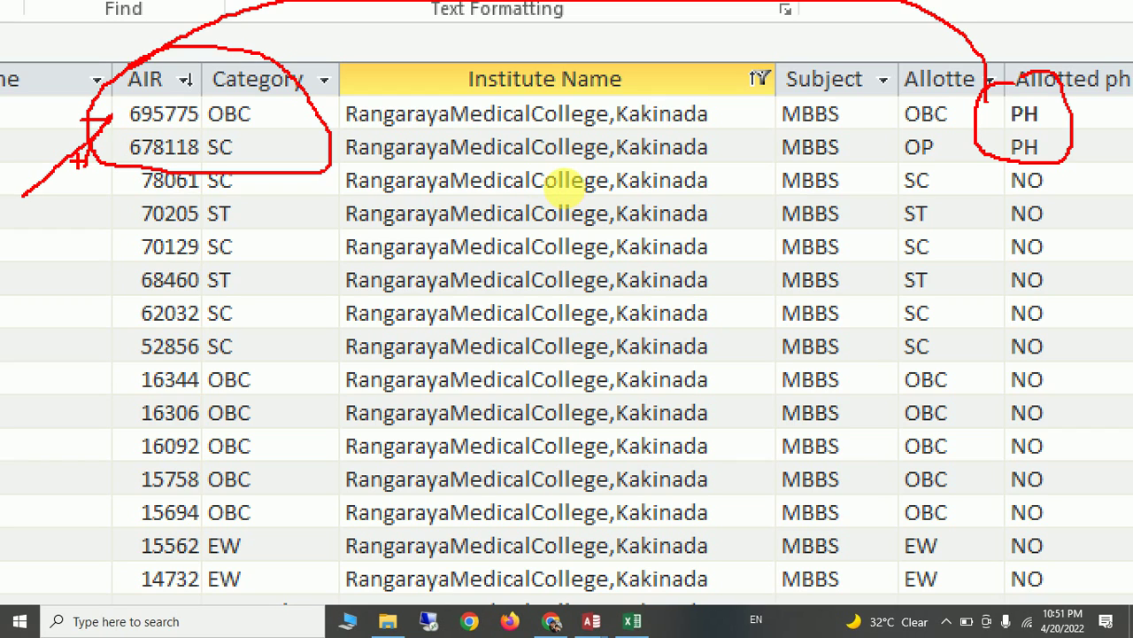
Step: Mark the highest non-PH AIR ranks for the SC, ST, OBC and EW categories in the magnified table, and clear the annotations
mouse_move(17, 305)
left_mouse_down()
mouse_move(27, 266)
mouse_move(146, 177)
left_mouse_up()
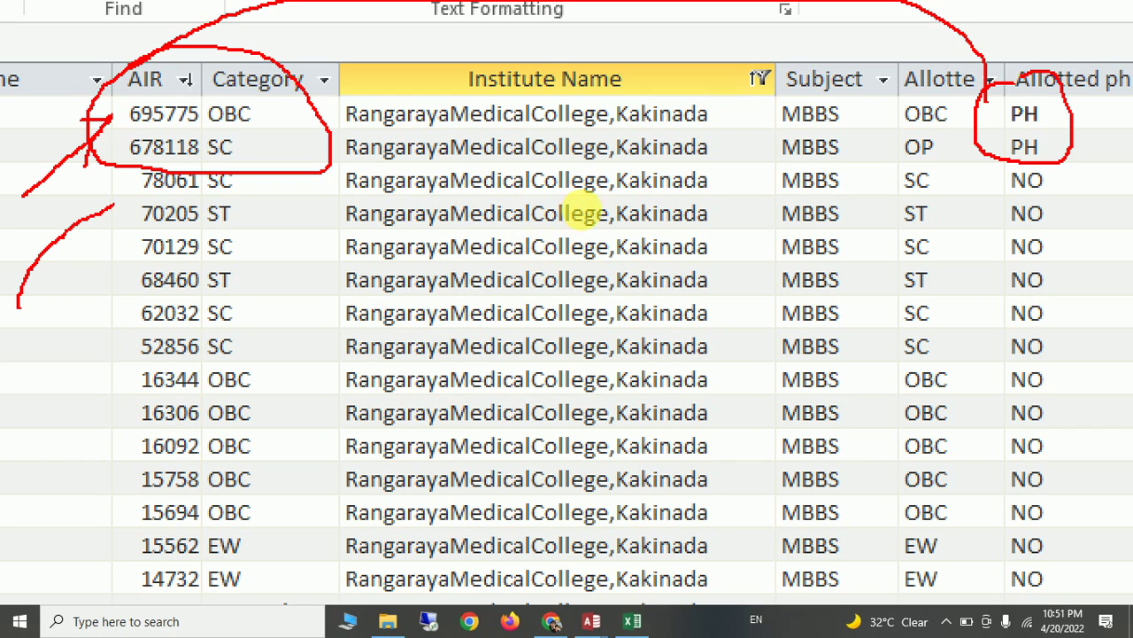
left_click_drag(75, 315, 140, 211)
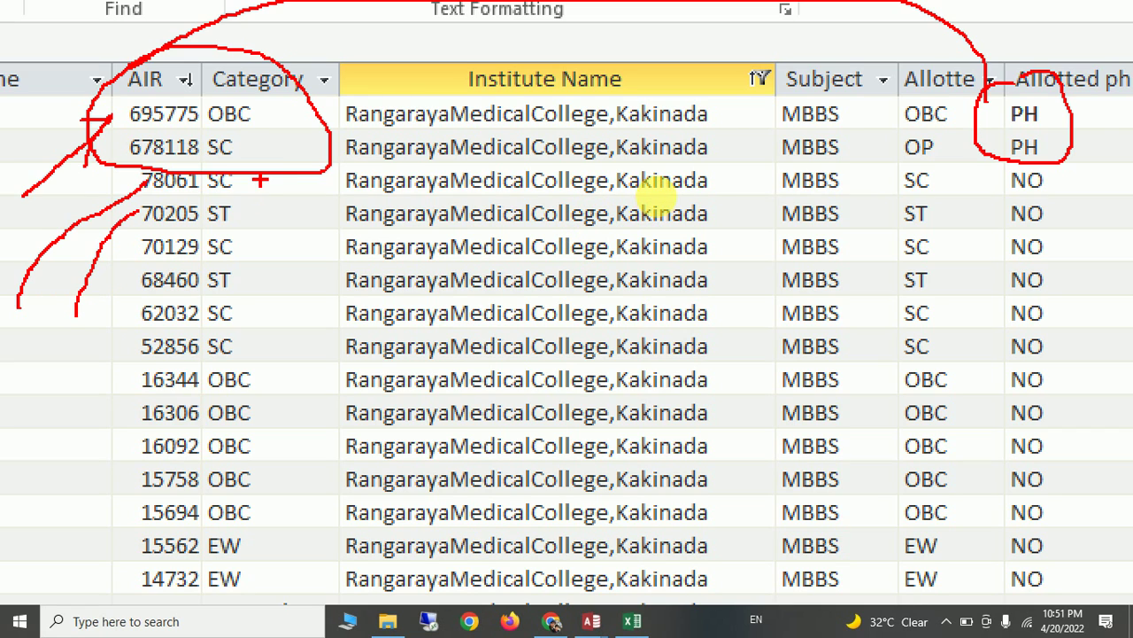
left_click_drag(260, 180, 451, 81)
left_click_drag(252, 213, 373, 151)
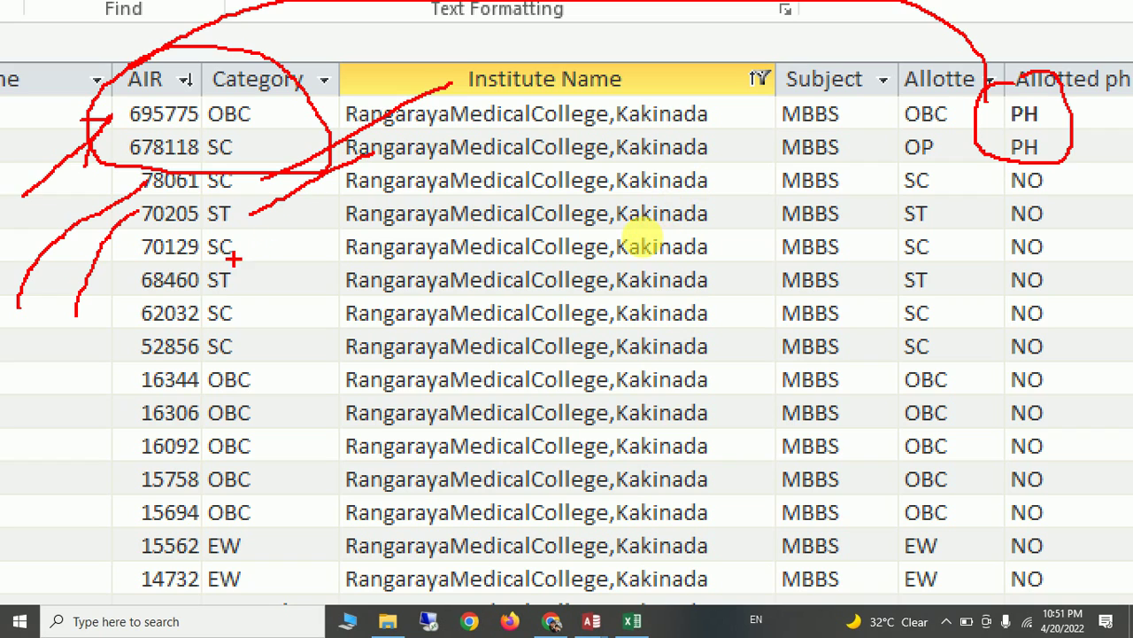
left_click_drag(257, 374, 409, 276)
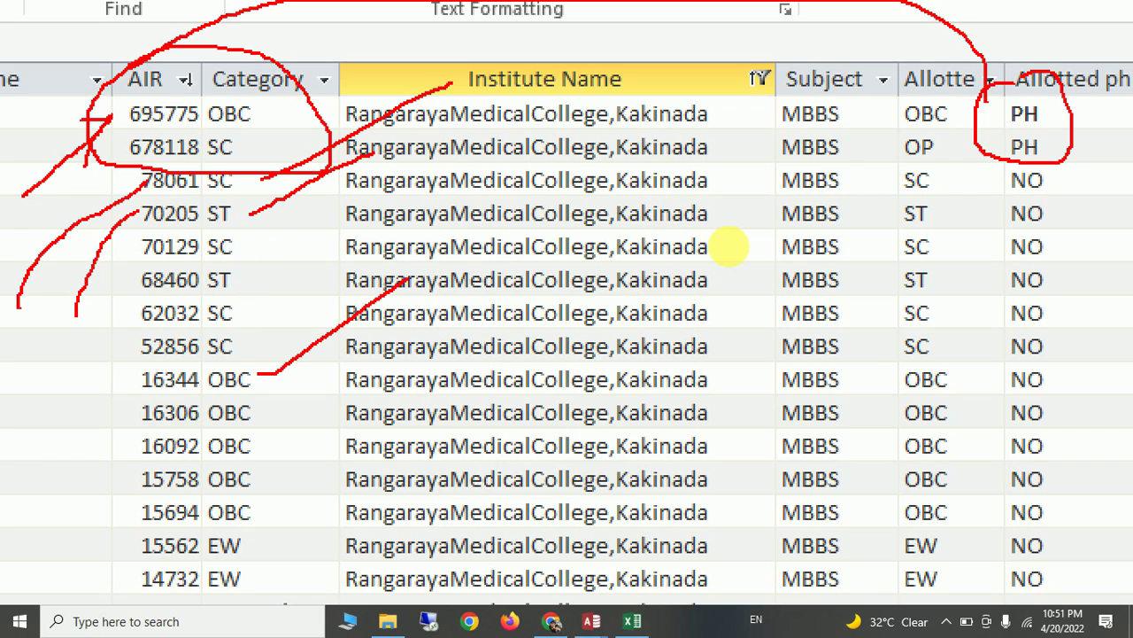
left_click_drag(257, 546, 423, 443)
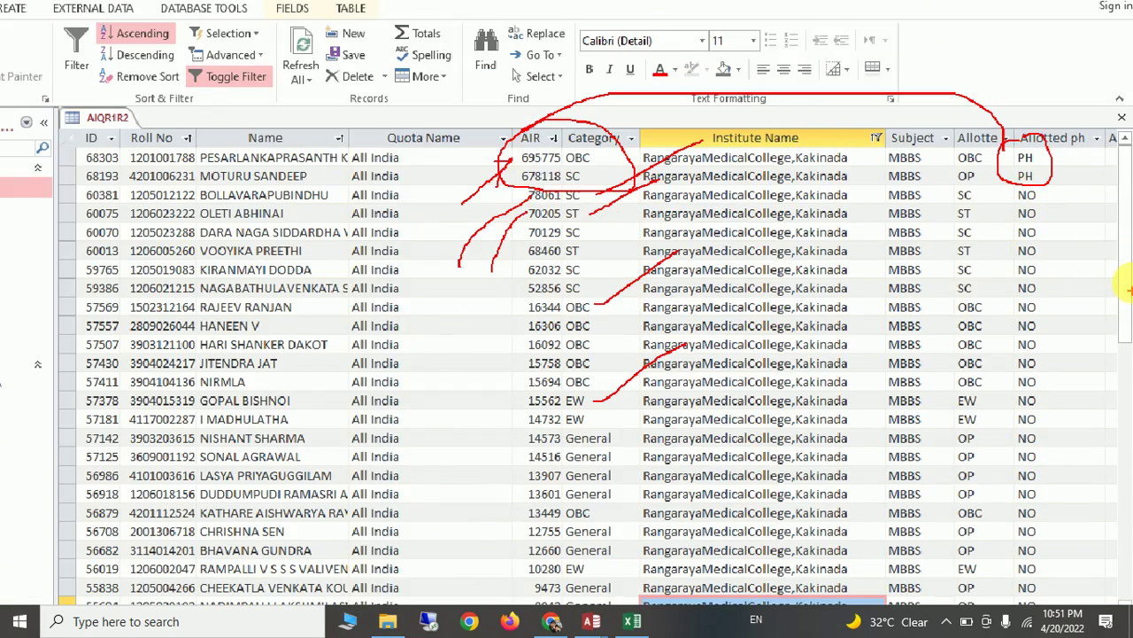
key("Escape")
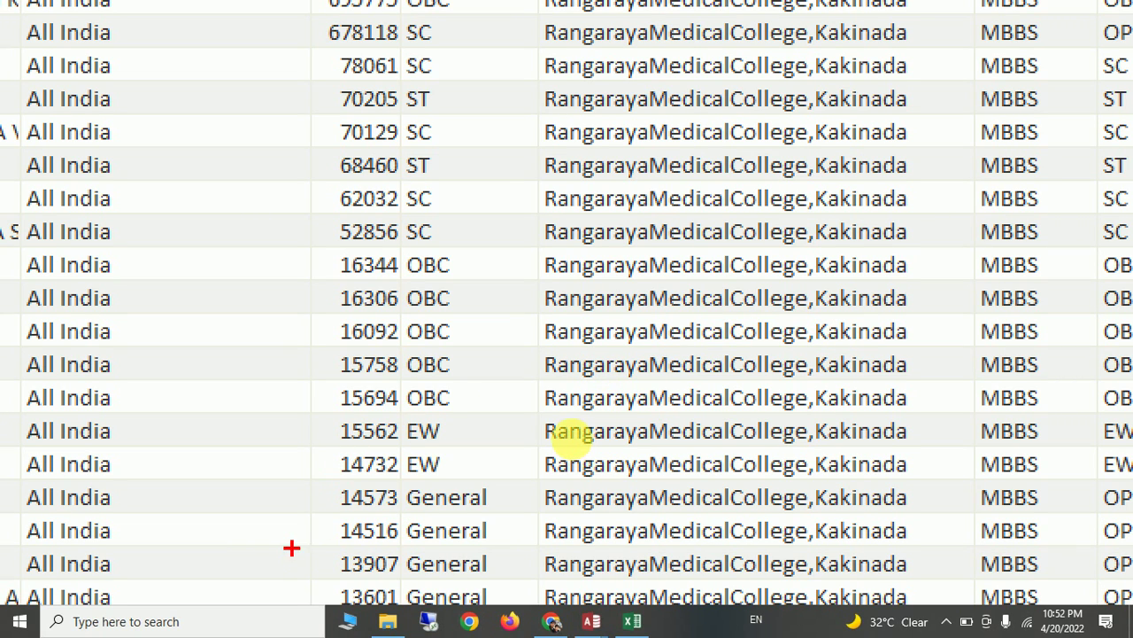
Step: Mark the General, EW and OBC ranks, circle the highest non-PH SC rank, and leave the magnified view
left_click_drag(265, 551, 295, 518)
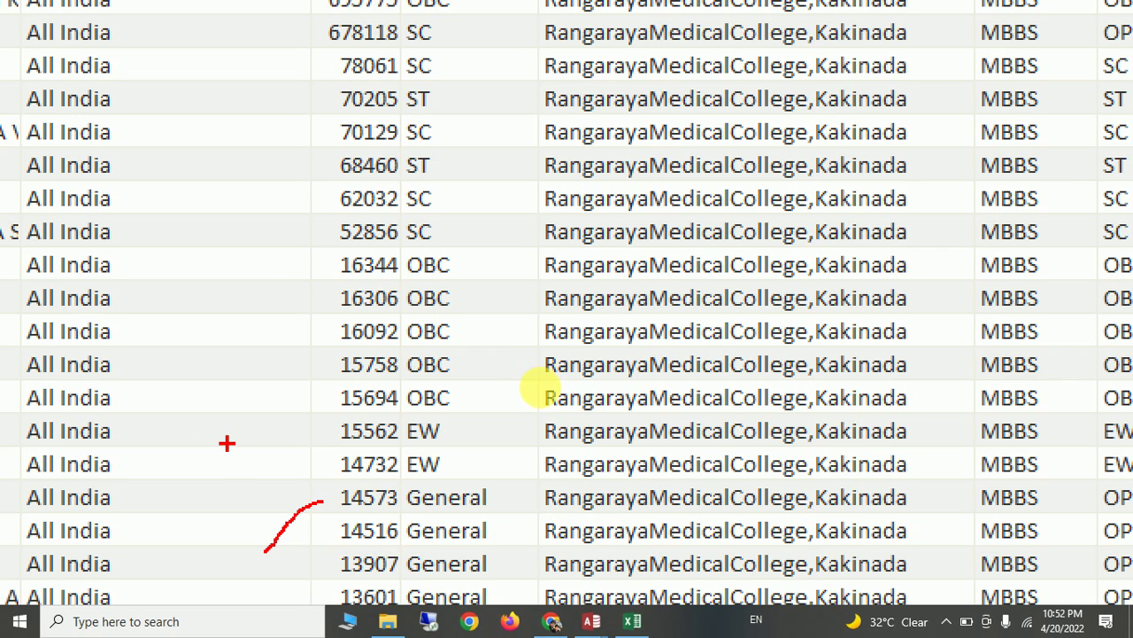
left_click_drag(217, 475, 305, 440)
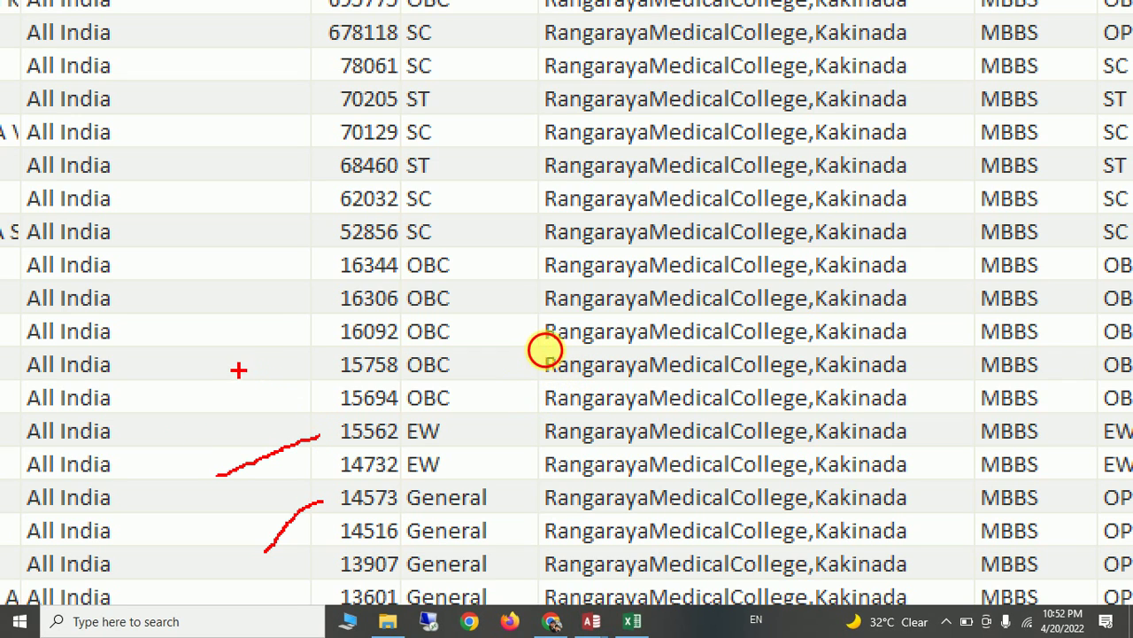
left_click_drag(236, 369, 306, 308)
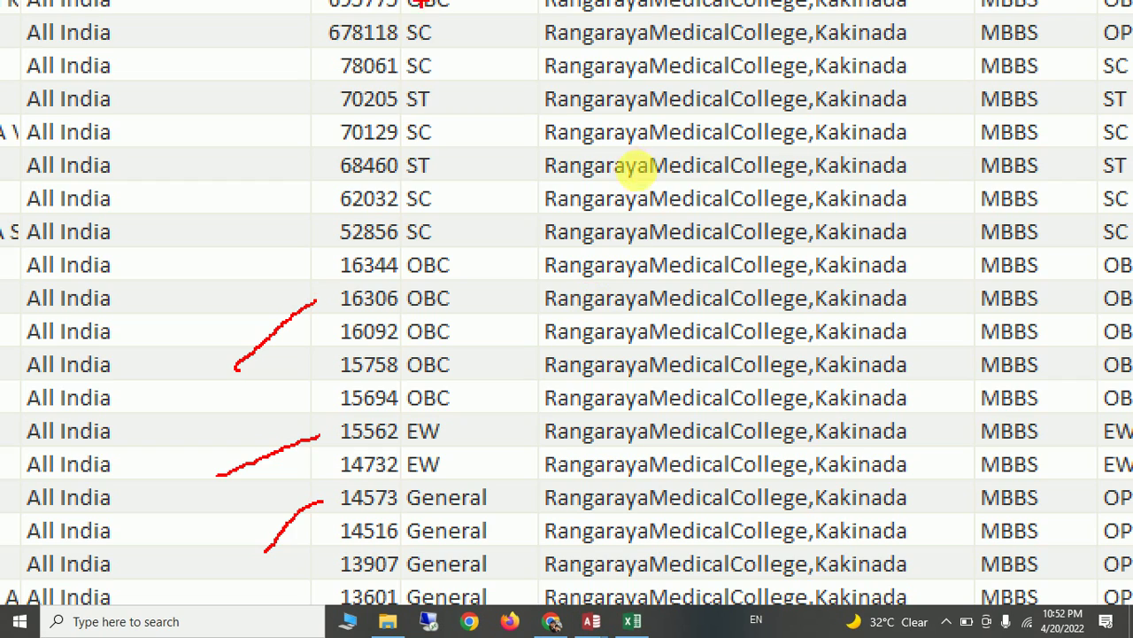
mouse_move(408, 46)
left_mouse_down()
mouse_move(310, 62)
mouse_move(443, 89)
mouse_move(428, 55)
left_mouse_up()
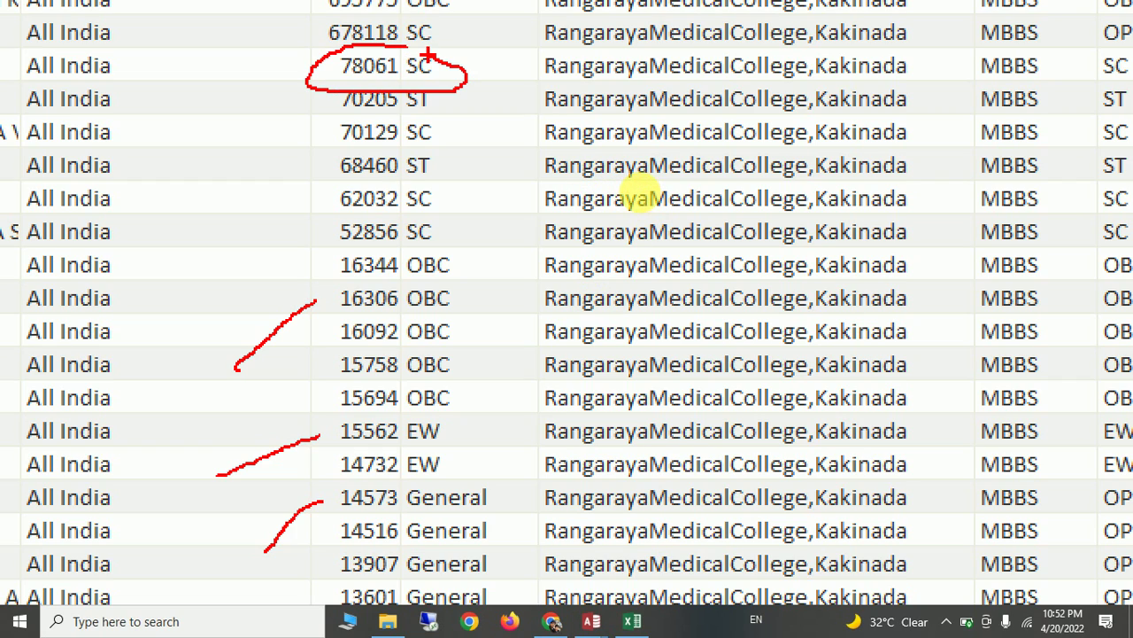
key("Escape")
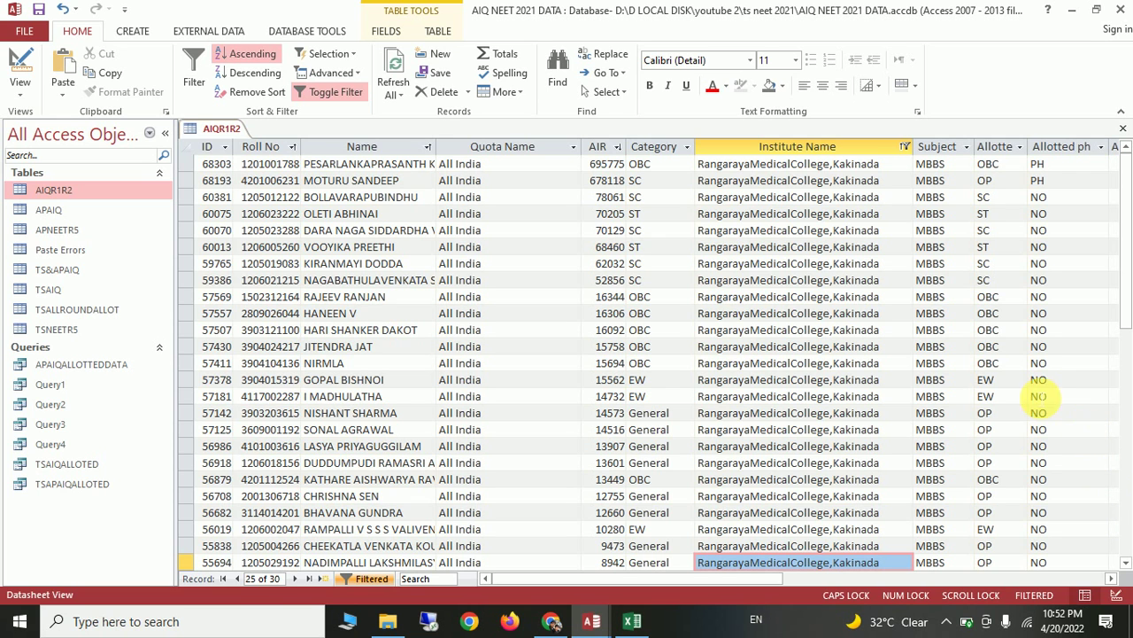
Step: Switch to the AP ALL ROINDS workbook in Excel and filter the Phase column in column B to P4 only
left_click(631, 620)
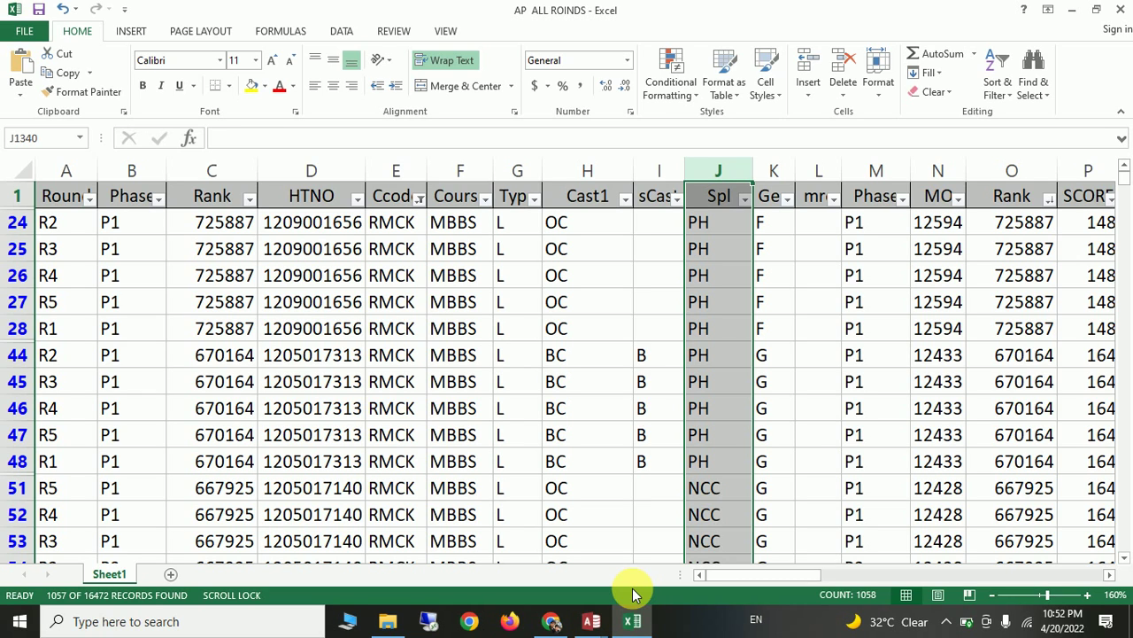
left_click(160, 199)
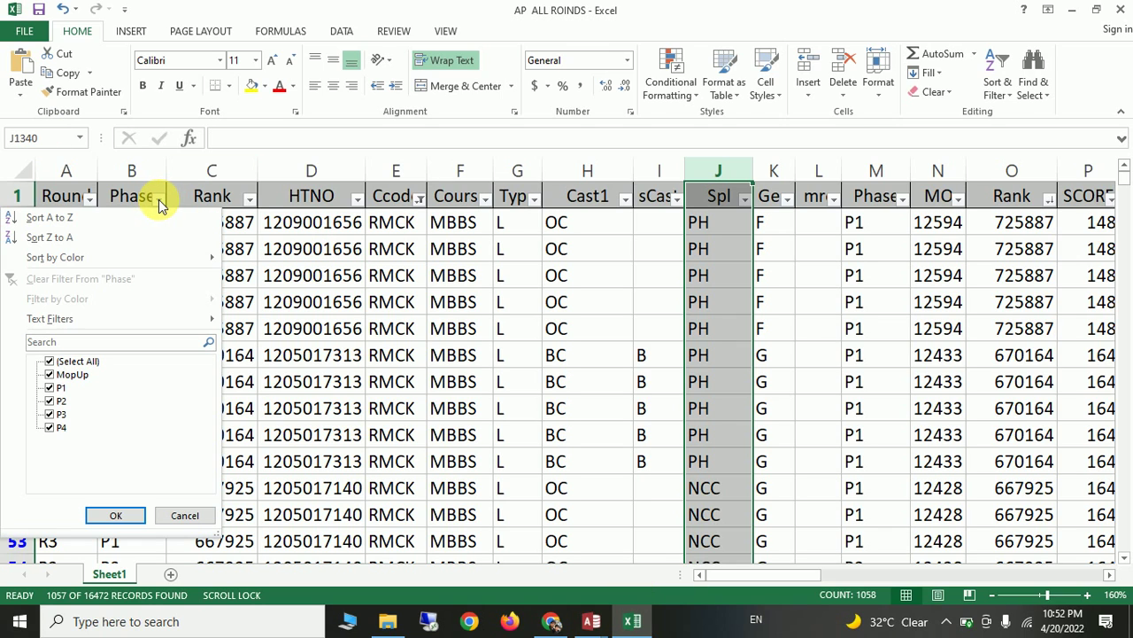
left_click(50, 361)
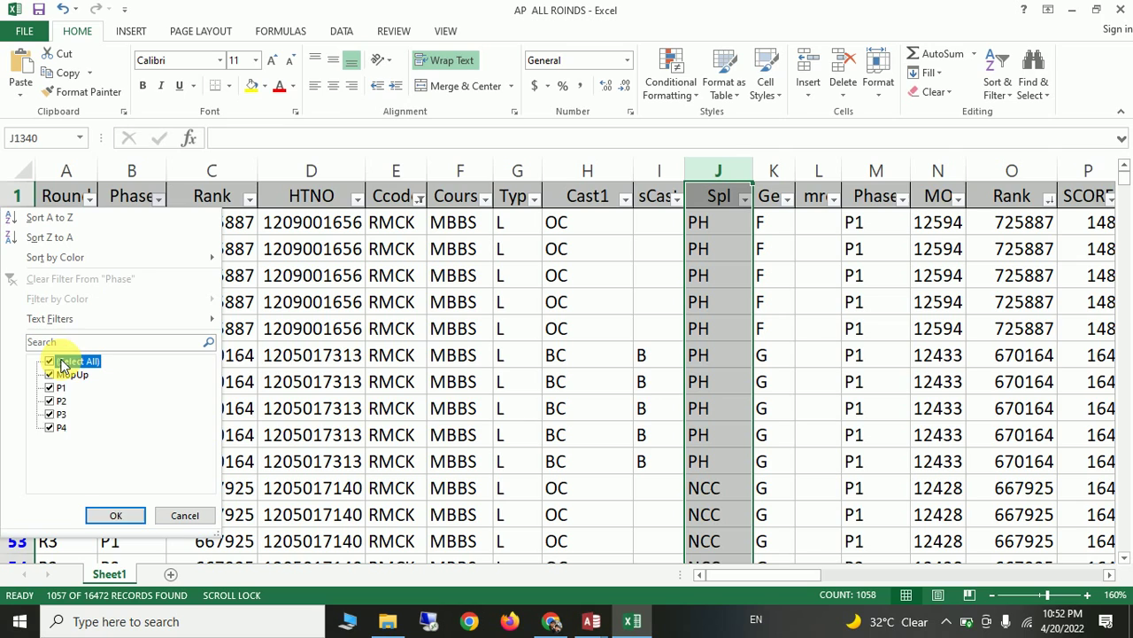
left_click(50, 430)
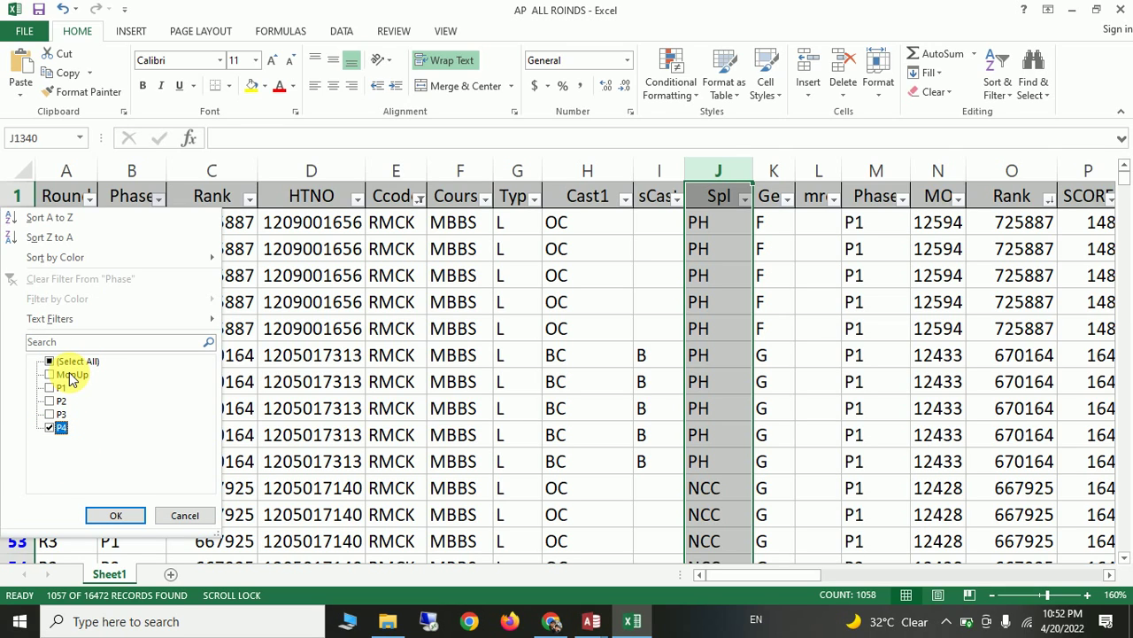
left_click(116, 517)
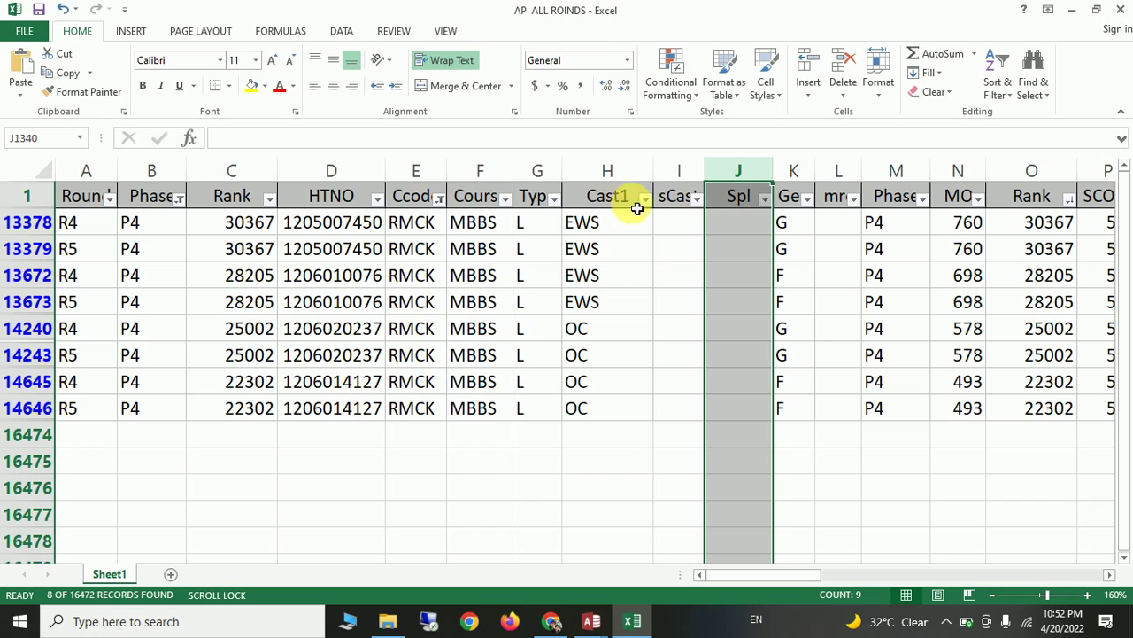
Step: Reset the Phase column's filter so that all phases are included
left_click(179, 196)
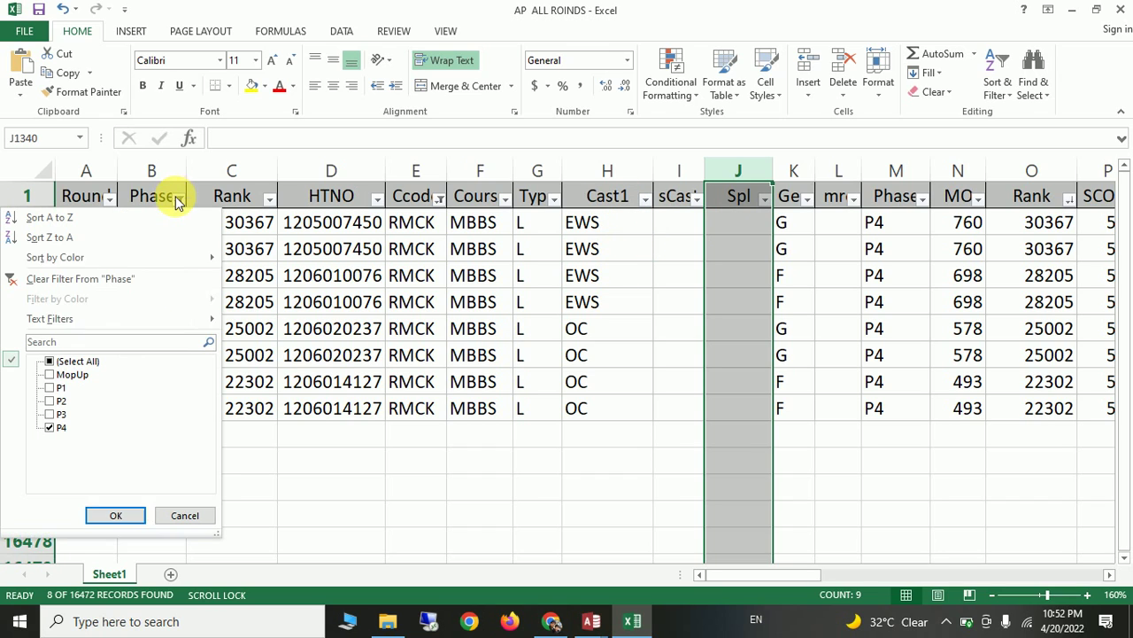
left_click(70, 362)
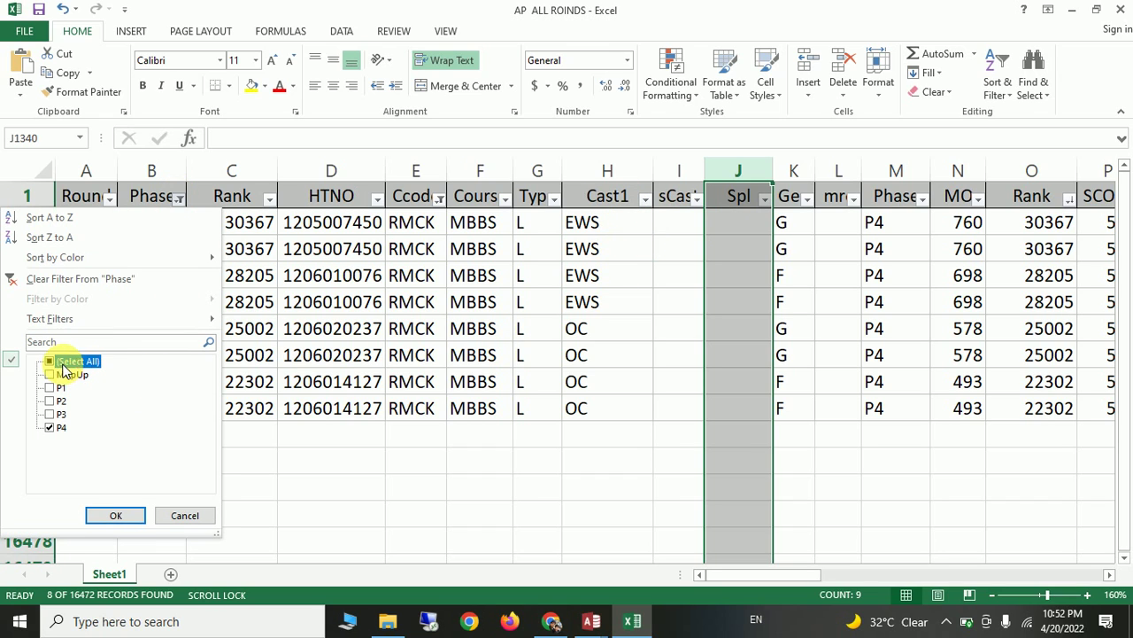
left_click(115, 518)
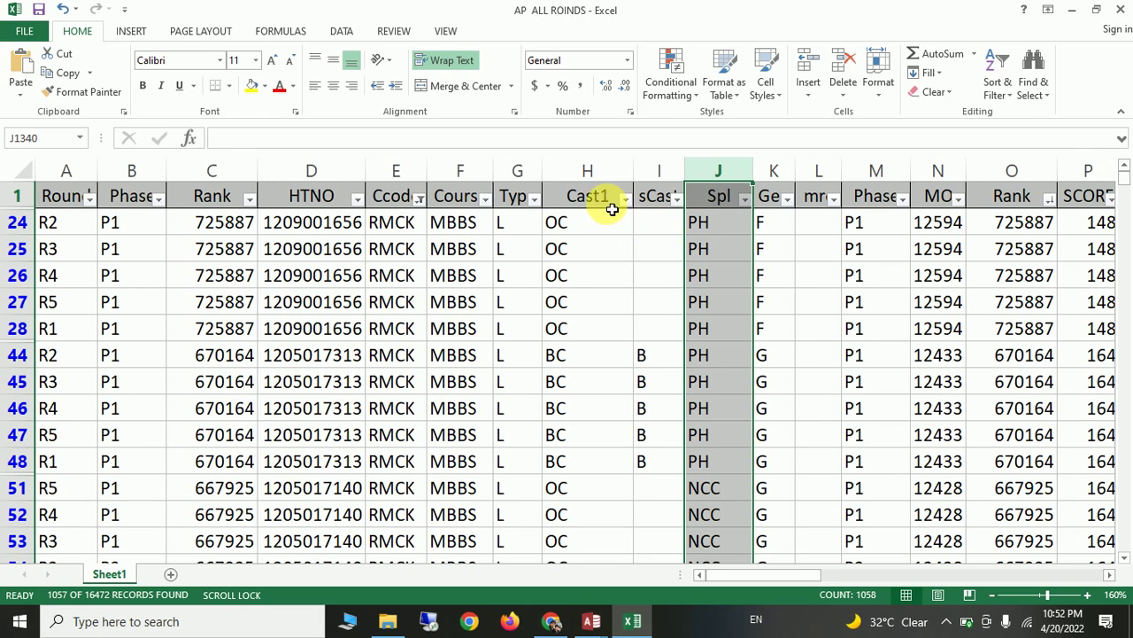
left_click(625, 199)
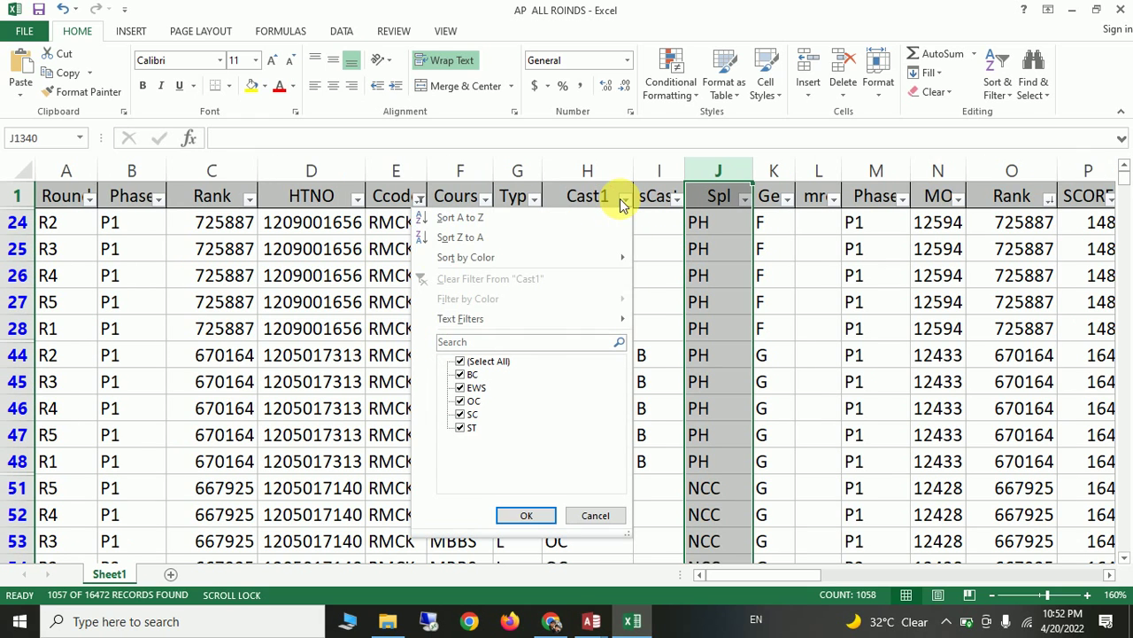
left_click(721, 271)
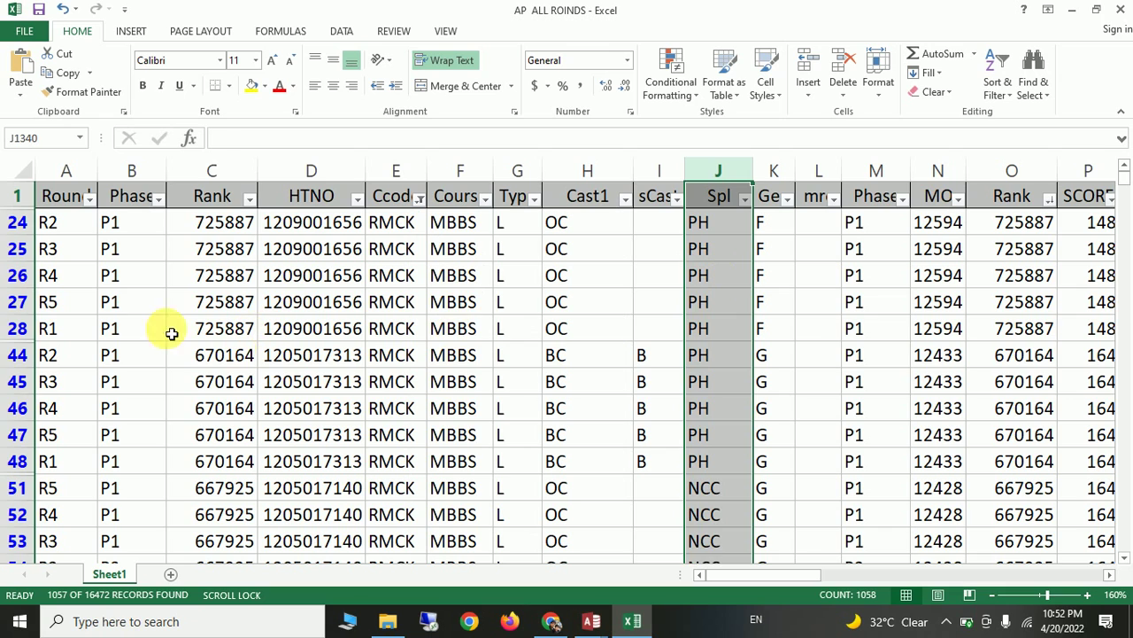
left_click(157, 302)
left_click(146, 198)
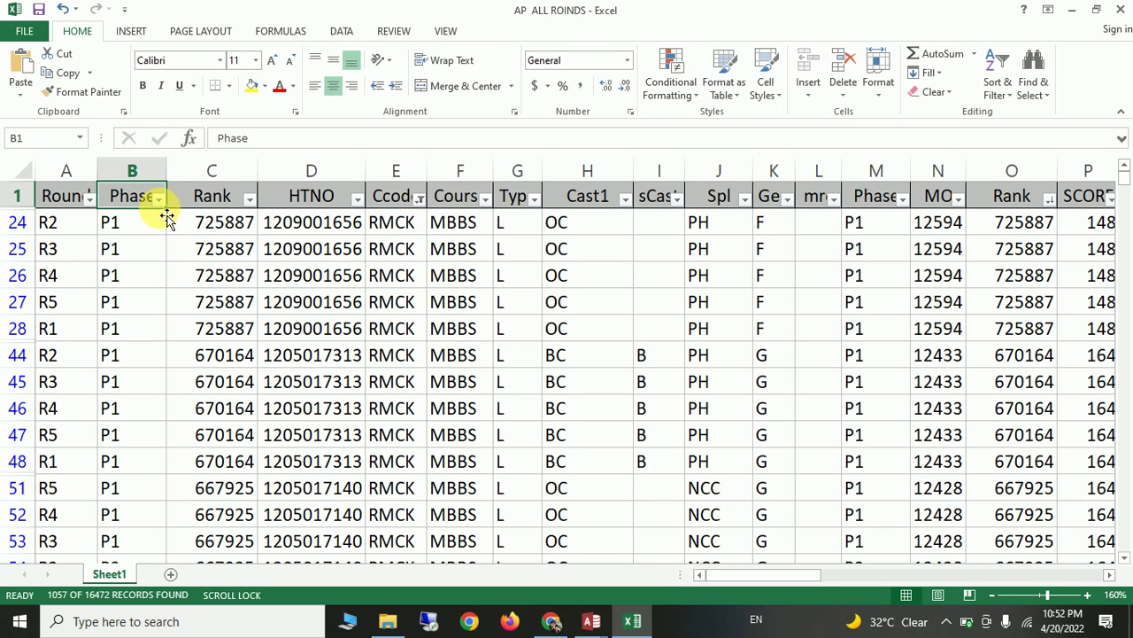
Step: Filter the Round column to R4 only and select the Ccode column
left_click(91, 198)
left_click(50, 361)
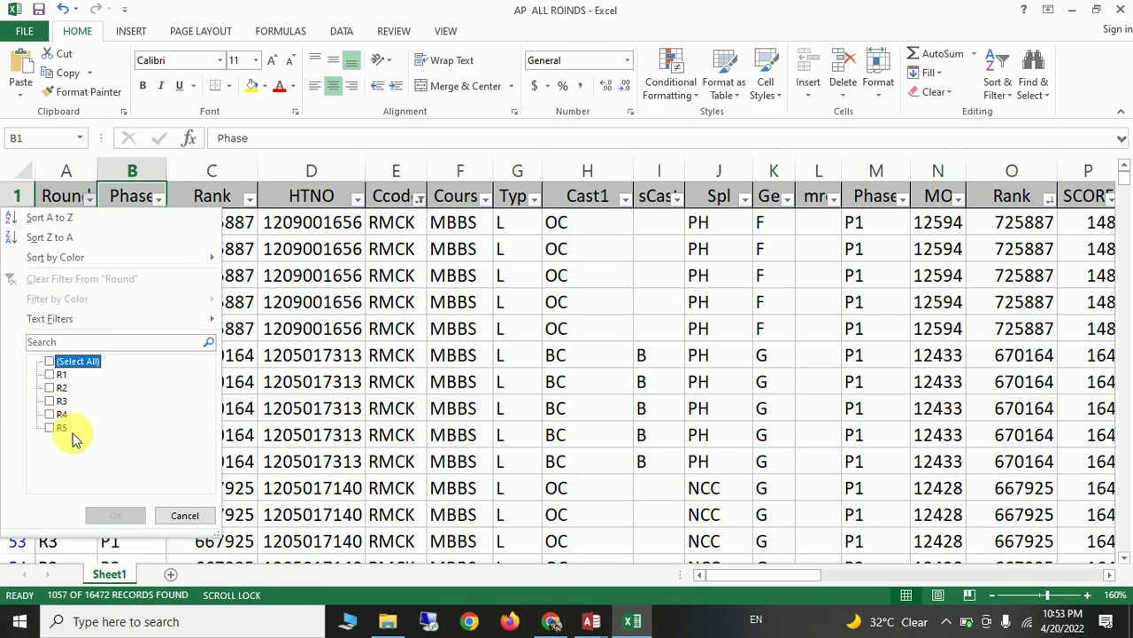
left_click(51, 415)
left_click(117, 515)
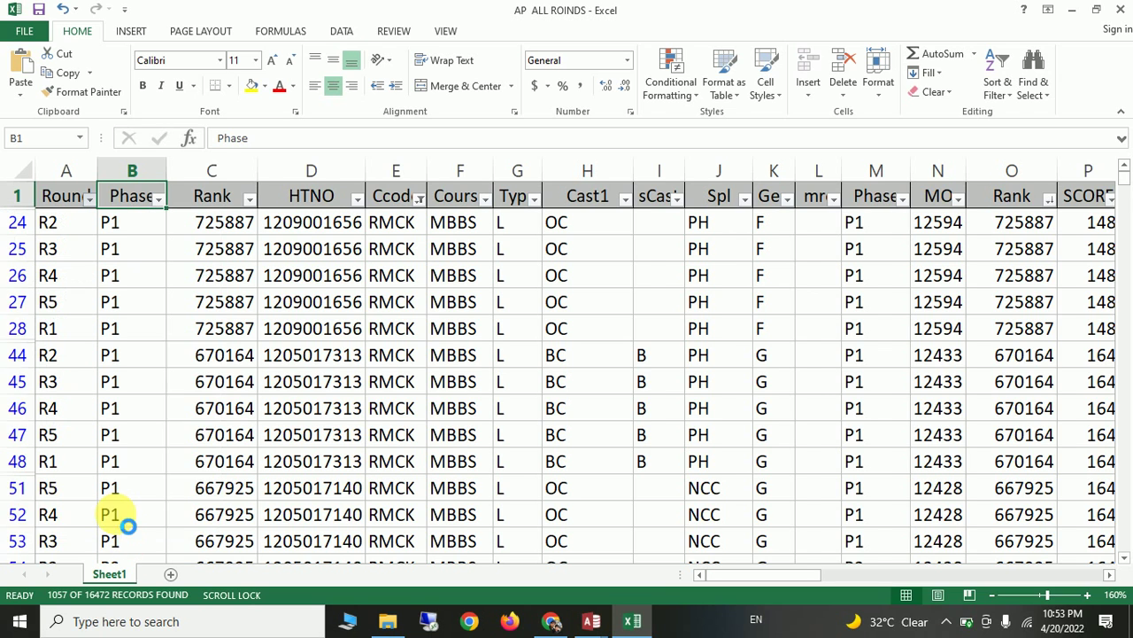
left_click(409, 175)
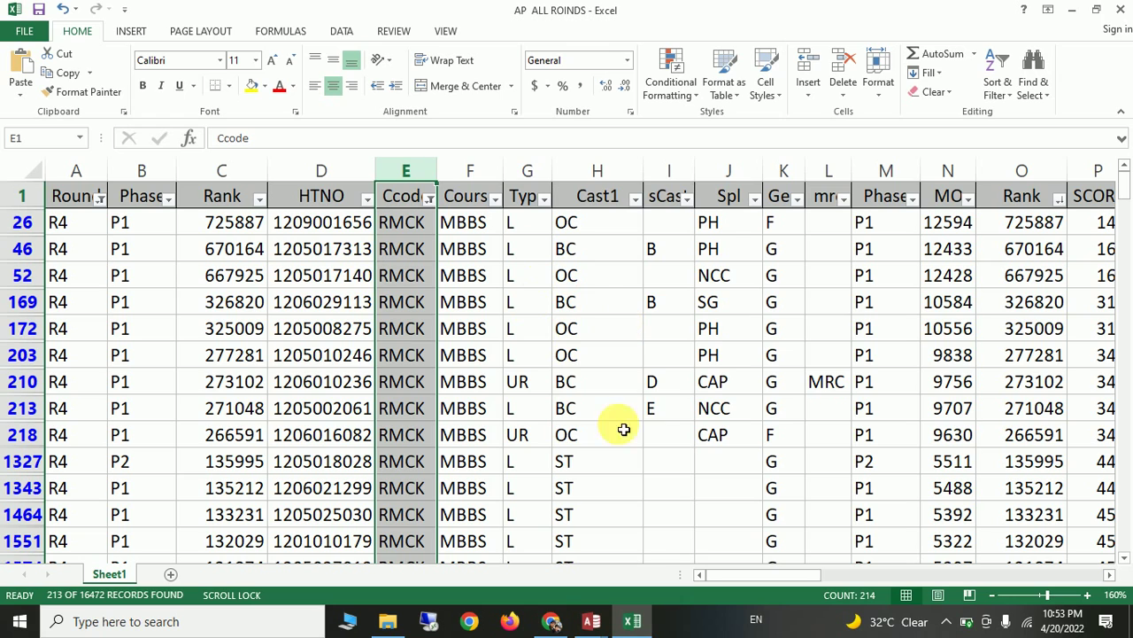
Step: Examine the PH, NCC, SG and CAP entries in the Spl column, selecting their rows across to SCORE
left_click_drag(716, 222, 726, 431)
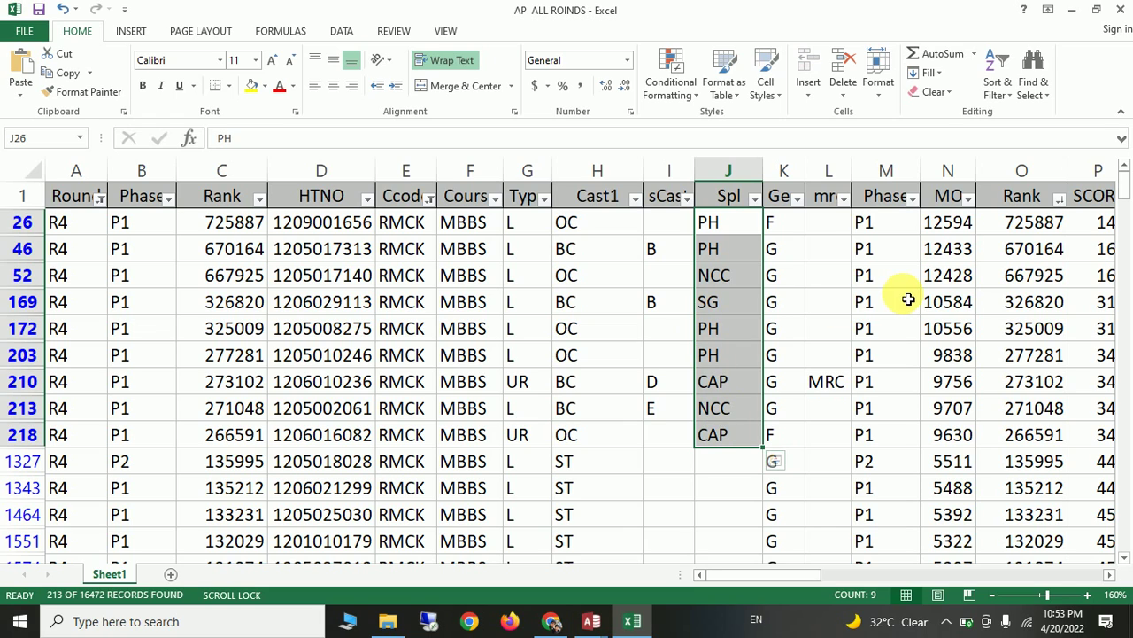
left_click_drag(727, 578, 791, 580)
left_click_drag(390, 223, 764, 248)
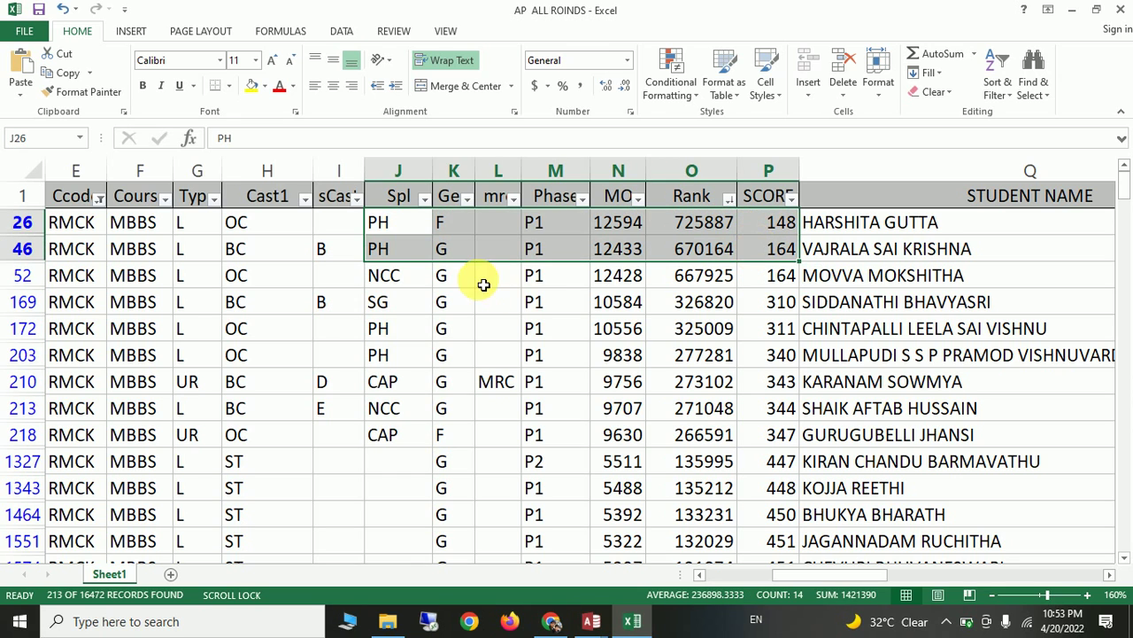
left_click_drag(415, 278, 752, 278)
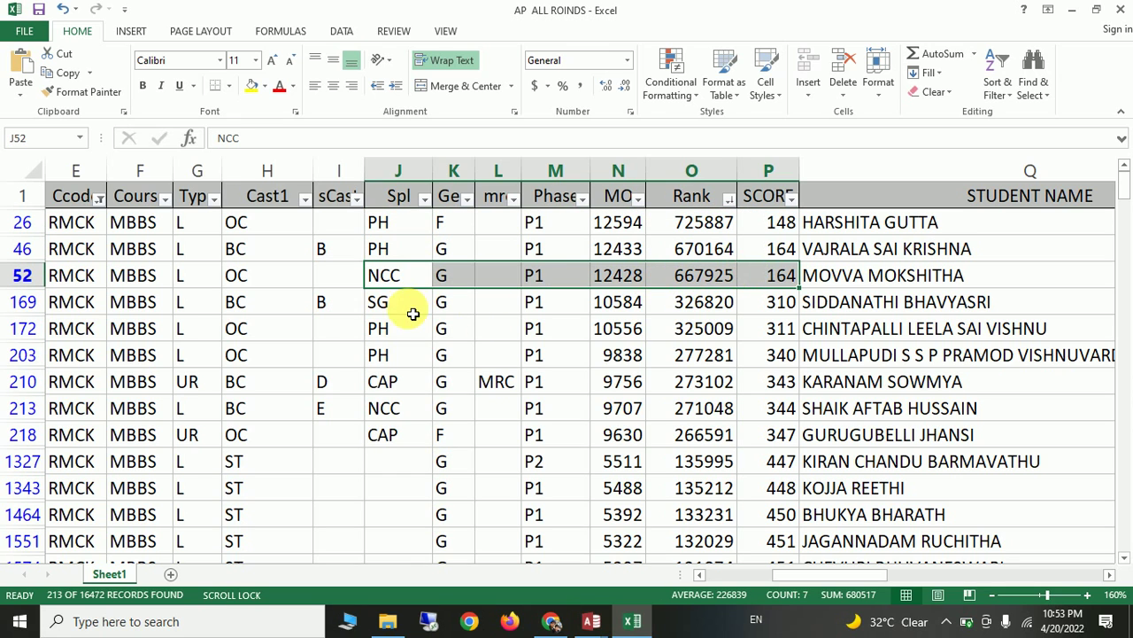
left_click_drag(413, 313, 792, 304)
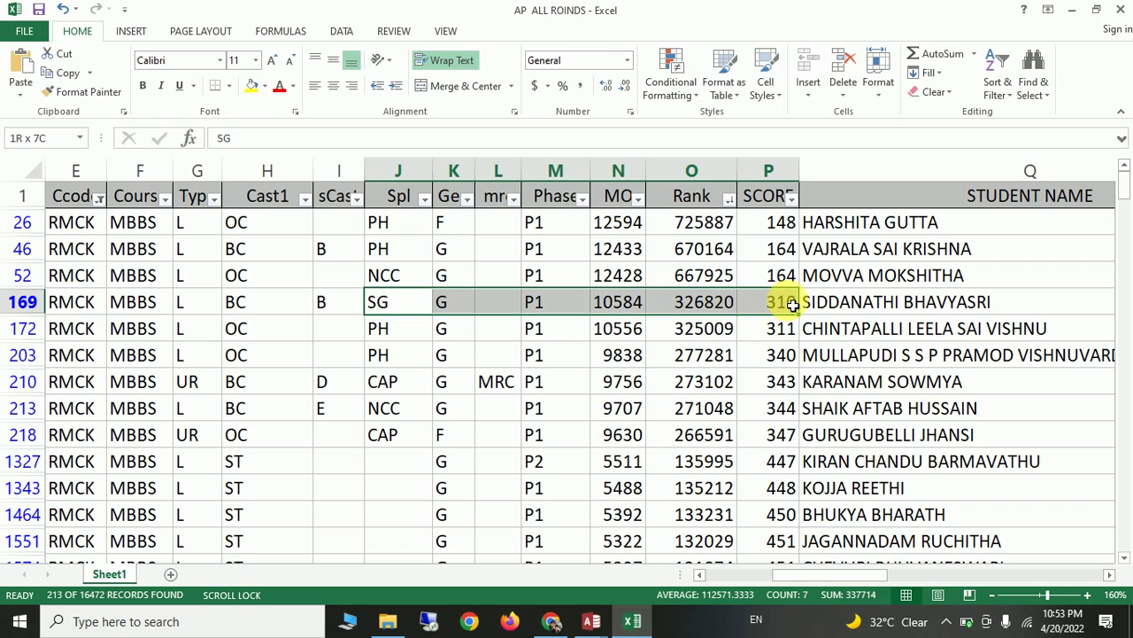
left_click(417, 332)
left_click(406, 384)
left_click_drag(407, 384, 771, 374)
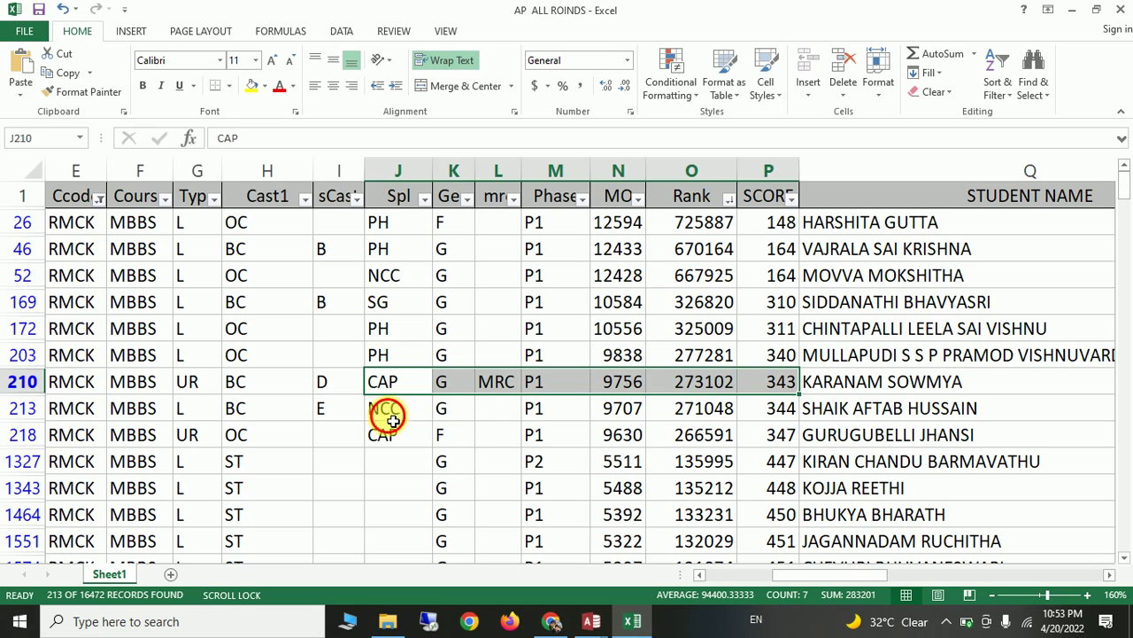
left_click_drag(385, 410, 786, 408)
left_click_drag(389, 436, 763, 425)
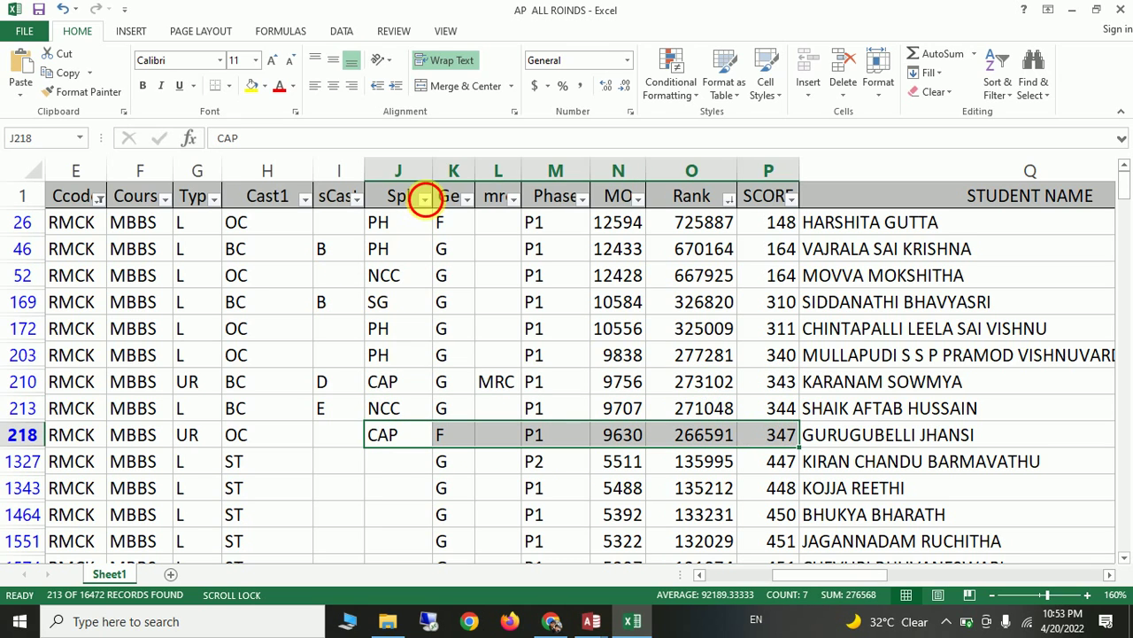
Step: Filter the Spl column to blanks only, excluding the CAP, NCC, PH and SG entries
left_click(424, 198)
left_click(274, 362)
left_click(281, 428)
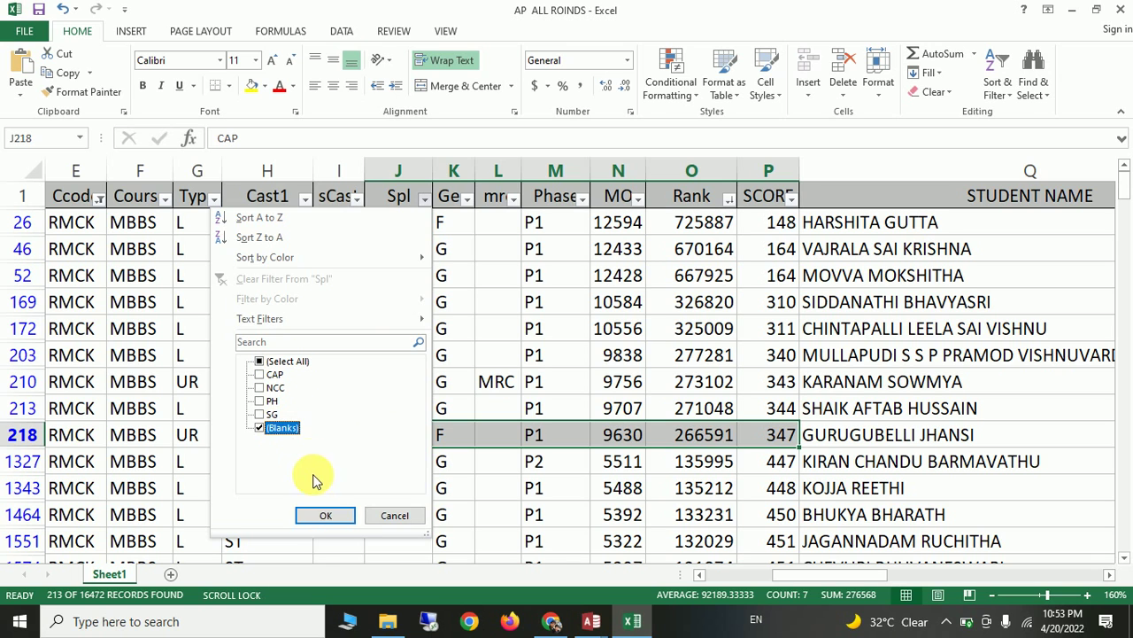
left_click(326, 518)
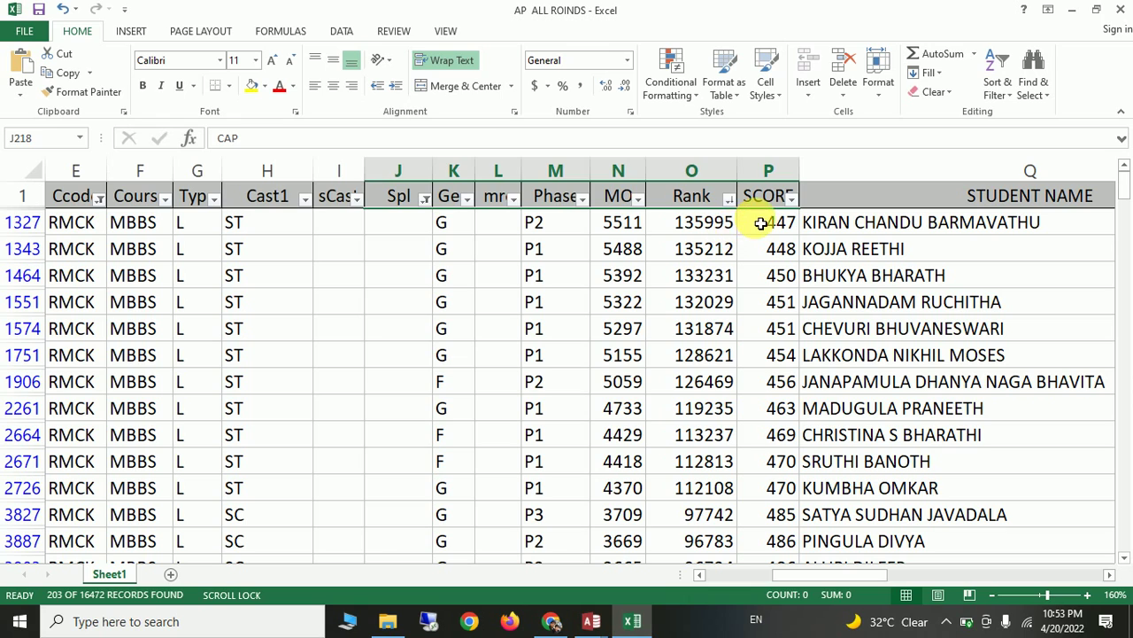
Step: Select the first few ST entries in the SCORE, MO and Rank columns to review the ST cutoff
left_click_drag(761, 224, 768, 276)
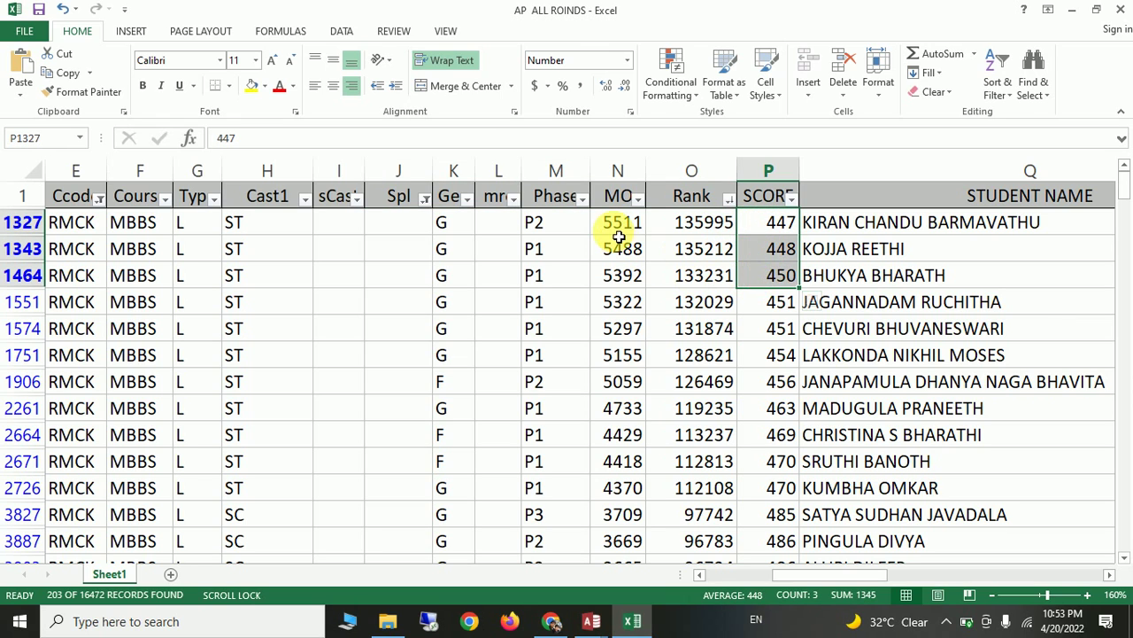
left_click_drag(623, 223, 621, 253)
left_click_drag(688, 229, 704, 299)
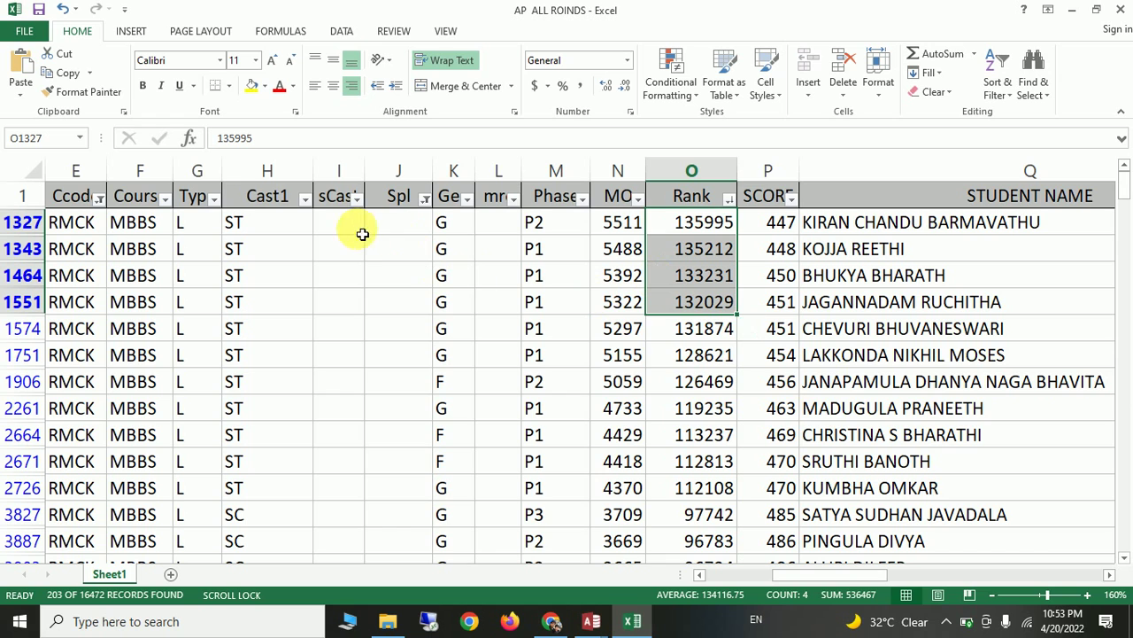
Step: Filter the Cast1 column to SC only
left_click(305, 199)
left_click(139, 362)
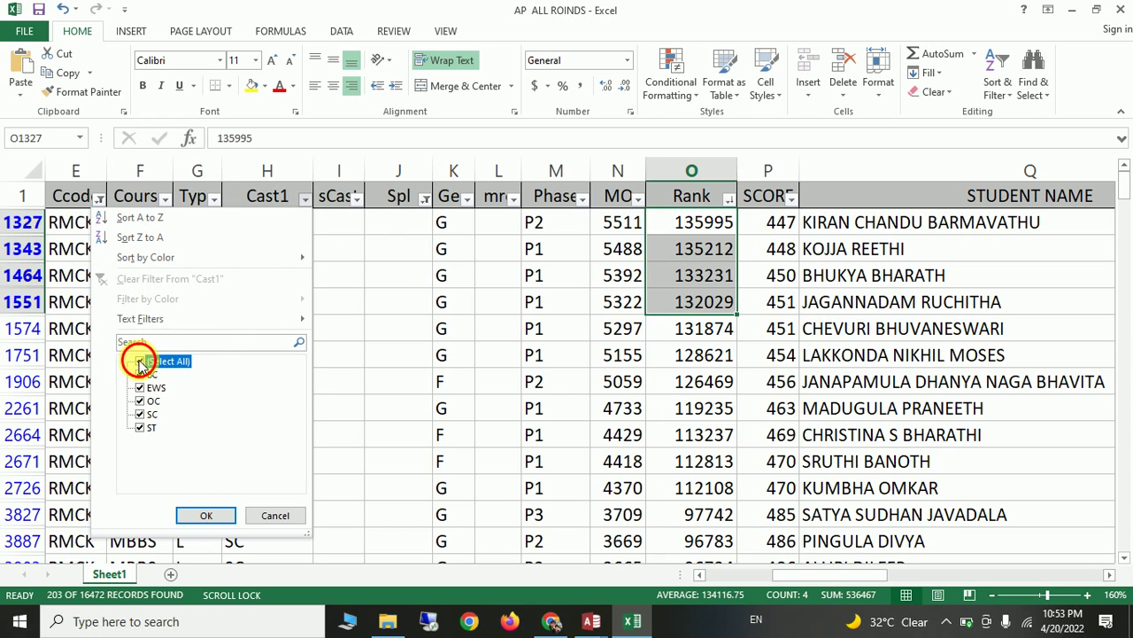
left_click(146, 415)
left_click(190, 514)
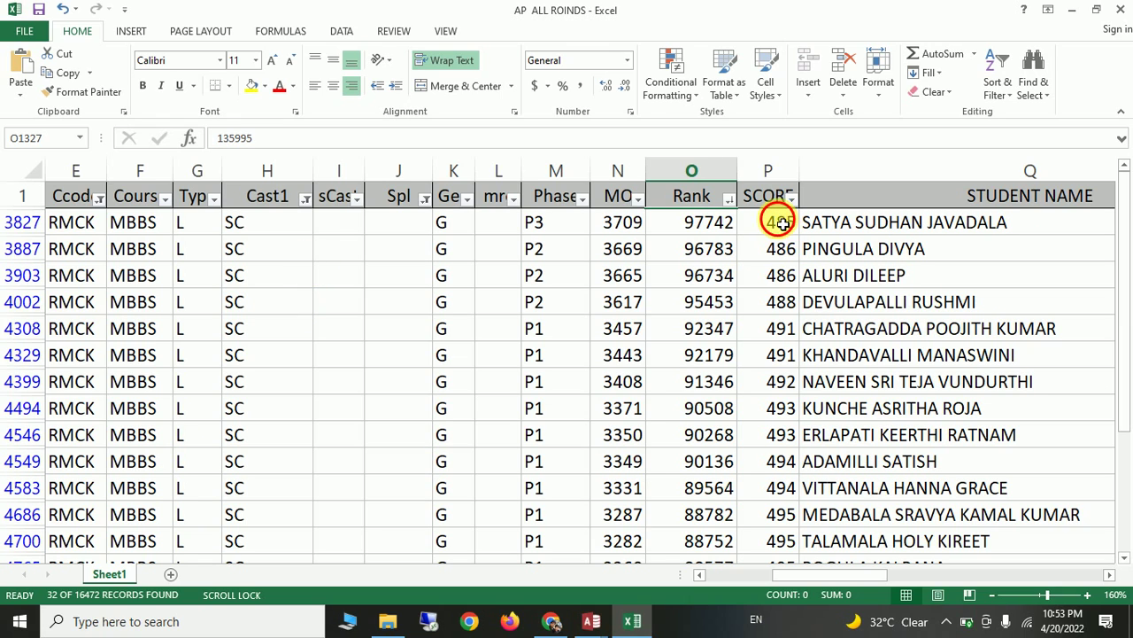
Step: Review the SC cutoff by selecting the first few values in the SCORE, MO and Rank columns
left_click_drag(777, 222, 779, 349)
left_click_drag(624, 229, 628, 255)
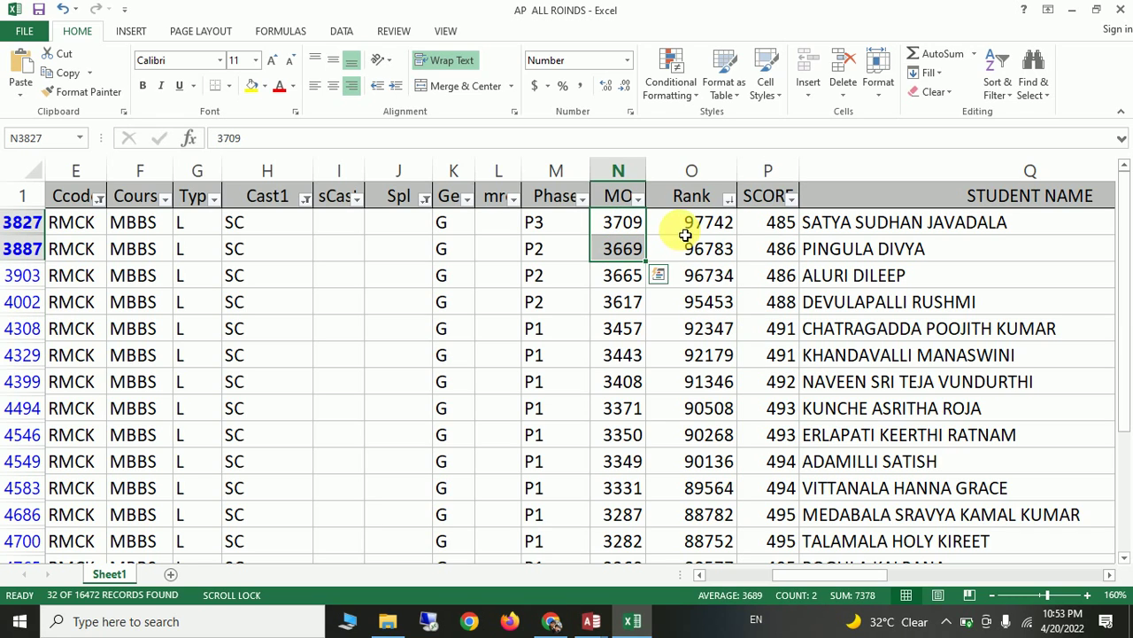
left_click_drag(680, 228, 698, 285)
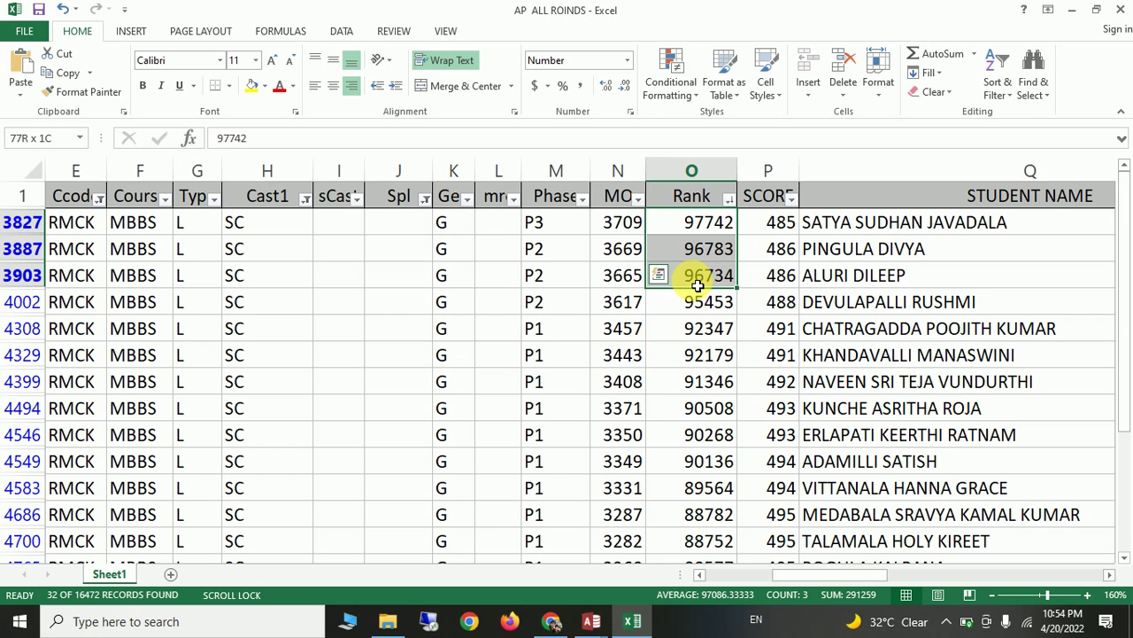
Step: Change the Cast1 filter from SC to OC only
left_click(305, 198)
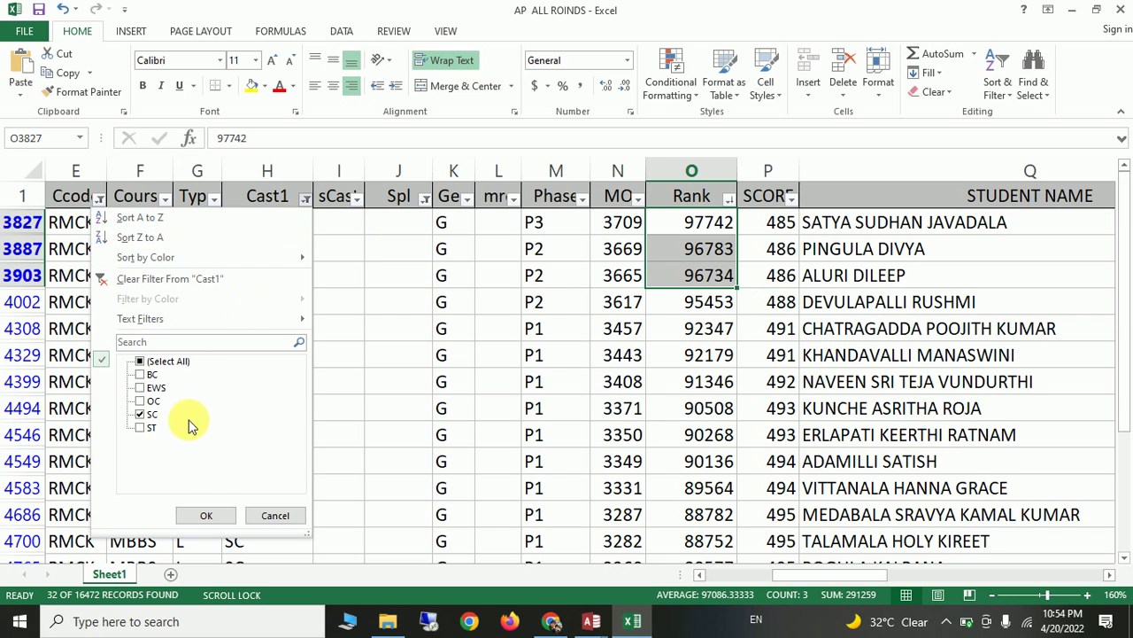
left_click(140, 414)
left_click(141, 402)
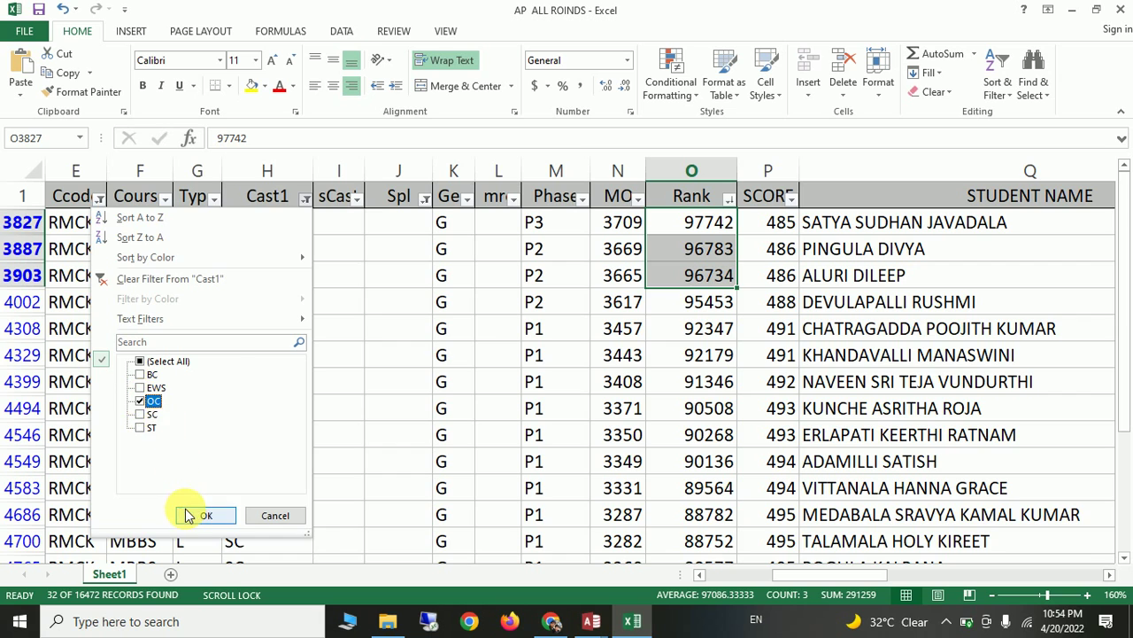
left_click(201, 515)
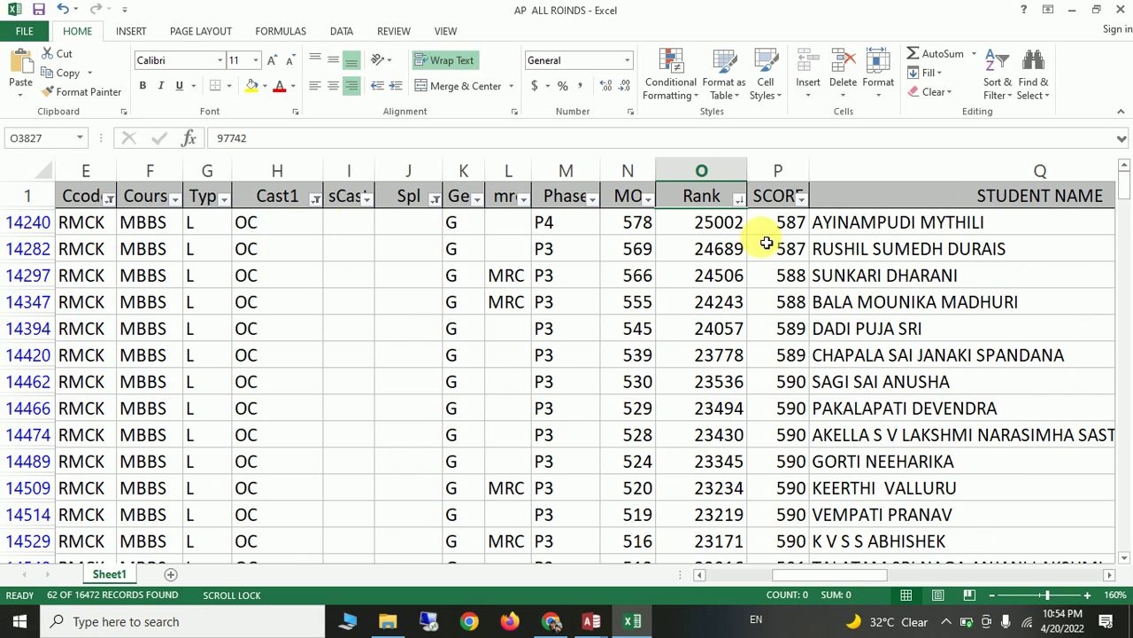
Step: Fill the first eight OC scores in the SCORE column with yellow and deselect them
left_click_drag(785, 222, 788, 409)
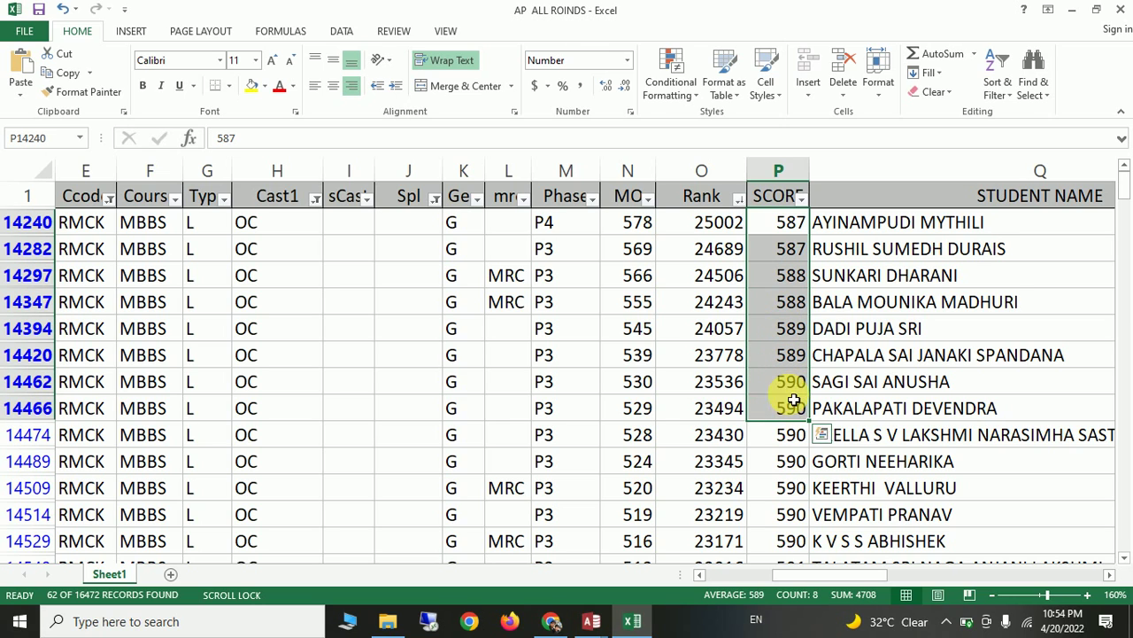
left_click(252, 89)
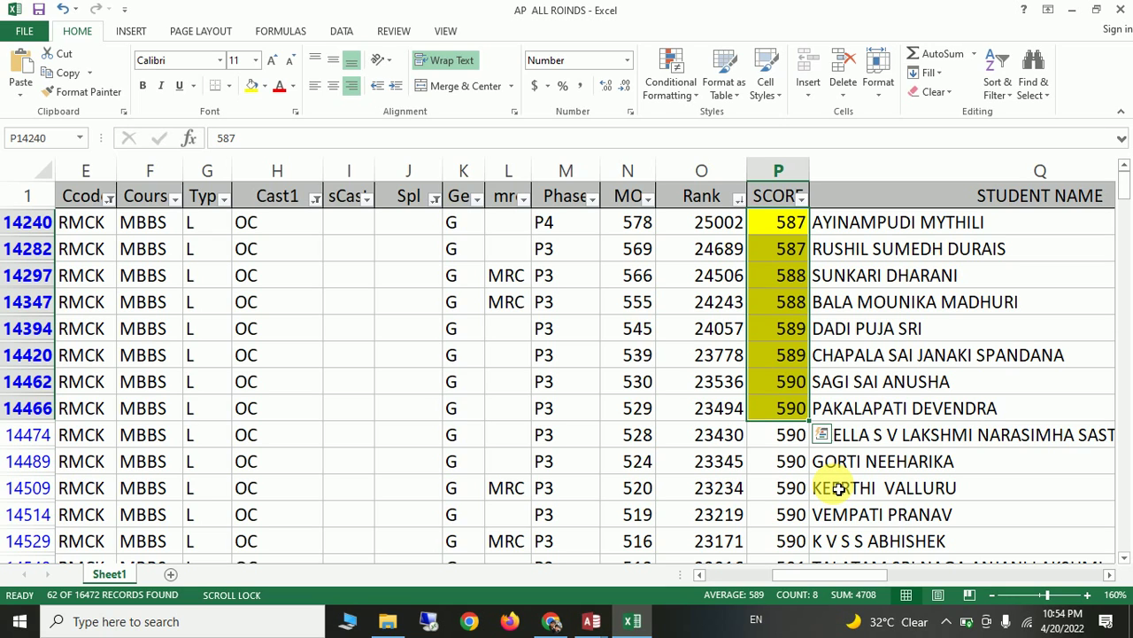
left_click(624, 323)
Step: Review the OC cutoff by selecting the first four Rank values and the first three MO values
left_click_drag(723, 222, 735, 306)
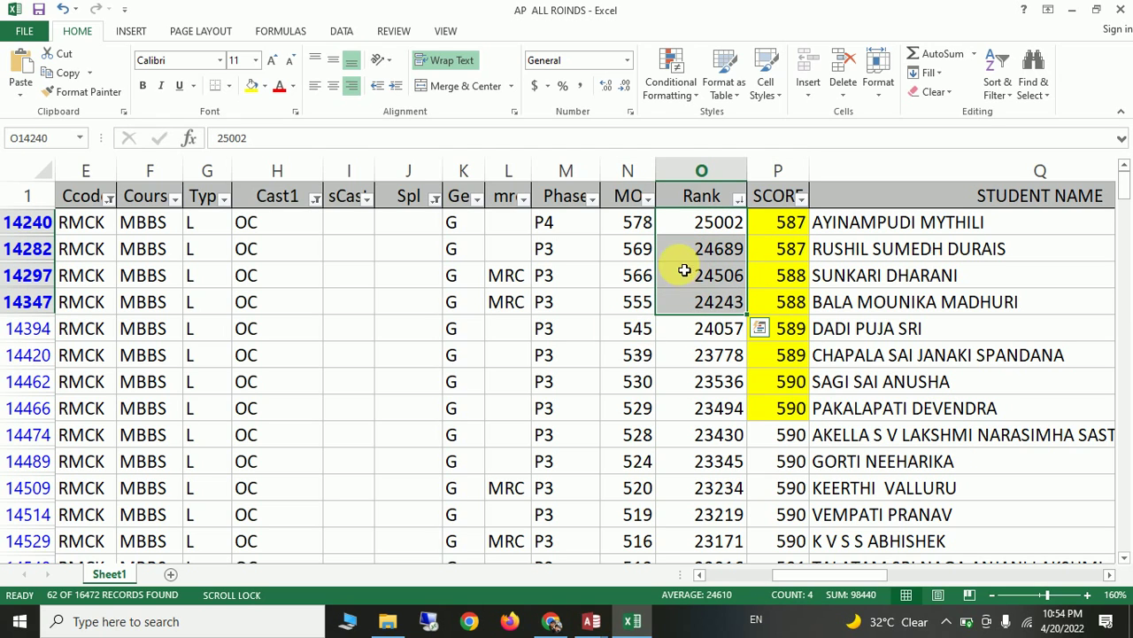
left_click_drag(628, 223, 643, 286)
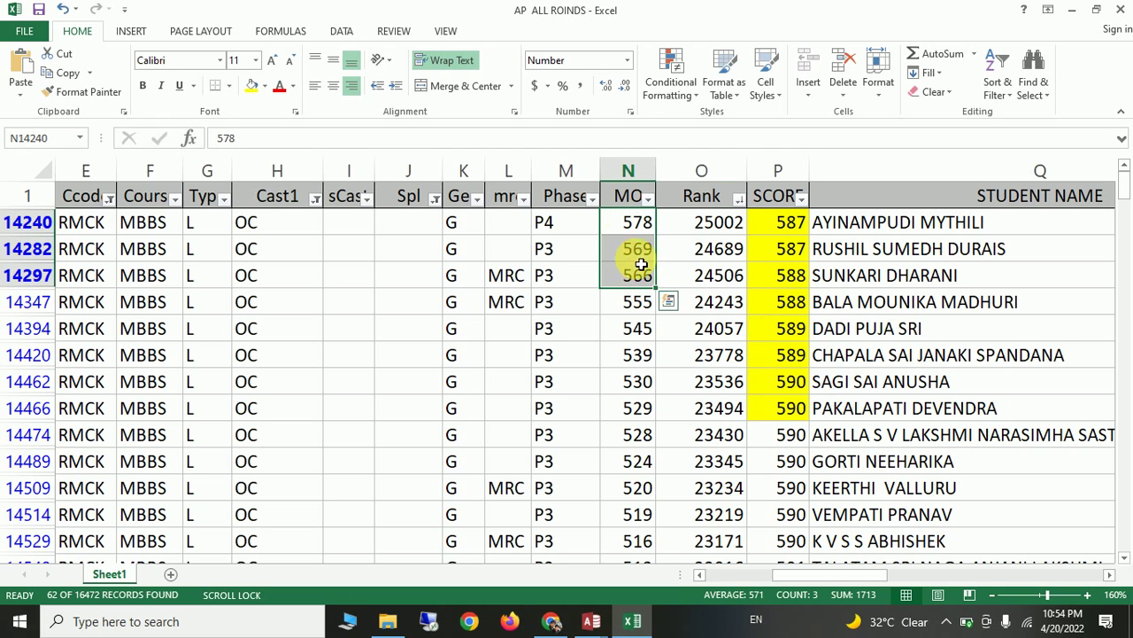
left_click_drag(632, 223, 636, 283)
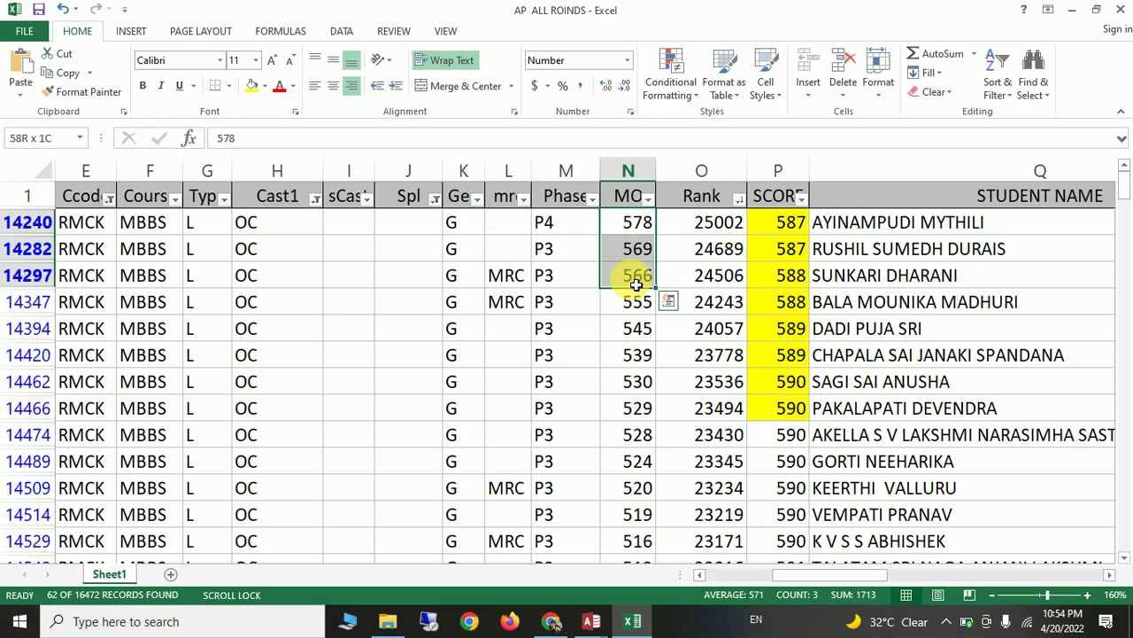
Step: Change the Cast1 filter from OC to EWS only
left_click(315, 198)
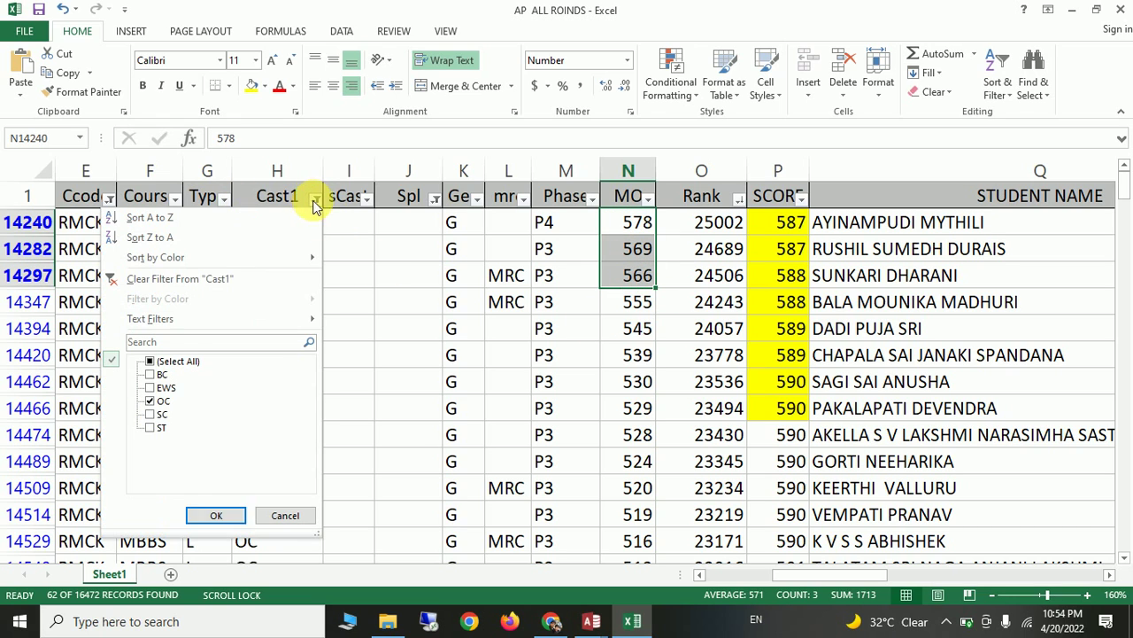
left_click(157, 395)
left_click(215, 516)
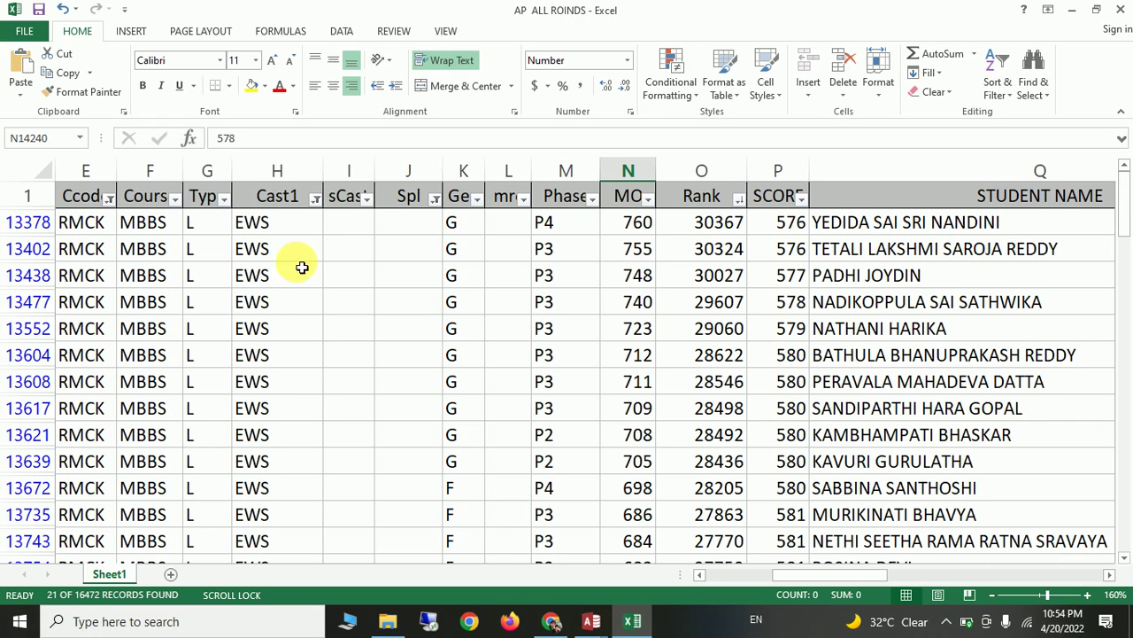
Step: Review the EWS cutoff by selecting the first six SCORE and MO values and the first five ranks
left_click_drag(779, 223, 784, 354)
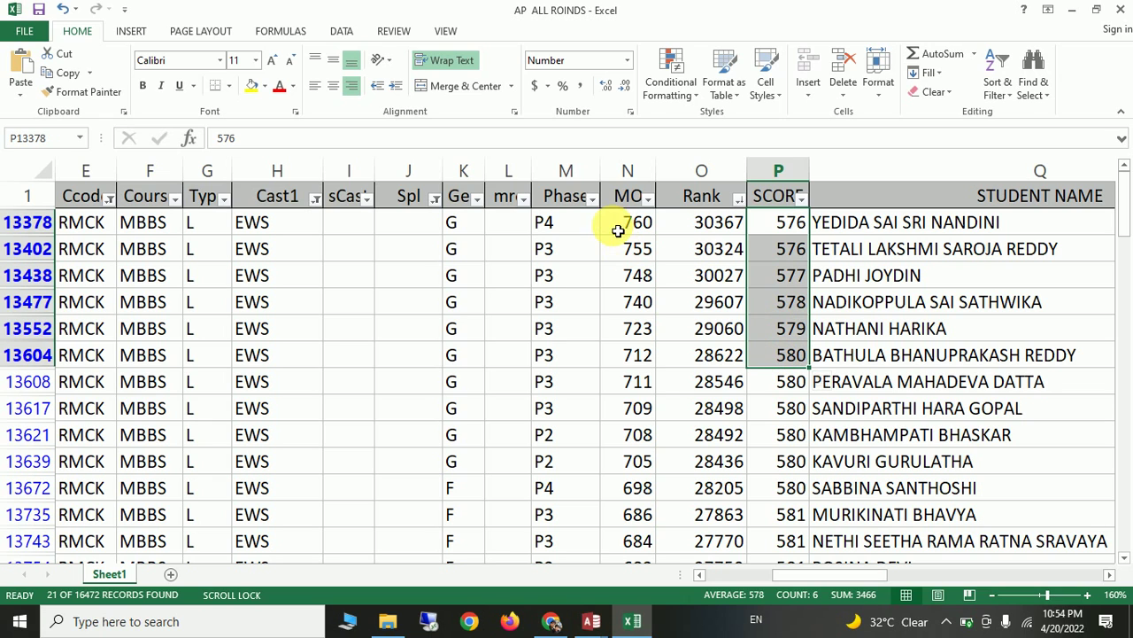
left_click_drag(630, 227, 646, 354)
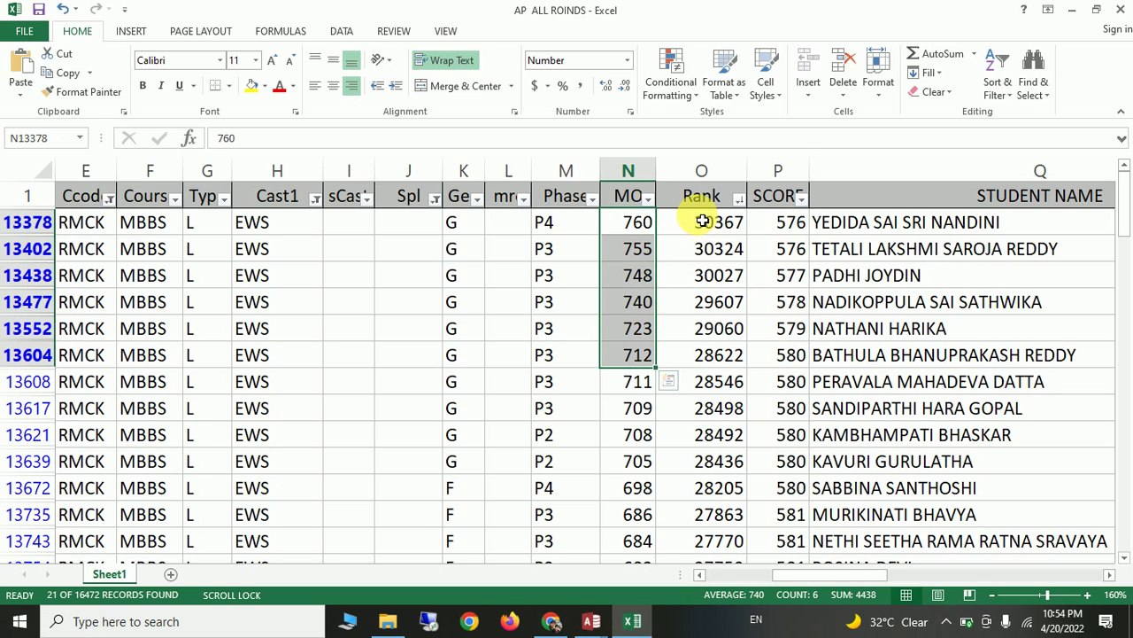
left_click_drag(699, 226, 710, 331)
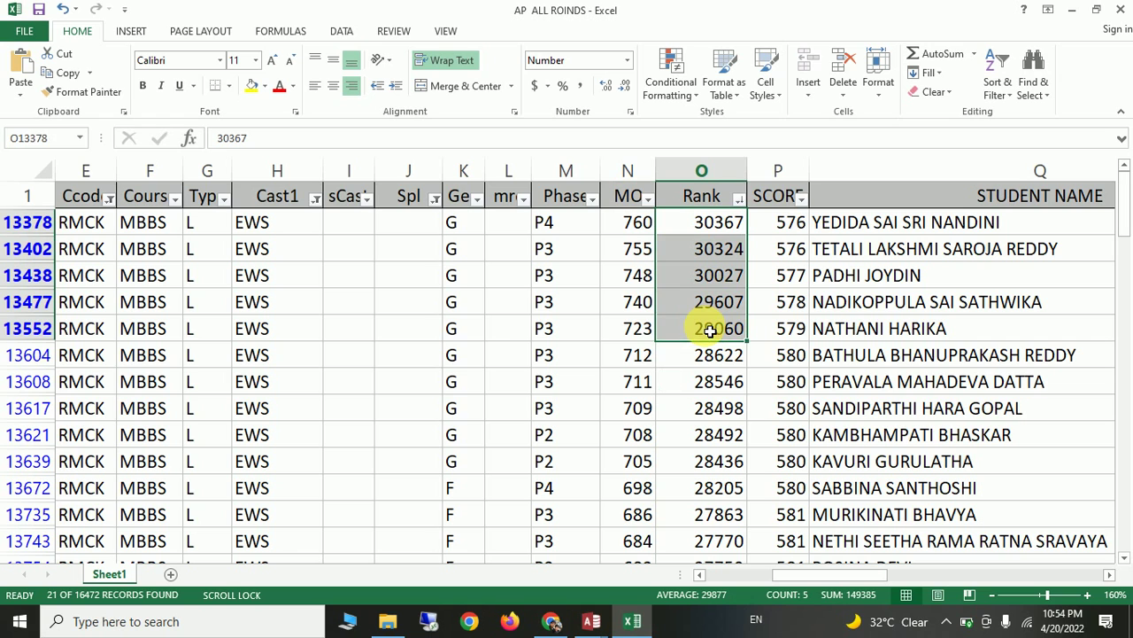
Step: Filter the Cast1 column to BC only and the sCast column to A only
left_click(315, 199)
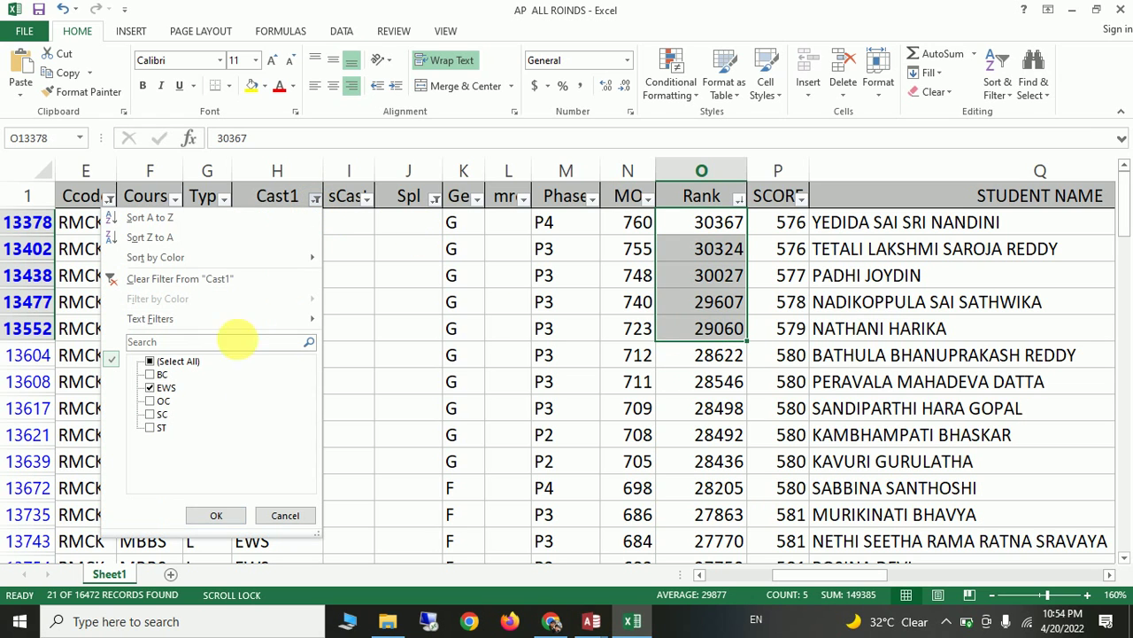
left_click(150, 376)
left_click(215, 514)
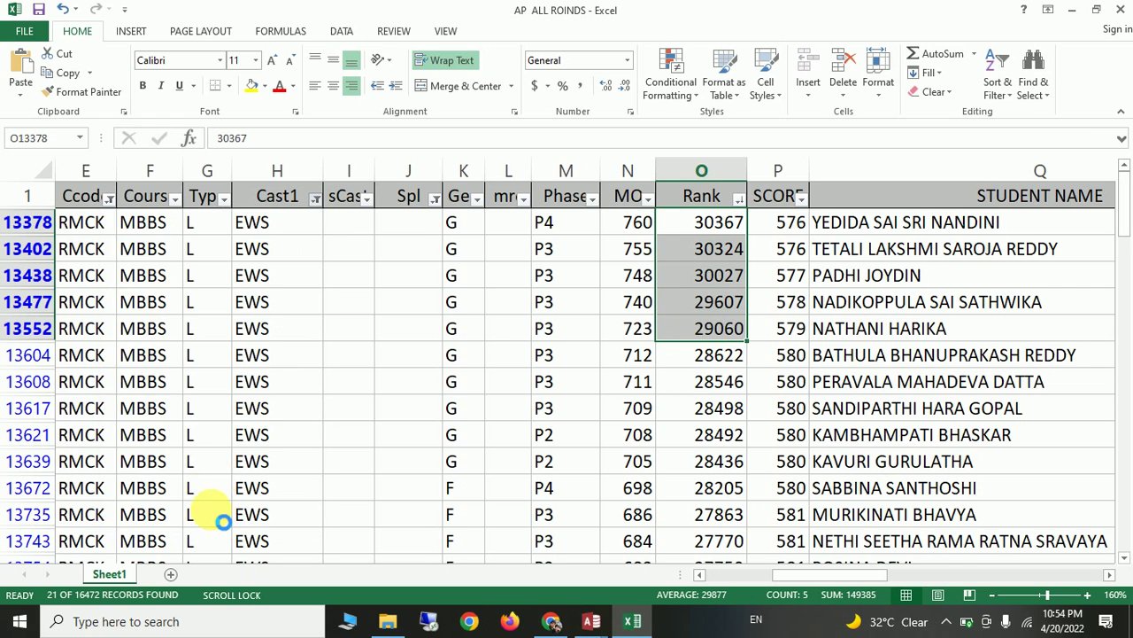
left_click(367, 198)
left_click(202, 361)
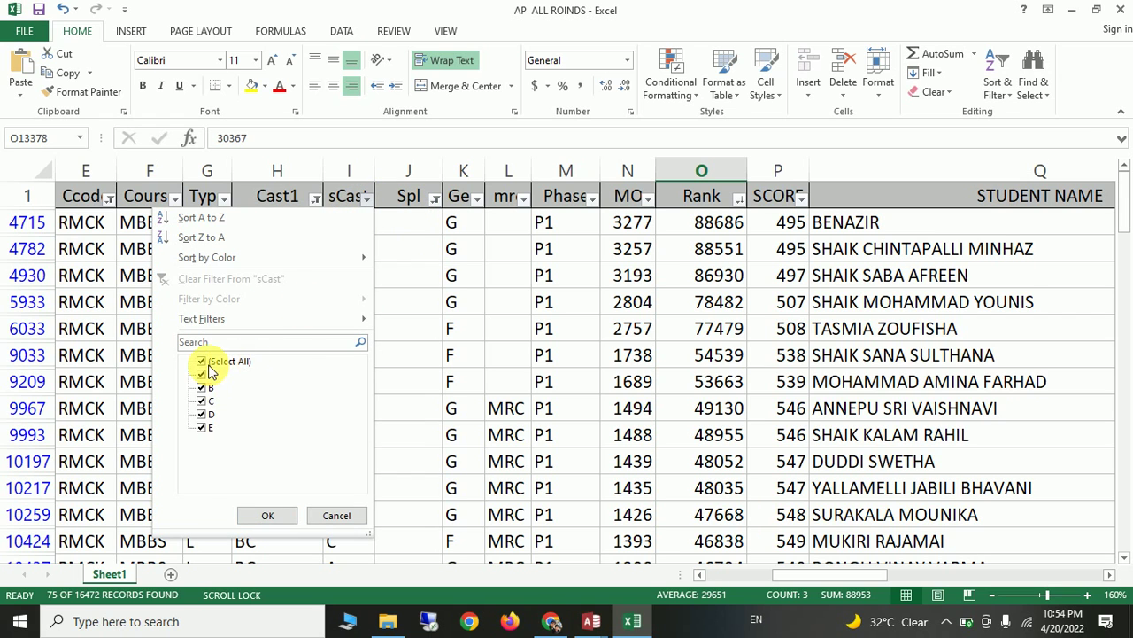
left_click(201, 374)
left_click(264, 516)
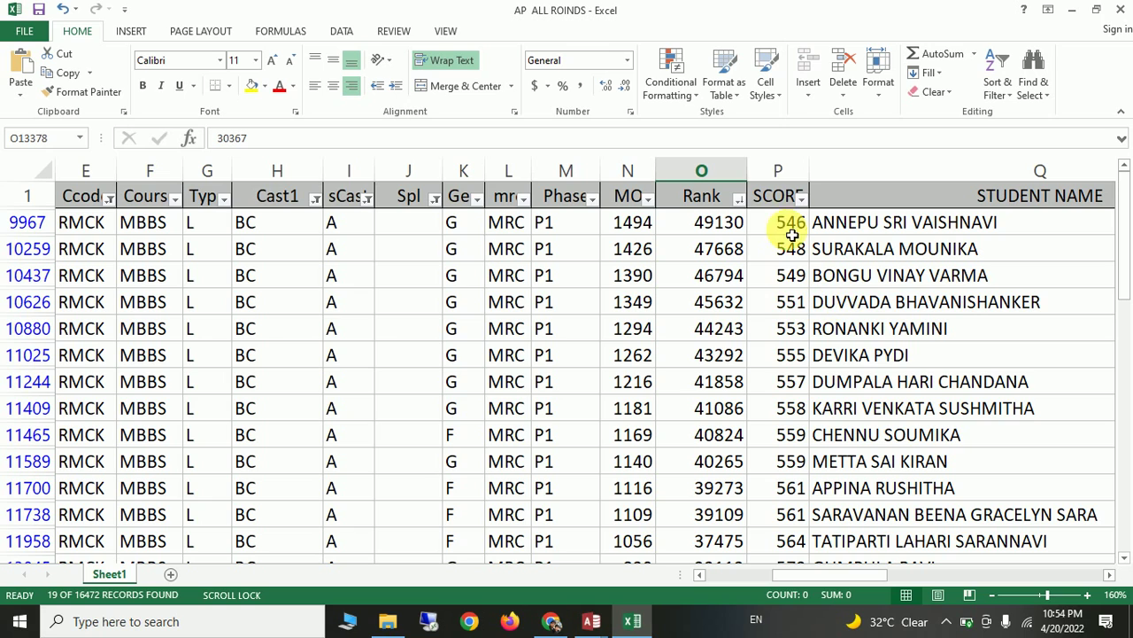
Step: Review the BC-A cutoff by selecting the first four scores and the first Rank value
left_click_drag(788, 222, 789, 312)
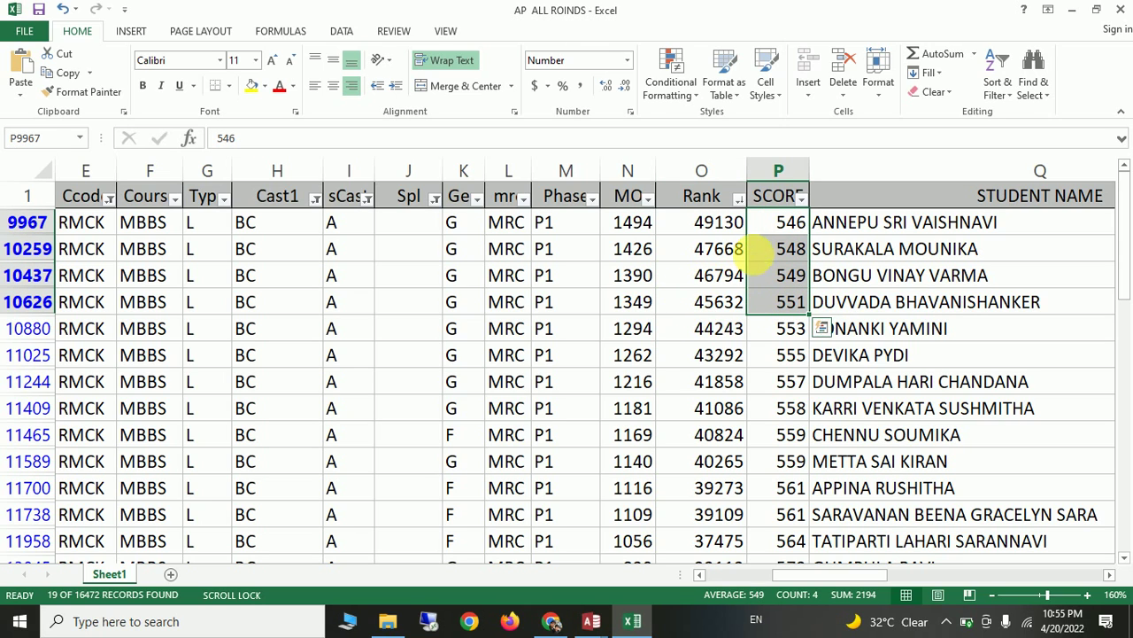
left_click(702, 229)
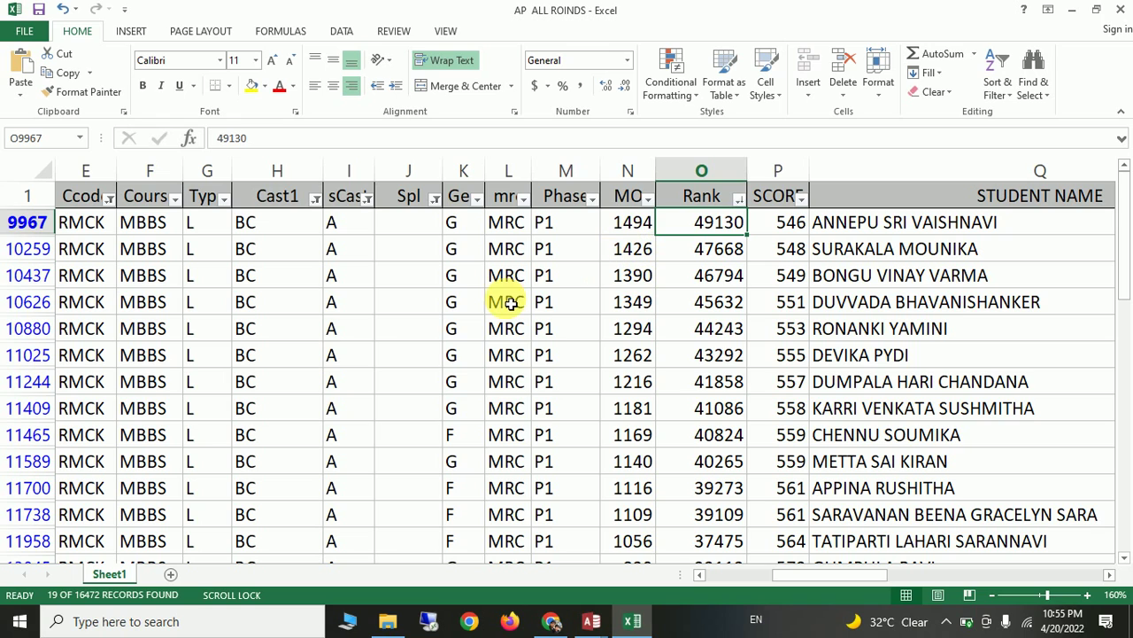
Step: Change the sCast filter from A to B only
left_click(366, 198)
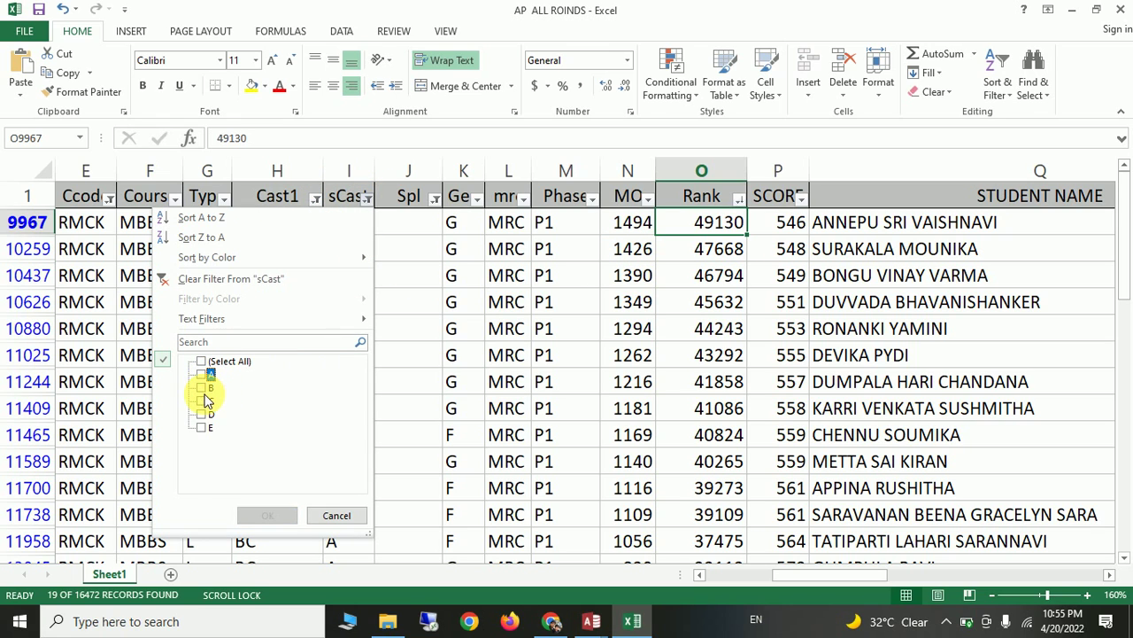
left_click(202, 387)
left_click(266, 515)
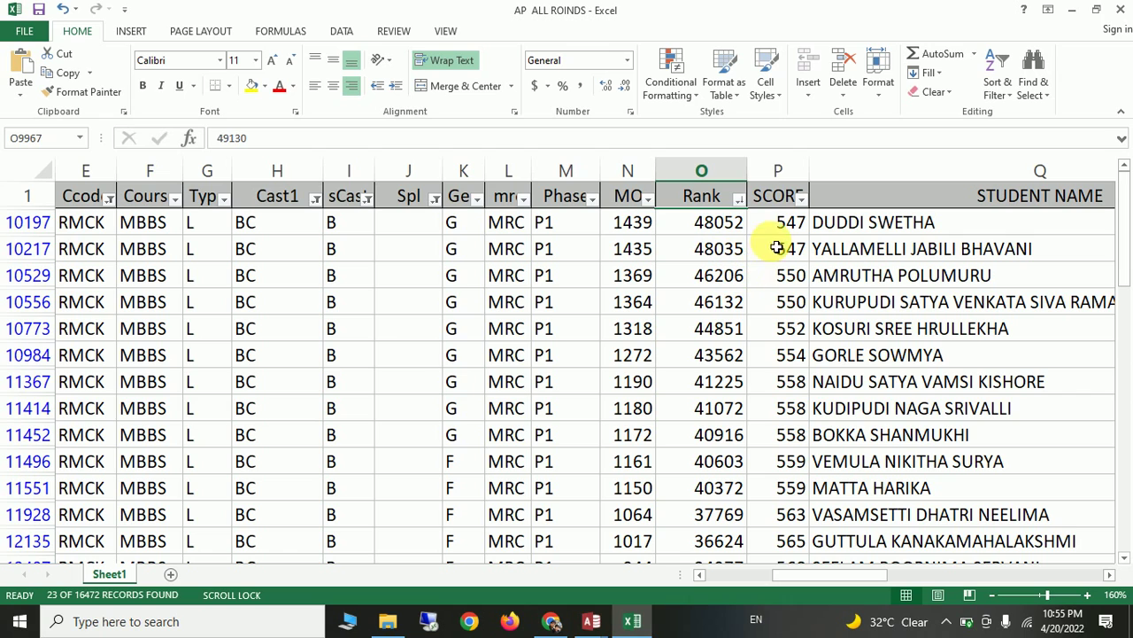
Step: Review the BC-B cutoff by selecting the first five SCORE values
left_click_drag(779, 222, 783, 344)
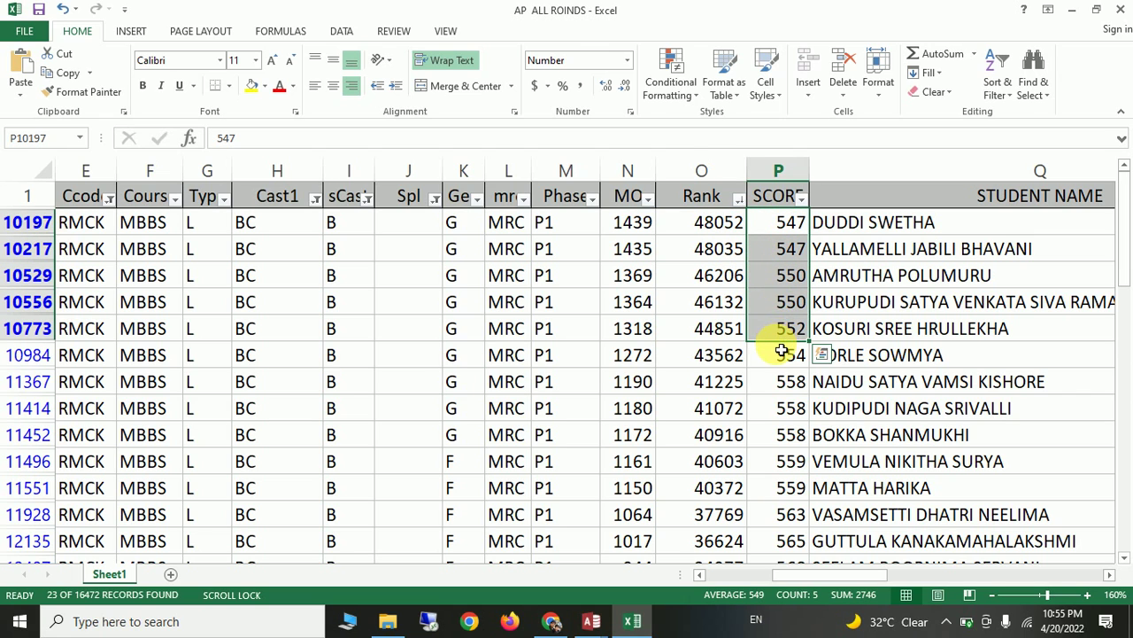
Step: Switch the sCast filter from B back to A only
left_click(366, 198)
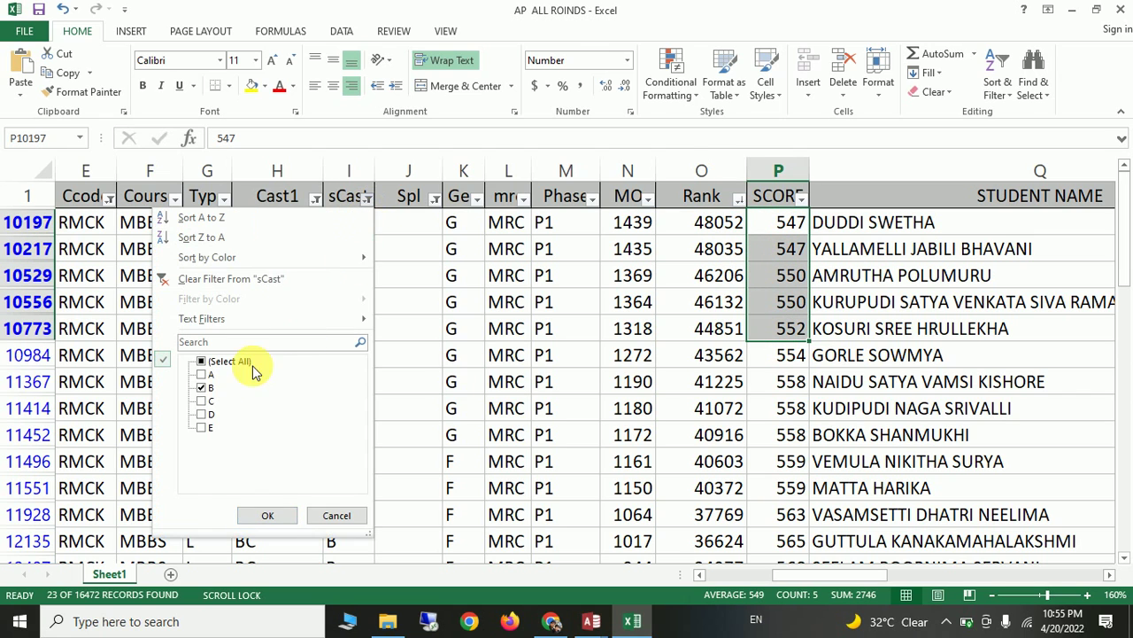
left_click(203, 387)
left_click(202, 375)
left_click(265, 517)
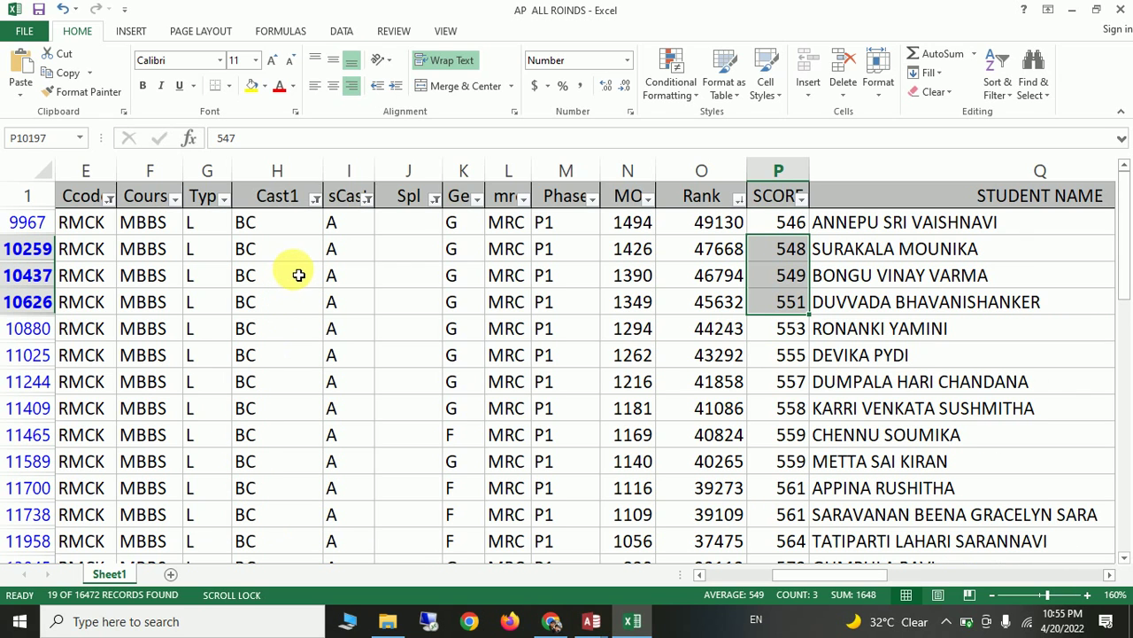
Step: Change the sCast filter from A to C only
left_click(367, 198)
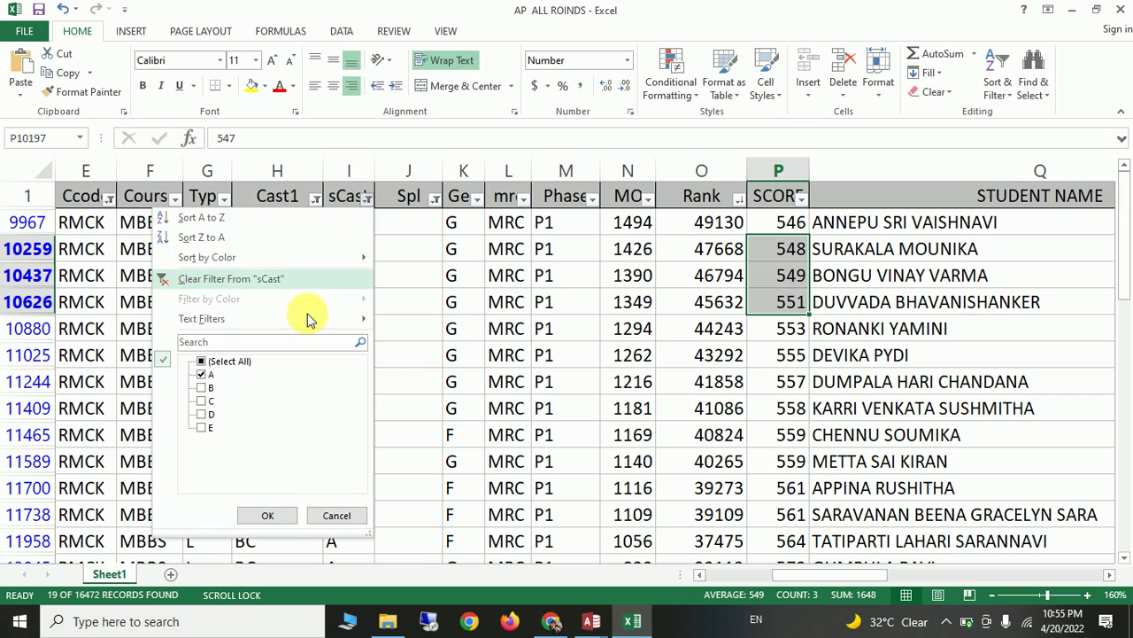
left_click(210, 375)
left_click(206, 400)
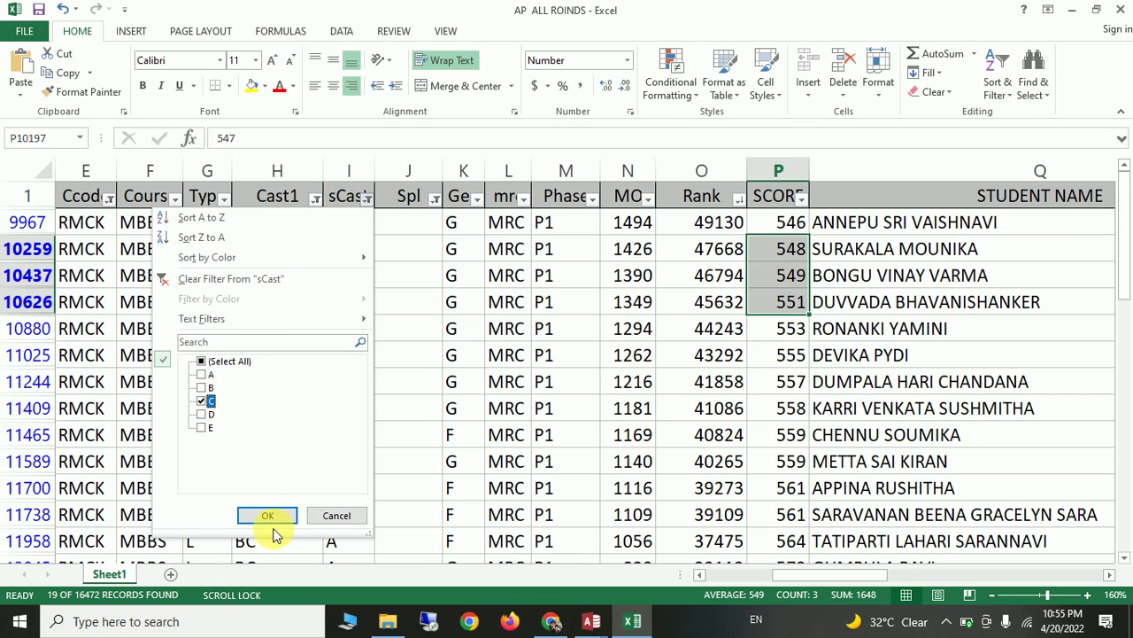
left_click(266, 515)
Step: Review the BC-C cutoff by selecting the three sCast entries and their SCORE values
left_click(336, 367)
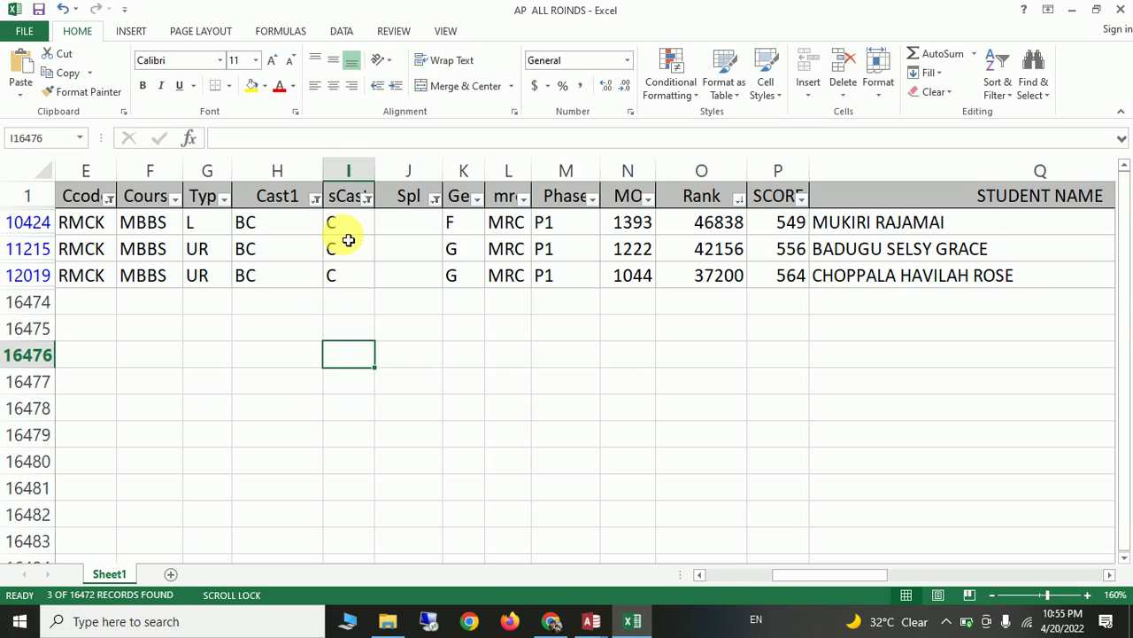
left_click_drag(346, 226, 346, 278)
left_click_drag(789, 227, 788, 278)
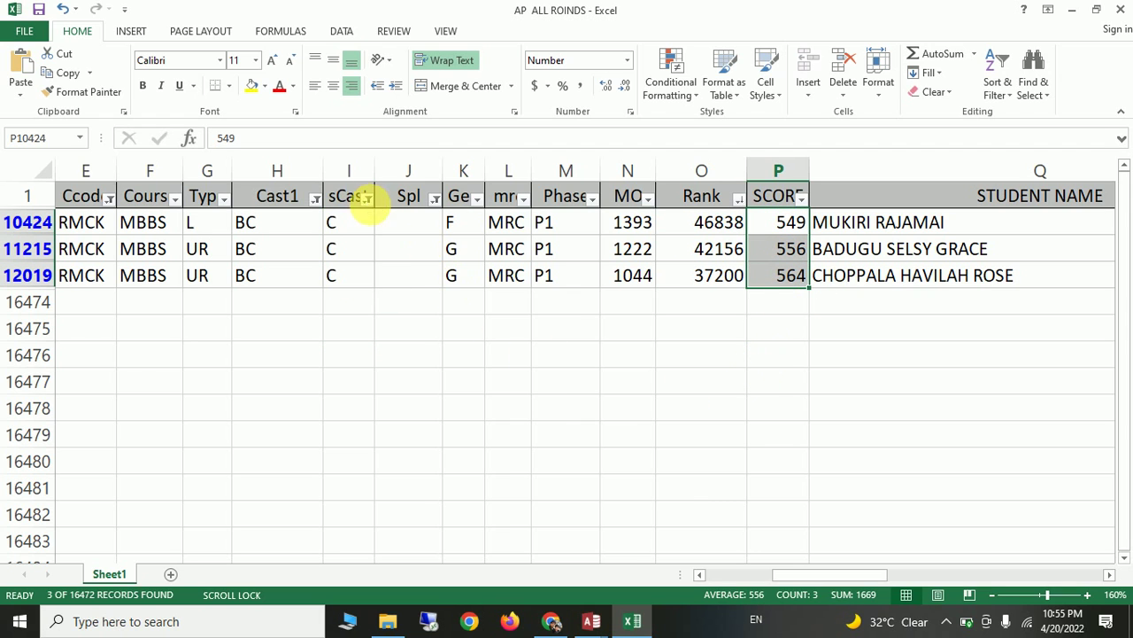
Step: Change the sCast filter from C to D only
left_click(366, 199)
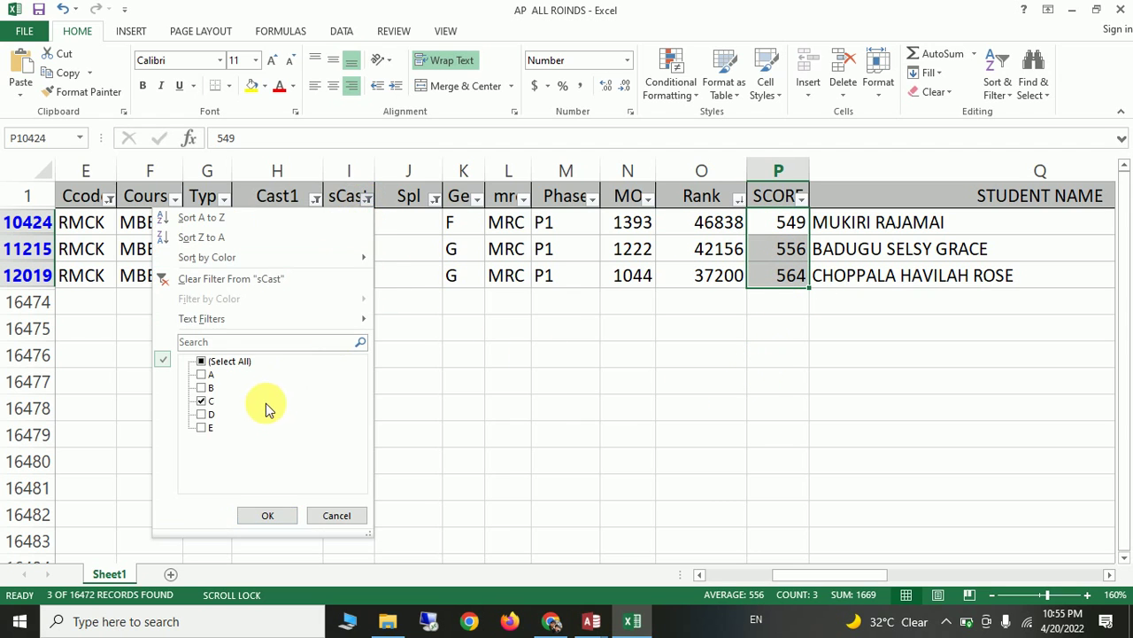
left_click(201, 414)
left_click(266, 515)
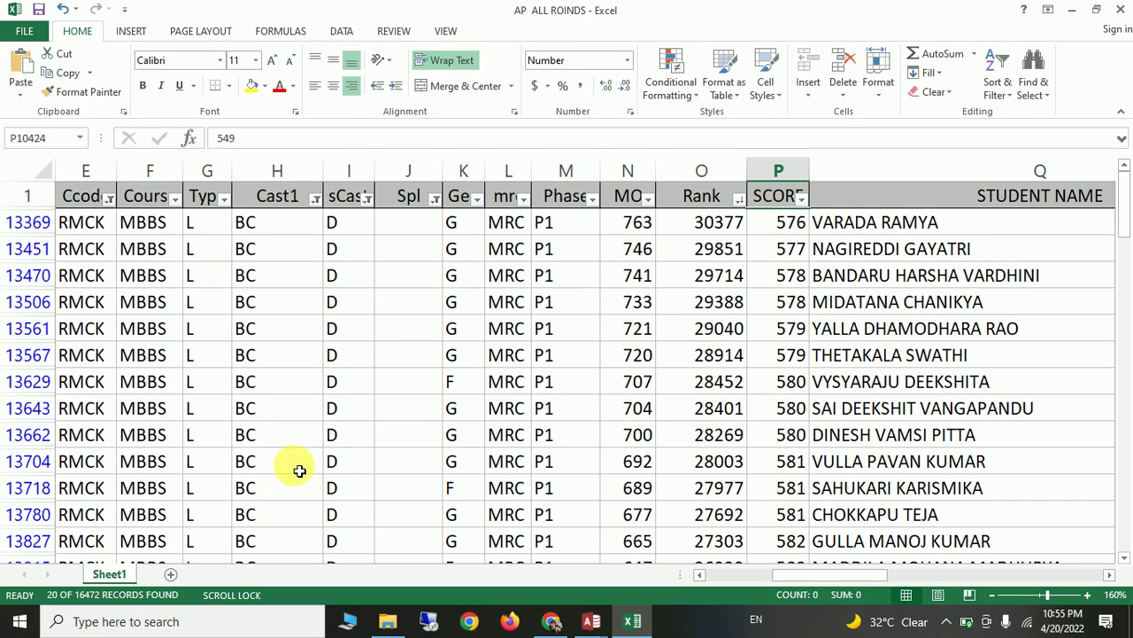
Step: Review the BC-D cutoff by selecting the first three SCORE values and the first four MO and Rank values
left_click_drag(270, 222, 789, 273)
left_click_drag(791, 222, 794, 276)
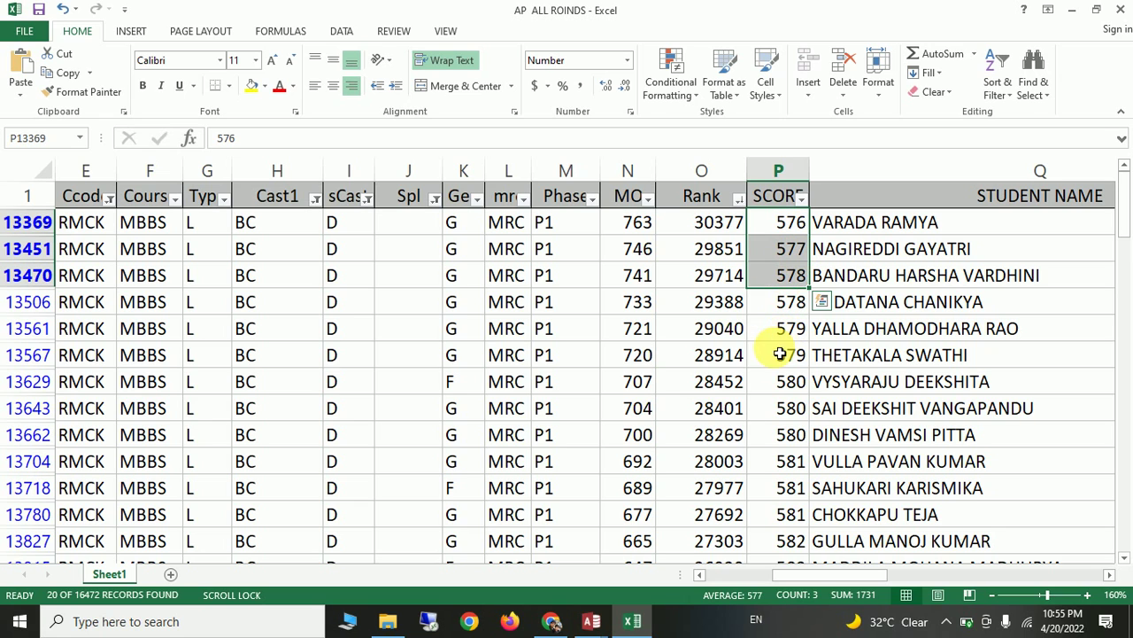
left_click_drag(637, 221, 627, 304)
left_click_drag(724, 227, 717, 313)
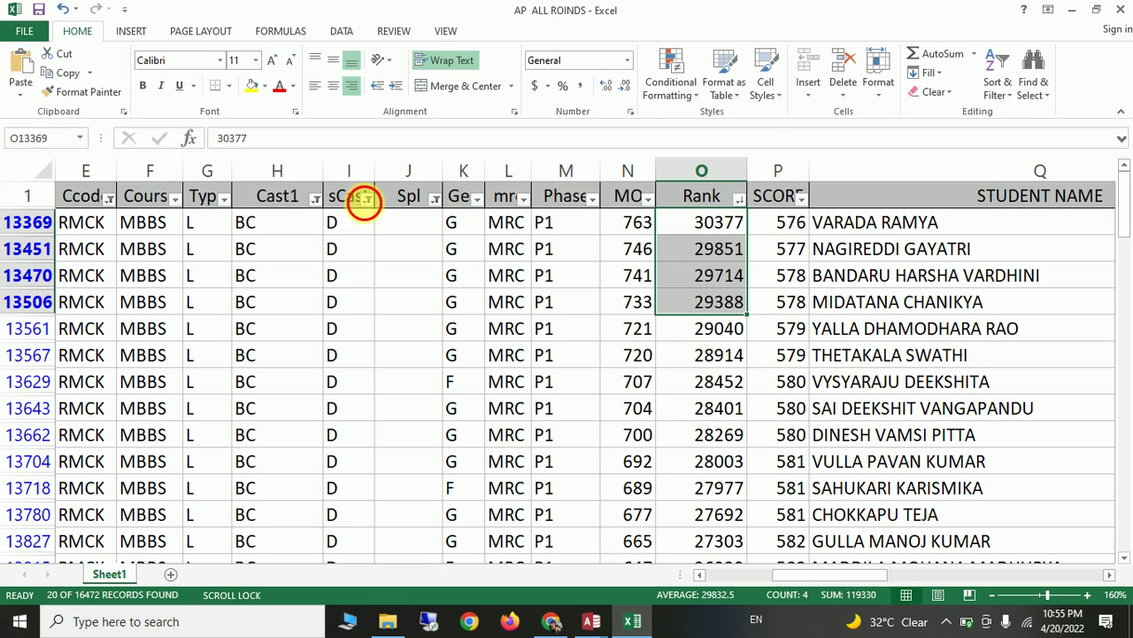
Step: Change the sCast filter from D to E only
left_click(365, 198)
left_click(207, 413)
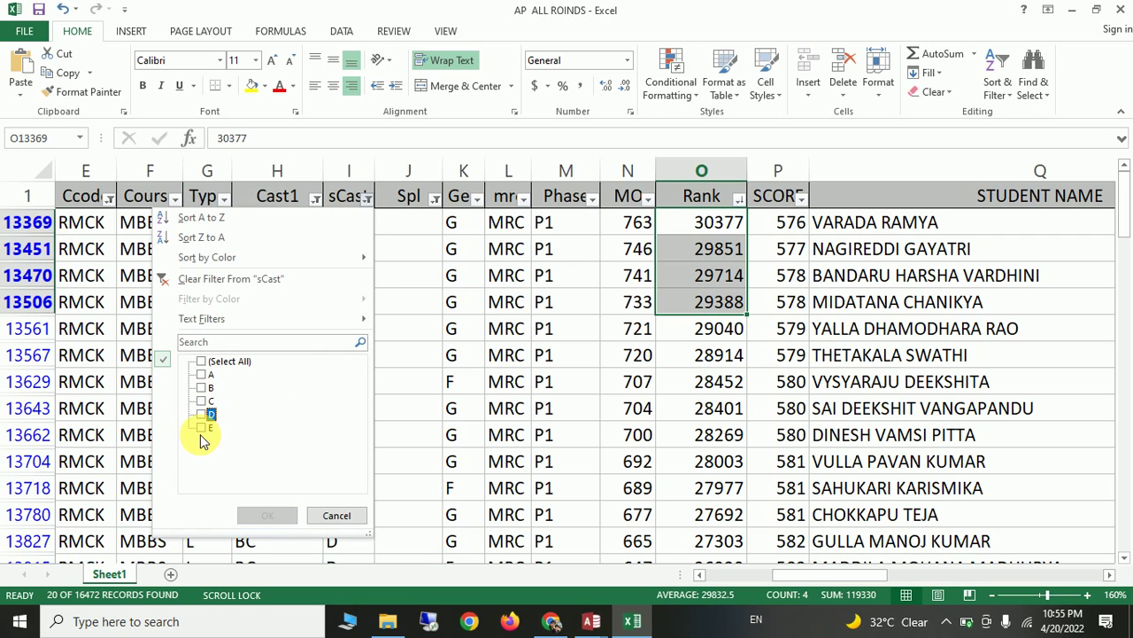
left_click(203, 427)
left_click(270, 519)
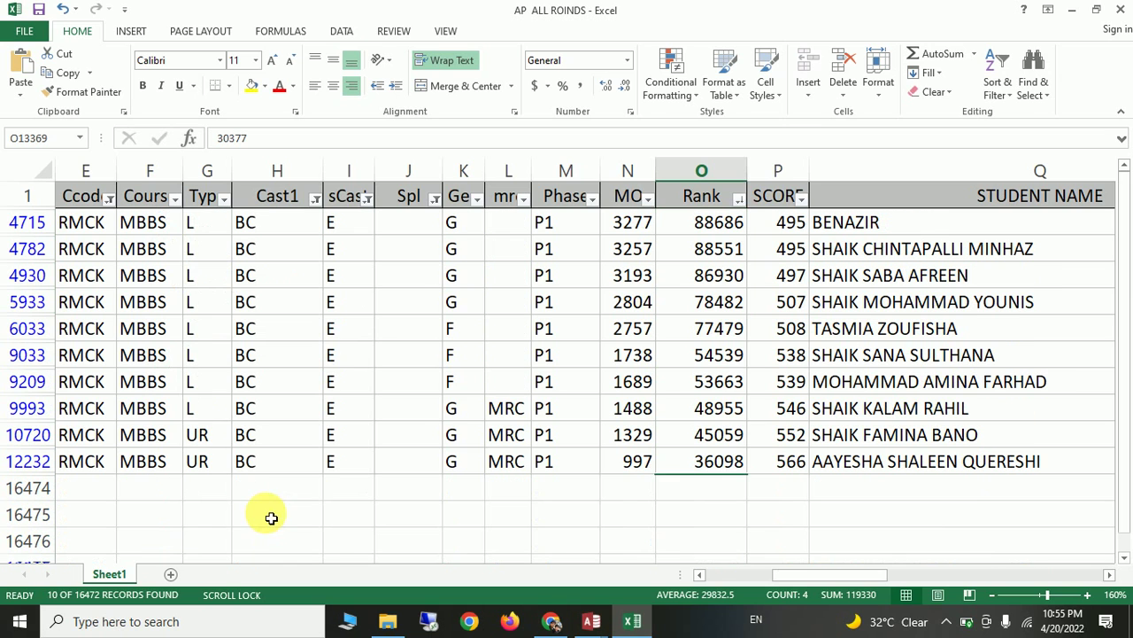
Step: Review the BC-E cutoff by selecting the first five SCORE values and the first four Cast1 entries
left_click(470, 335)
left_click_drag(792, 227, 779, 329)
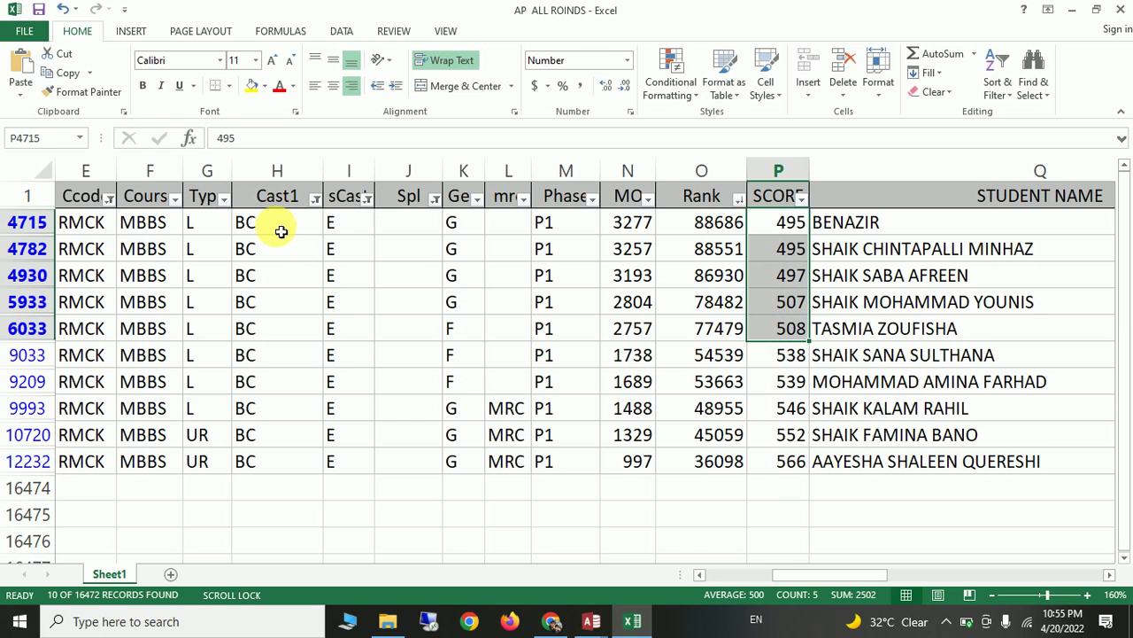
left_click_drag(281, 232, 327, 306)
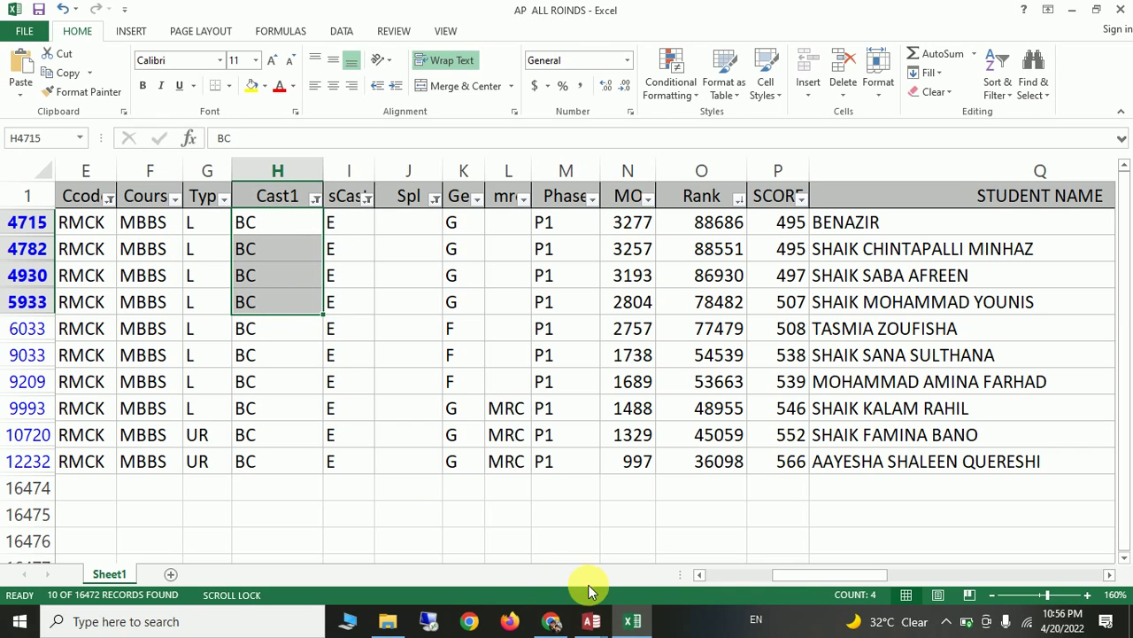
Step: Change the Round filter from R4 to R5 only
left_click_drag(848, 580, 726, 582)
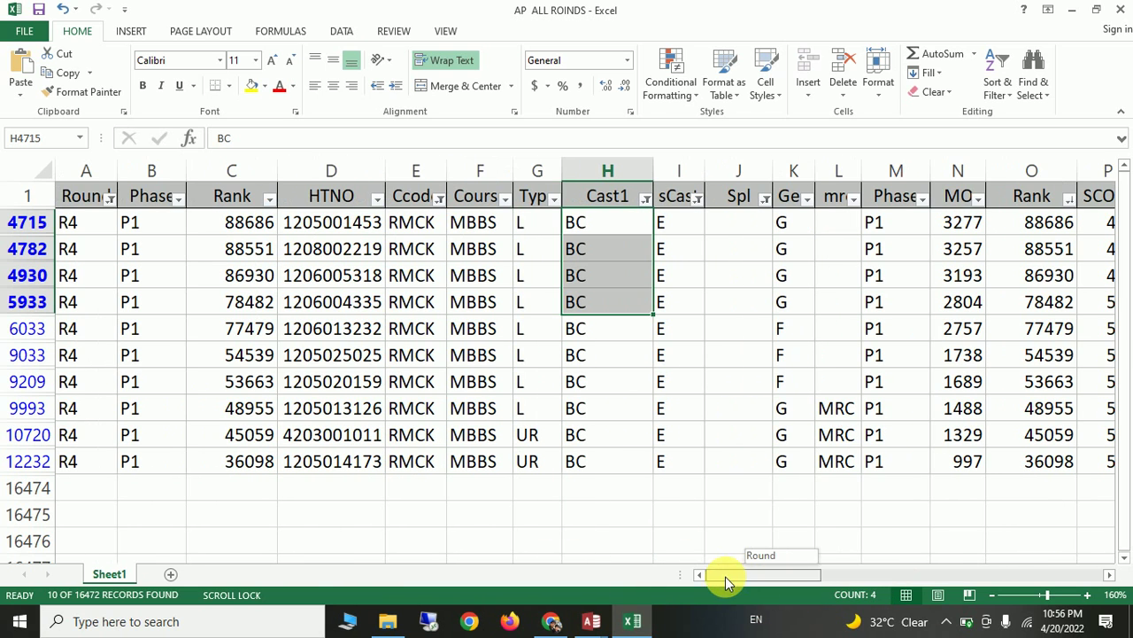
left_click(109, 198)
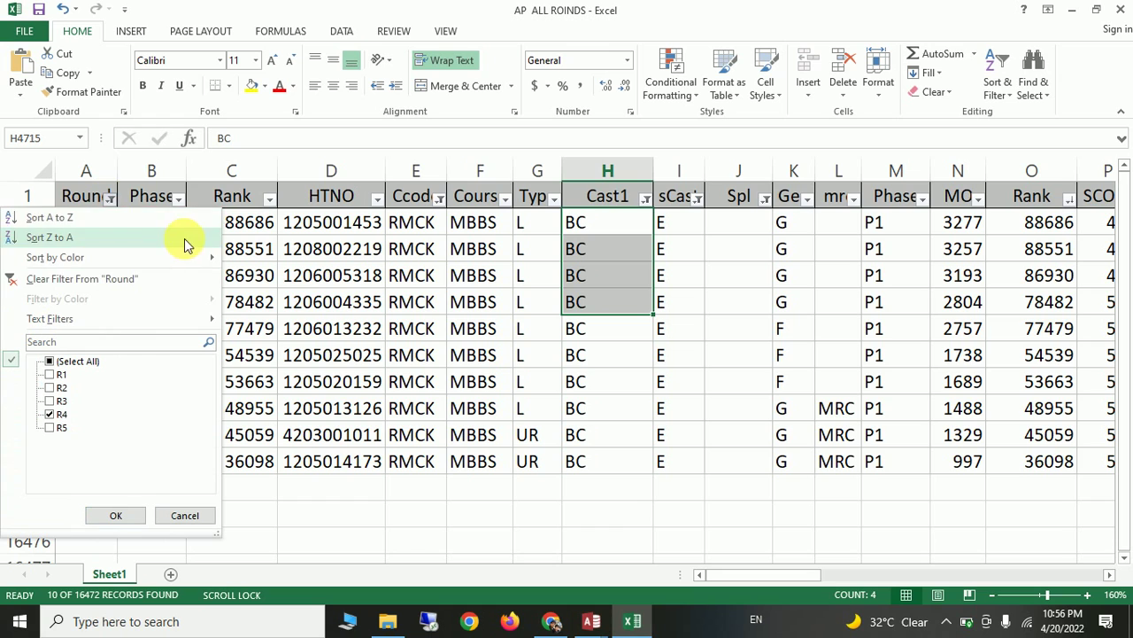
left_click(146, 167)
left_click(109, 198)
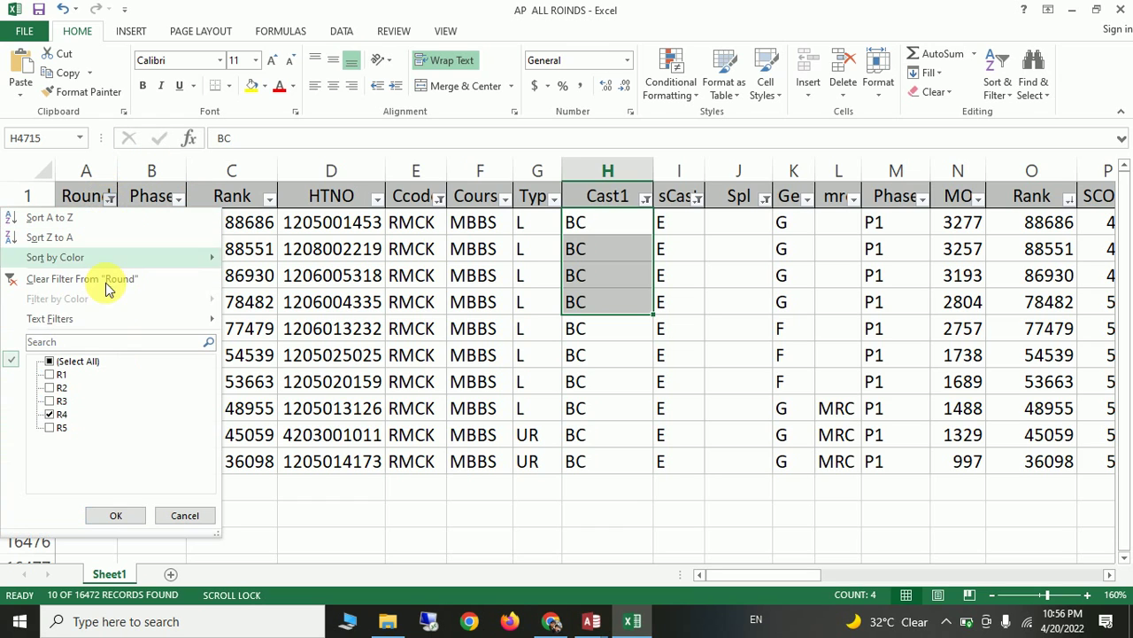
left_click(60, 414)
left_click(59, 429)
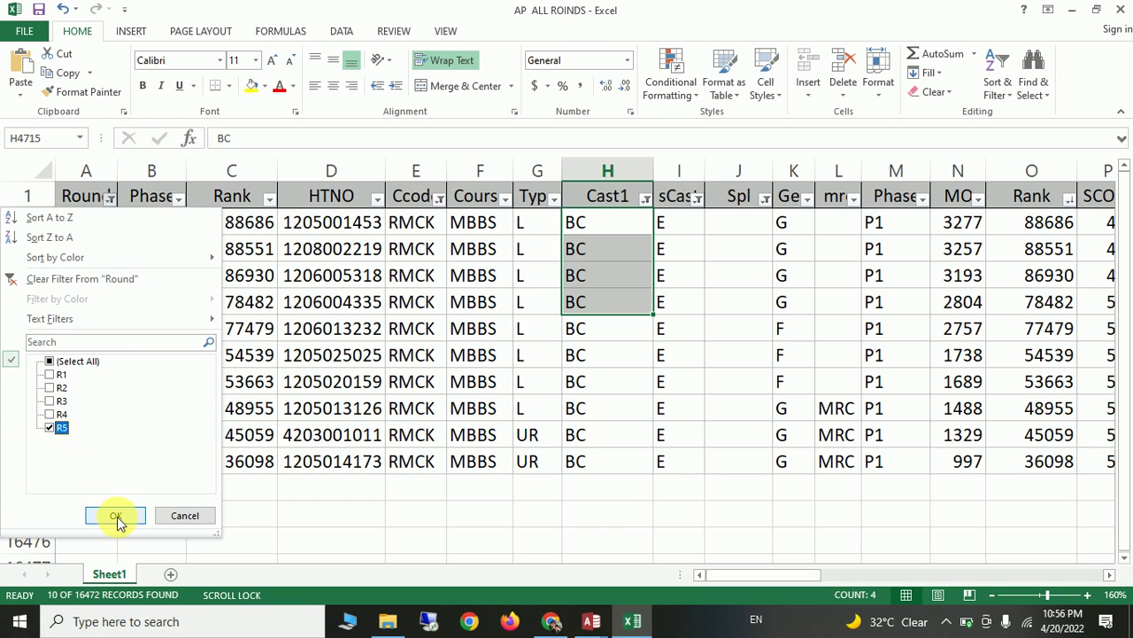
left_click(115, 516)
left_click(178, 200)
left_click(176, 201)
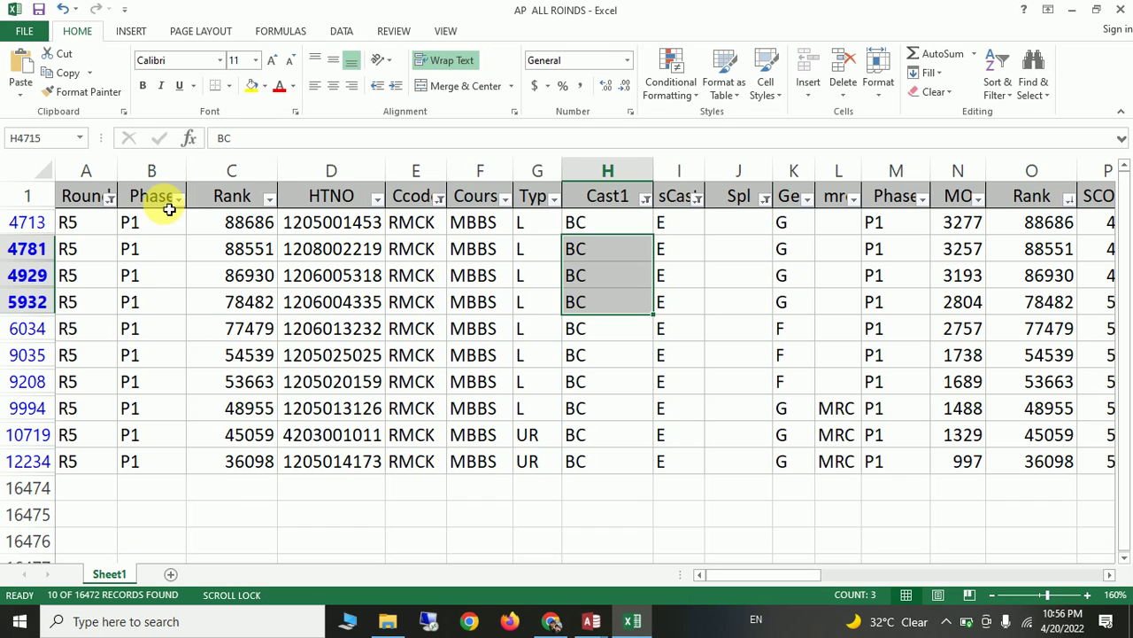
left_click(647, 199)
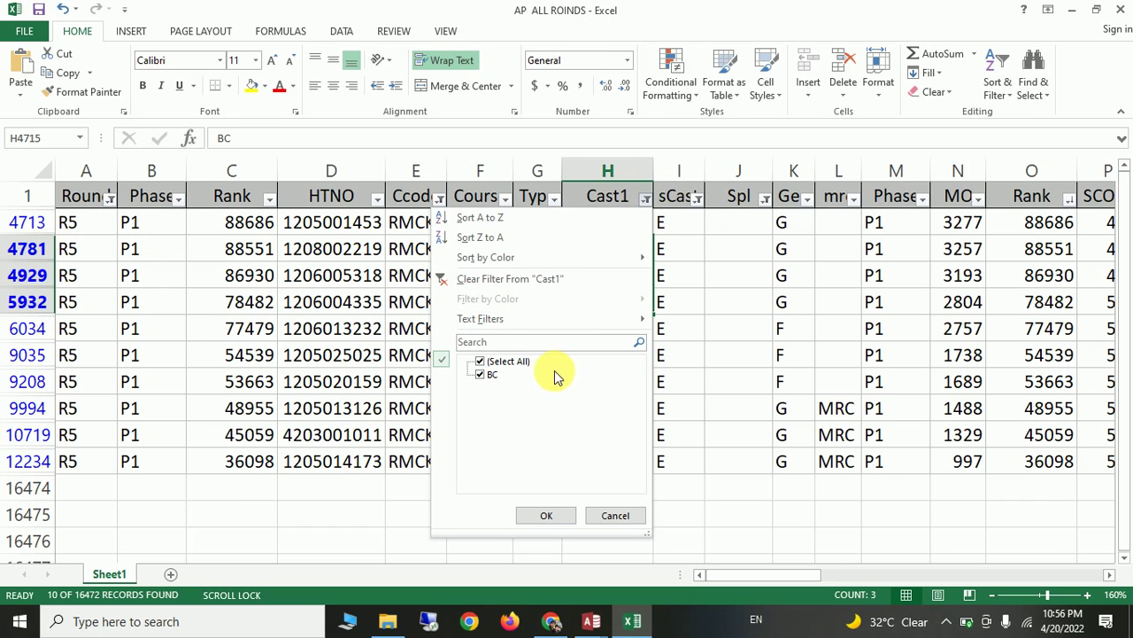
left_click(766, 326)
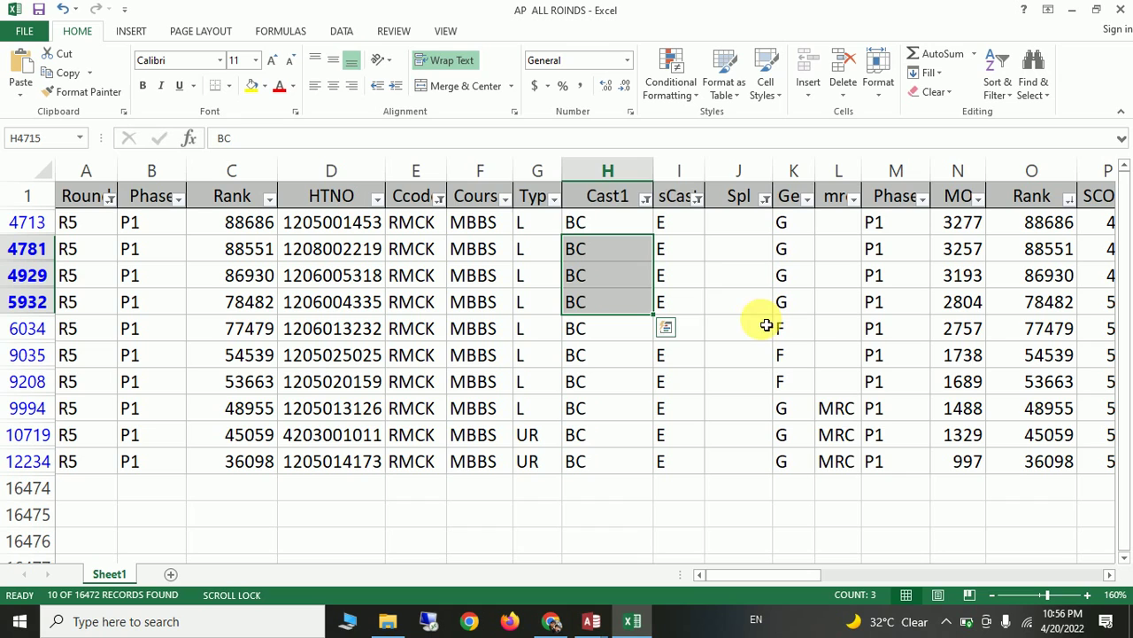
left_click(647, 199)
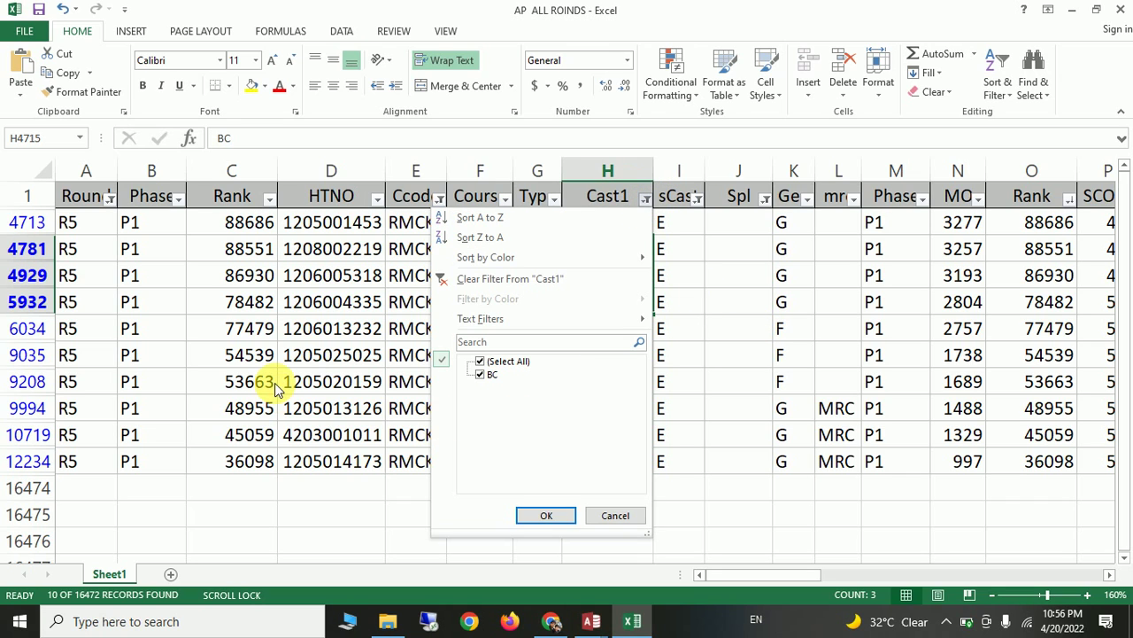
left_click(114, 208)
Step: Set the Round filter to include all rounds, R1 to R5
left_click(111, 202)
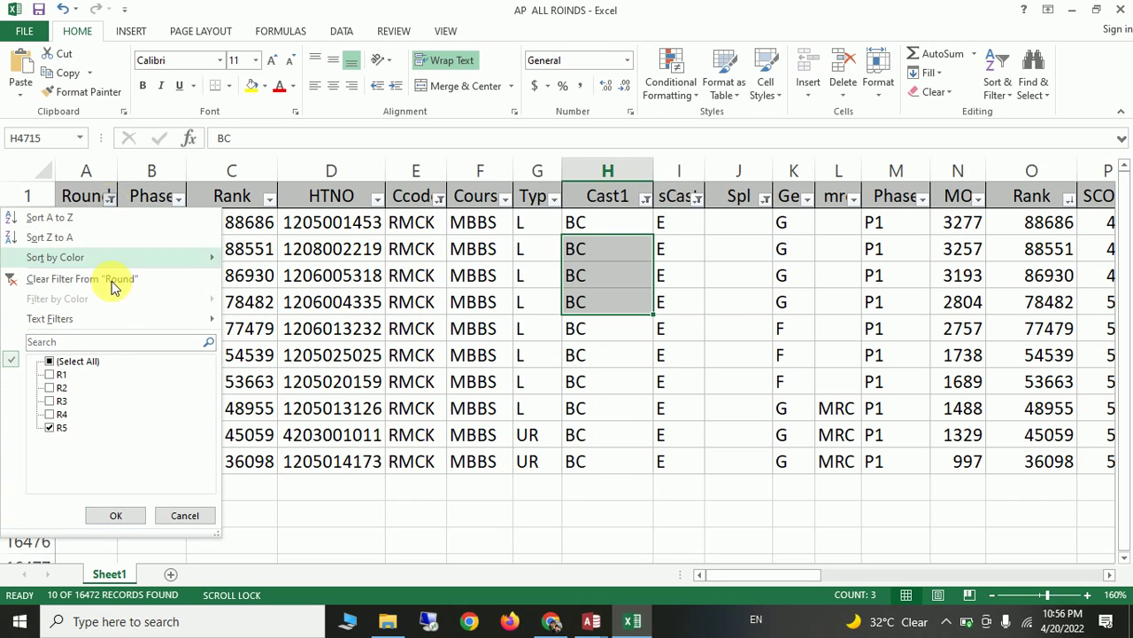
left_click(53, 427)
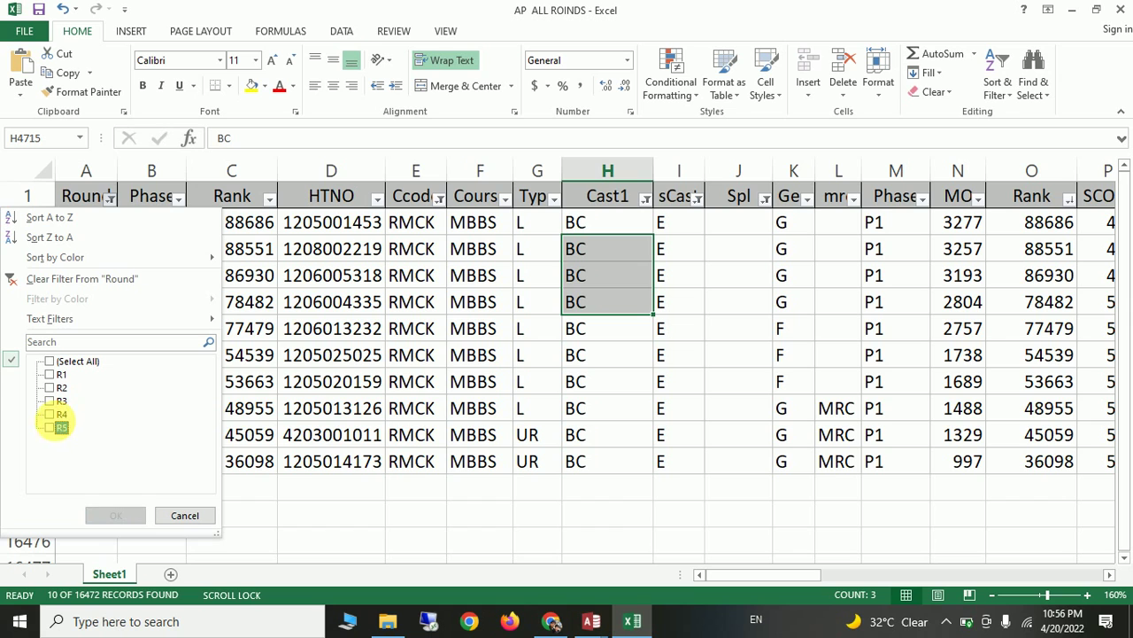
left_click(53, 415)
left_click(51, 361)
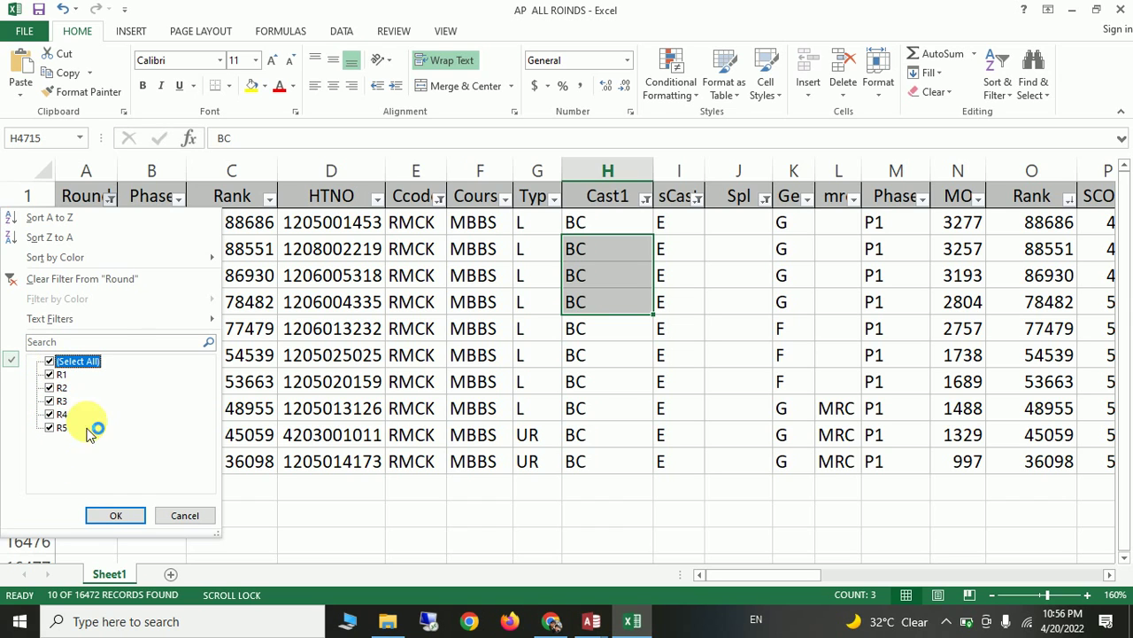
left_click(115, 516)
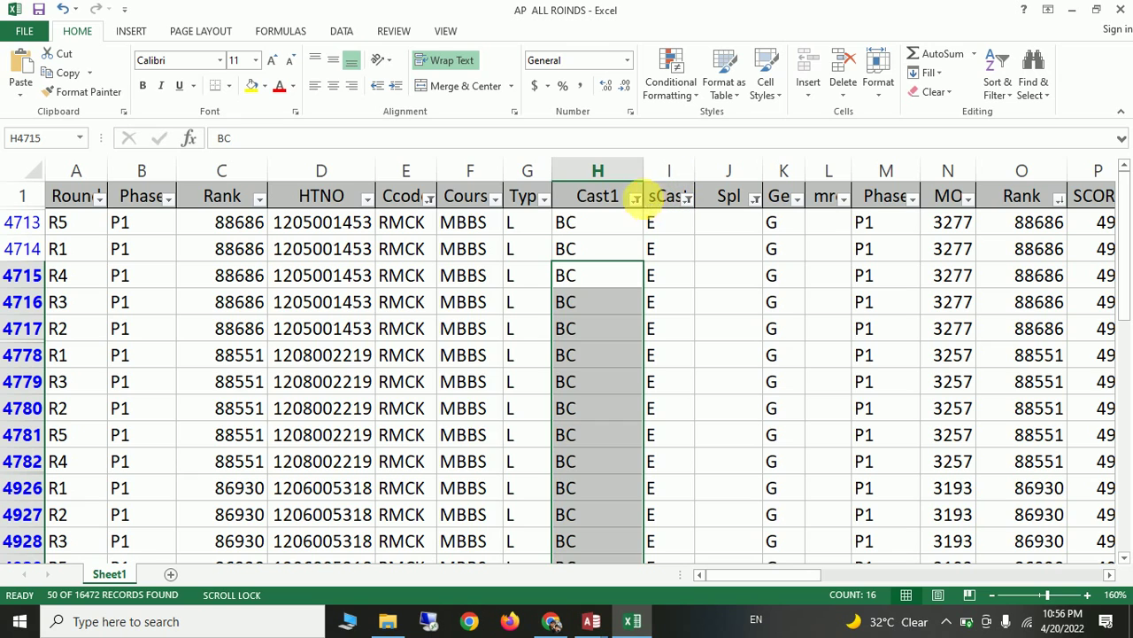
Step: Set the sCast filter and the Cast1 filter to include all their values
left_click(636, 199)
left_click(687, 292)
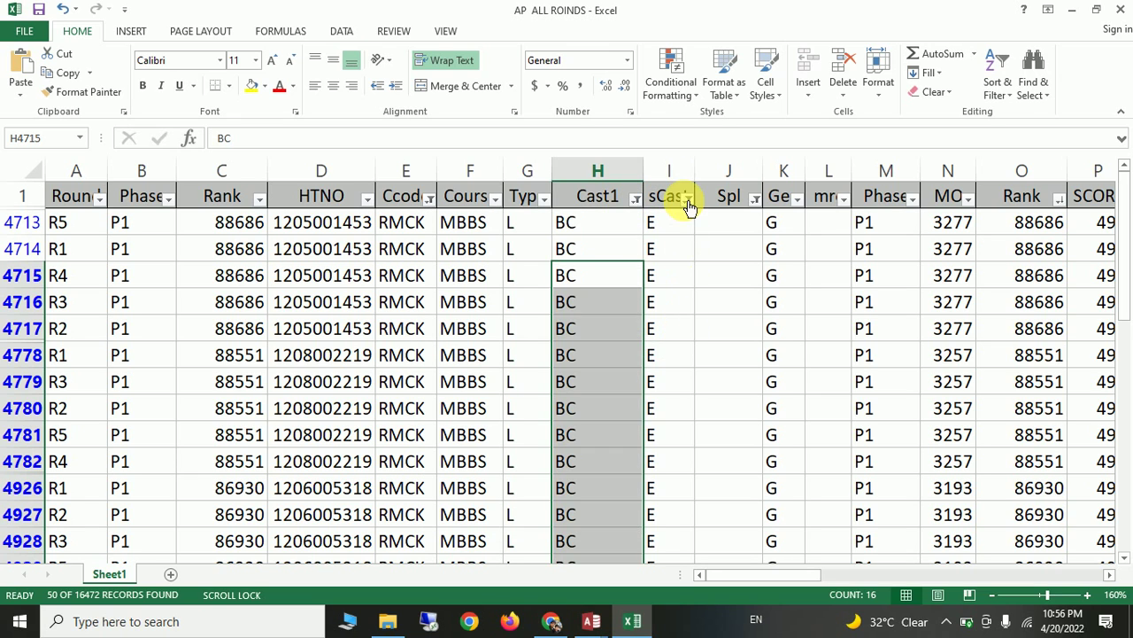
left_click(688, 198)
left_click(531, 361)
left_click(591, 515)
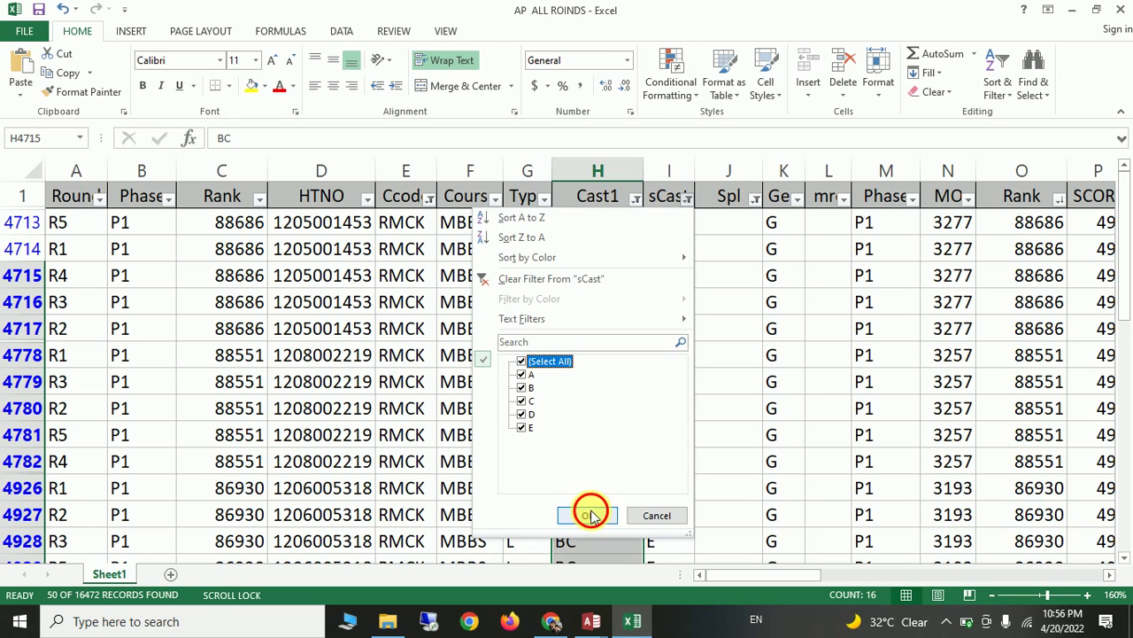
left_click(629, 196)
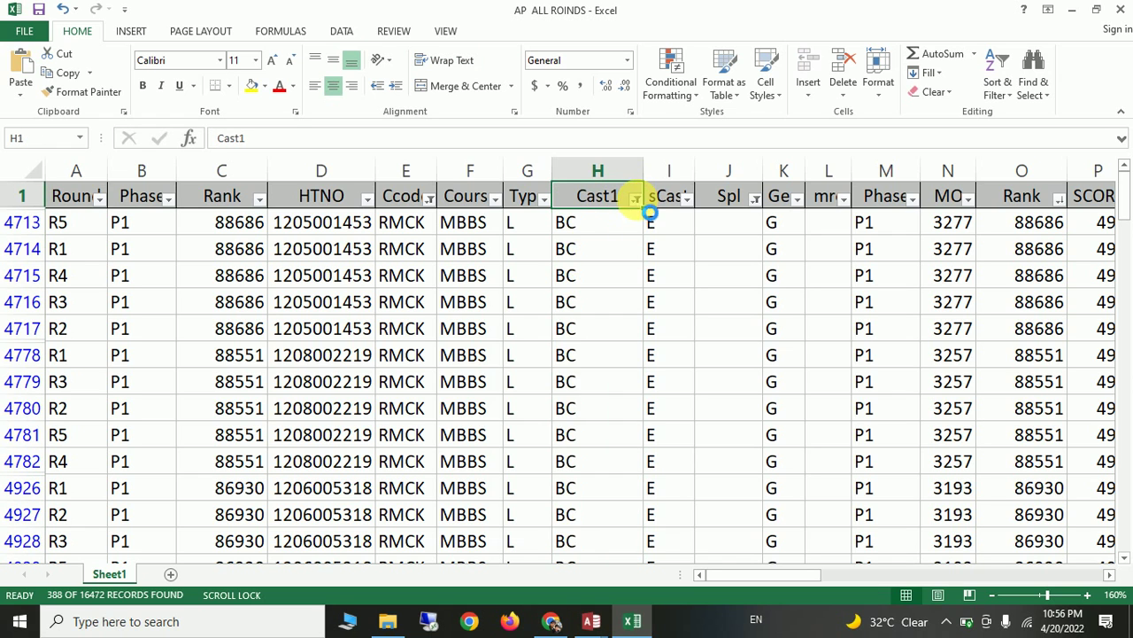
left_click(636, 199)
left_click(481, 362)
left_click(530, 515)
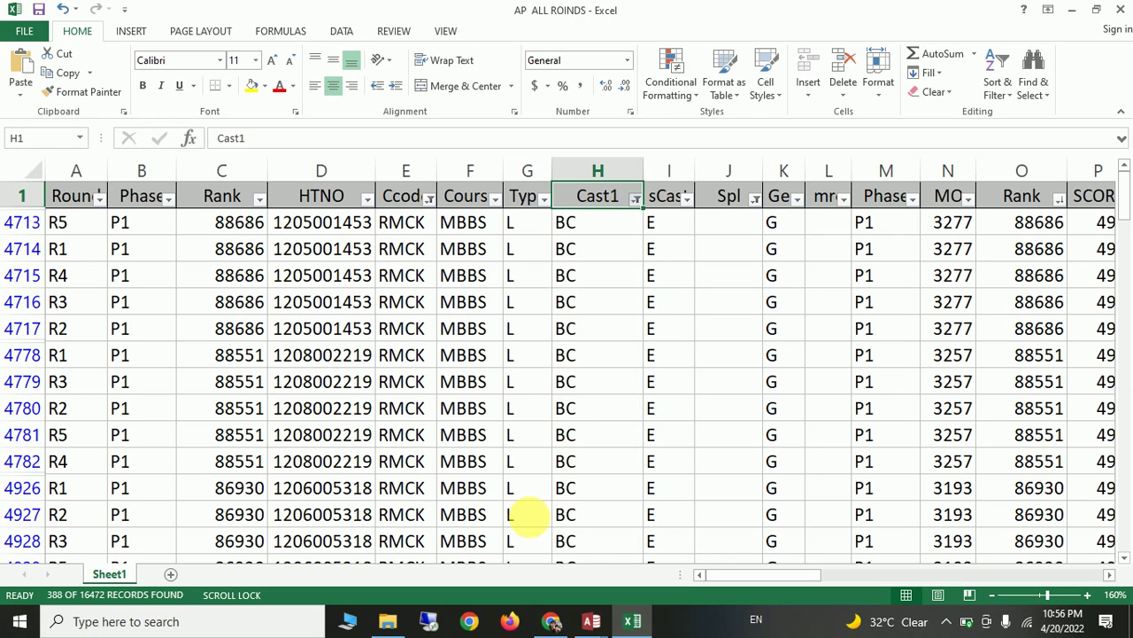
Step: Filter the Phase column to MopUp only
left_click(169, 198)
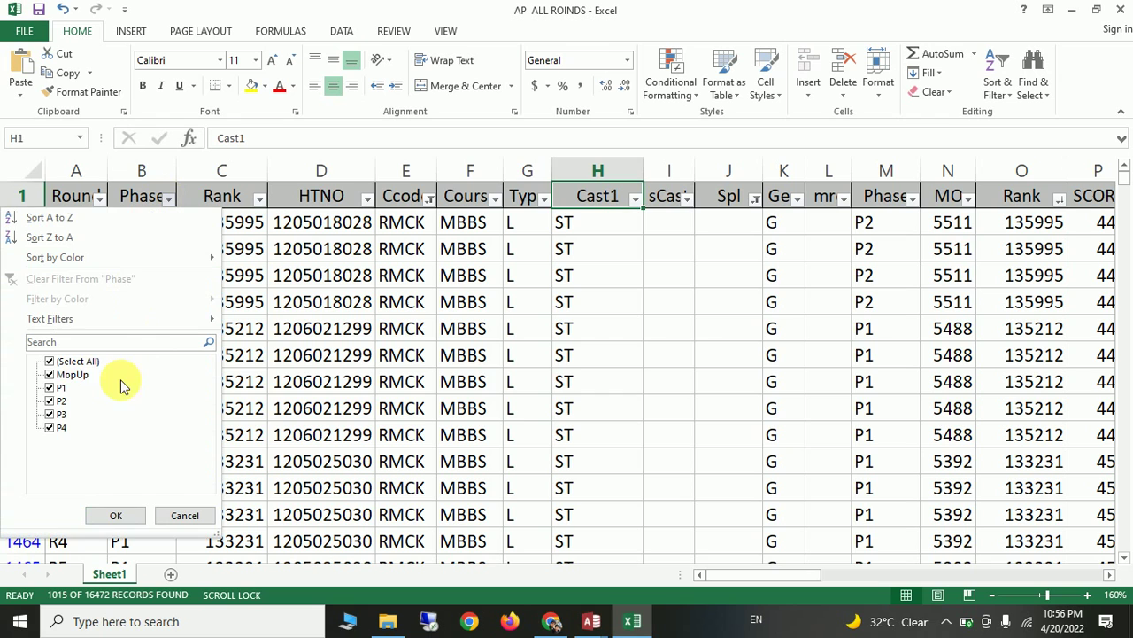
left_click(62, 375)
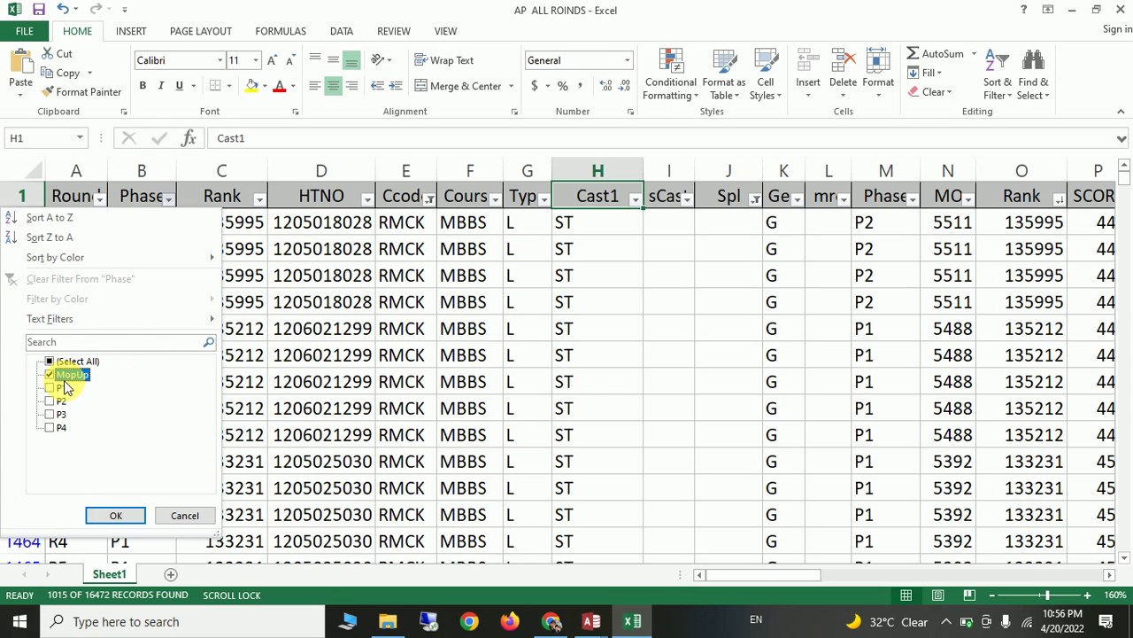
left_click(104, 515)
Step: Review the MopUp admissions by selecting the Cast1 entries of both listed rows
left_click(526, 479)
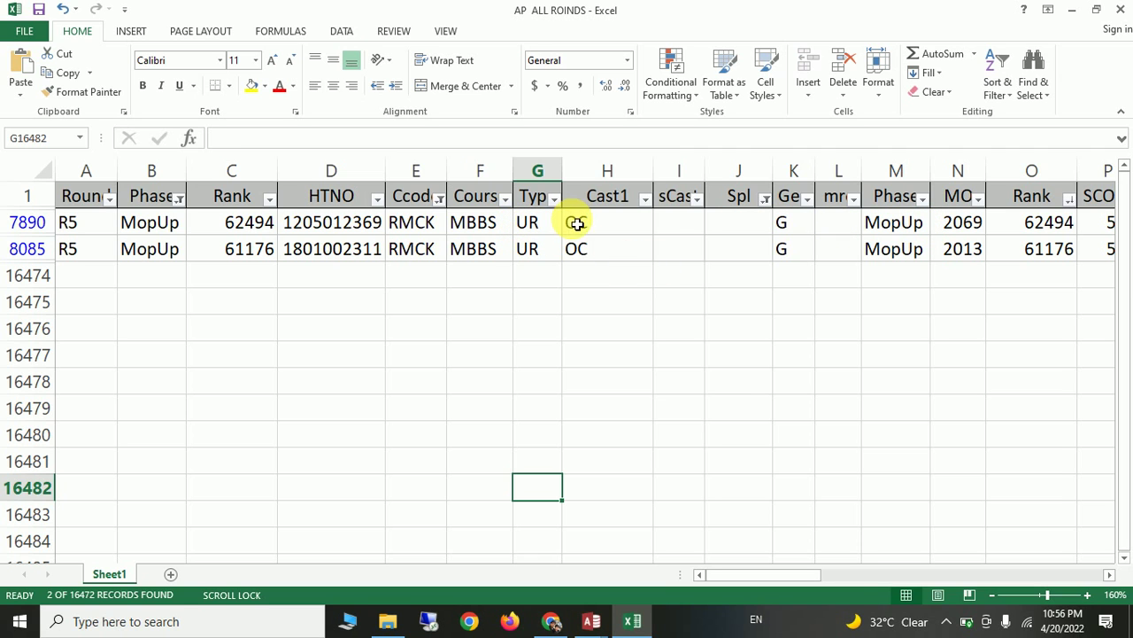
left_click_drag(576, 222, 584, 249)
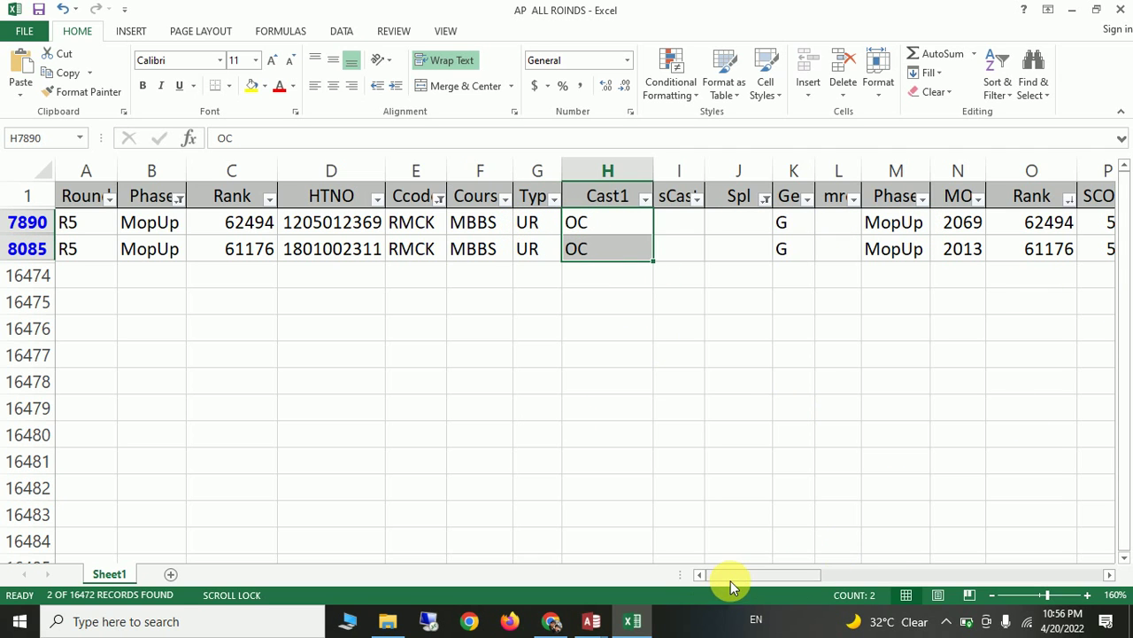
Step: Examine the SCORE values of both MopUp rows, marking them in a magnified view with freehand red ink
left_click_drag(731, 581, 827, 579)
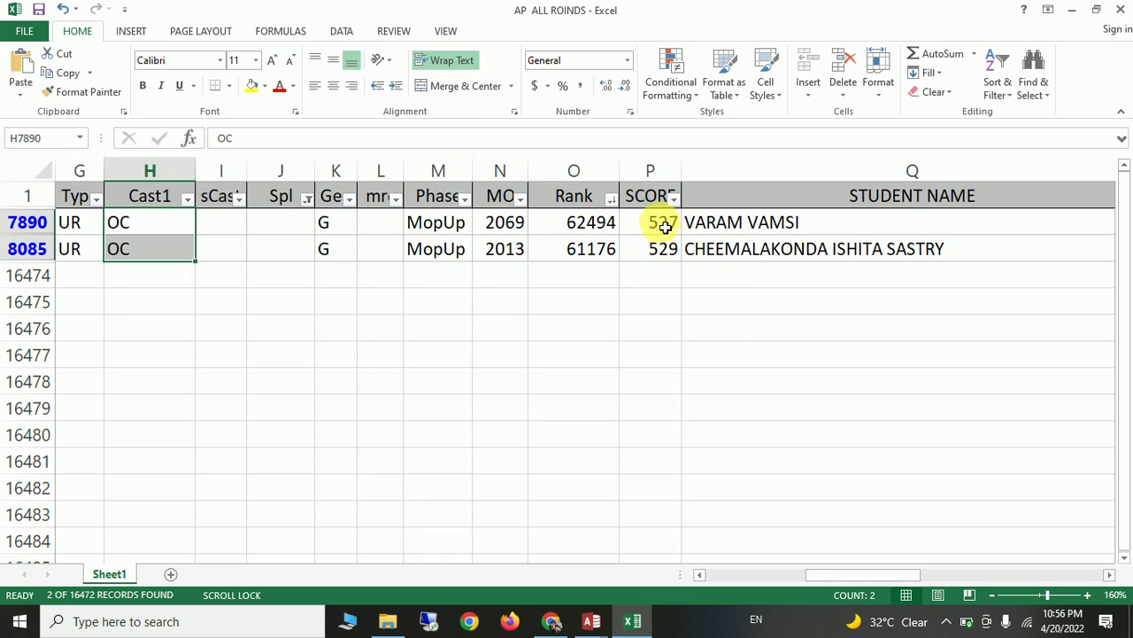
left_click_drag(665, 226, 666, 251)
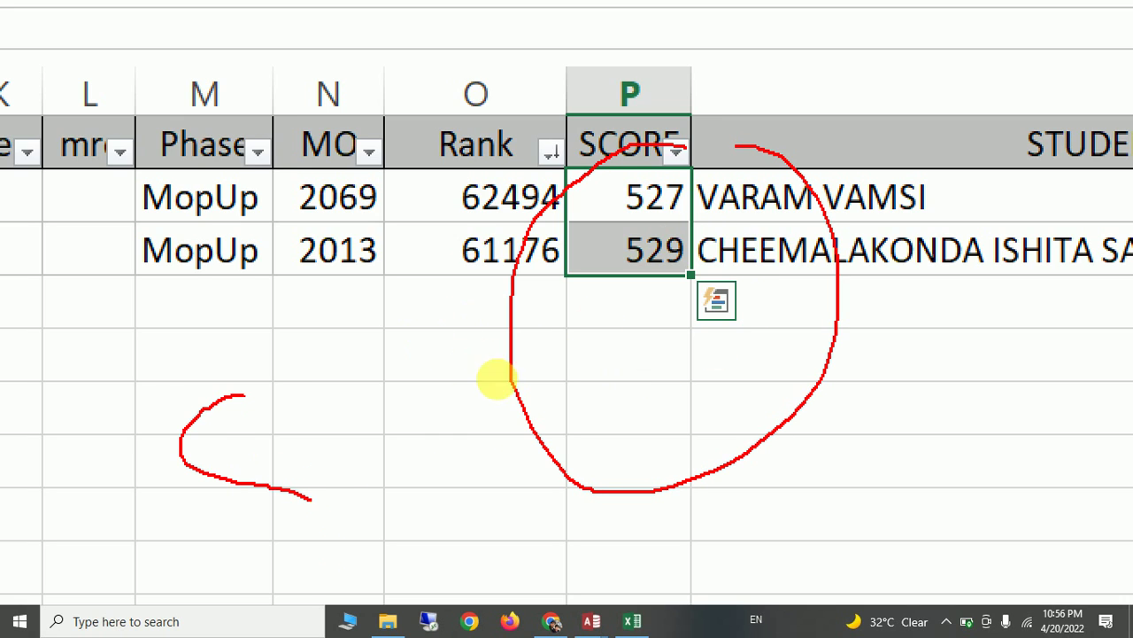
mouse_move(337, 478)
left_mouse_down()
mouse_move(496, 403)
mouse_move(566, 328)
mouse_move(577, 538)
left_mouse_up()
left_click_drag(431, 537, 1012, 354)
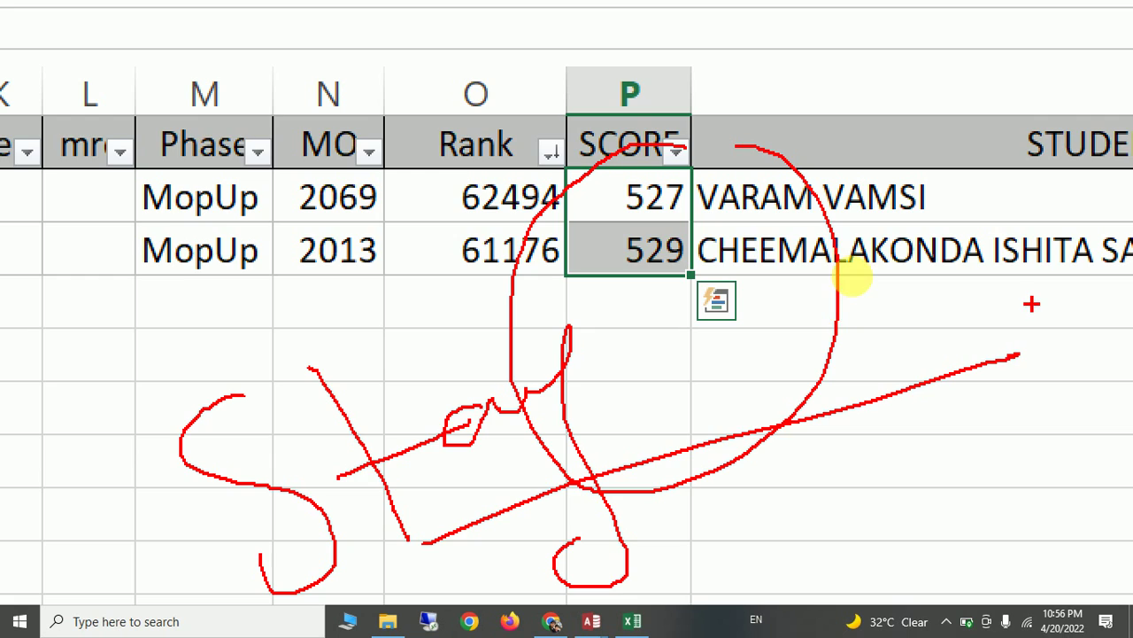
key("Escape")
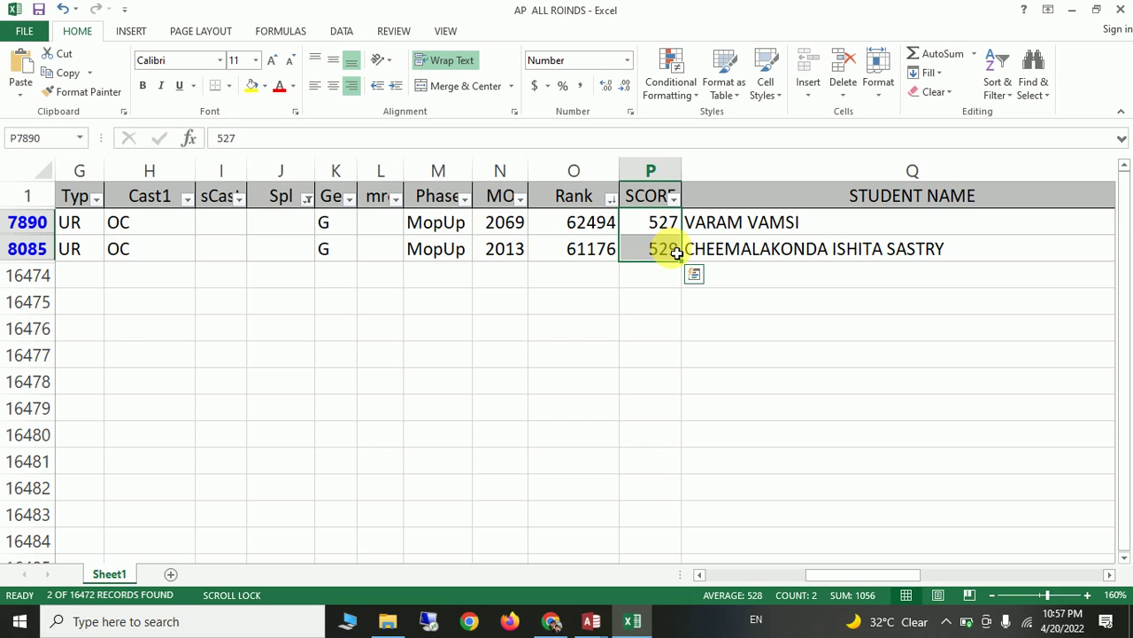
Step: Review the two MopUp scores again by selecting both SCORE cells
left_click(650, 279)
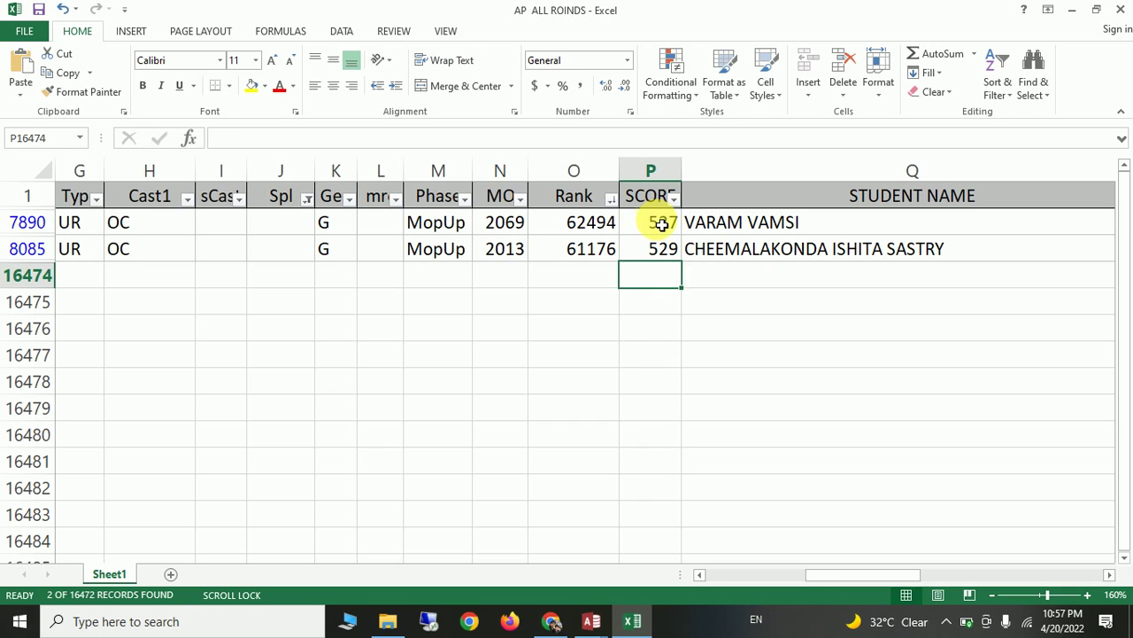
left_click_drag(663, 225, 660, 248)
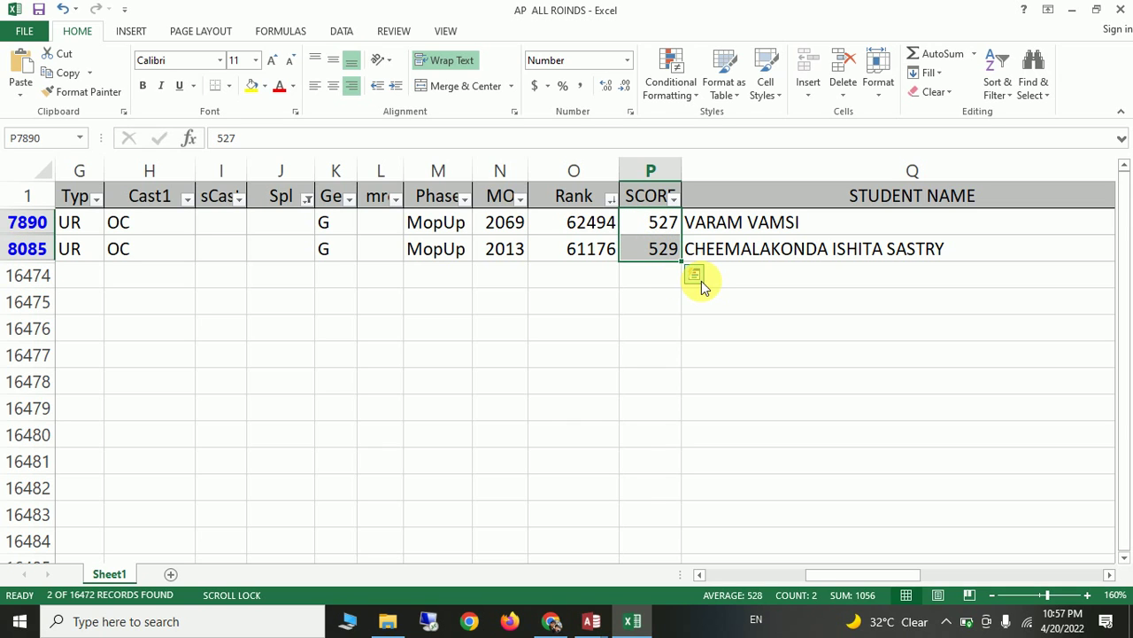
left_click(841, 337)
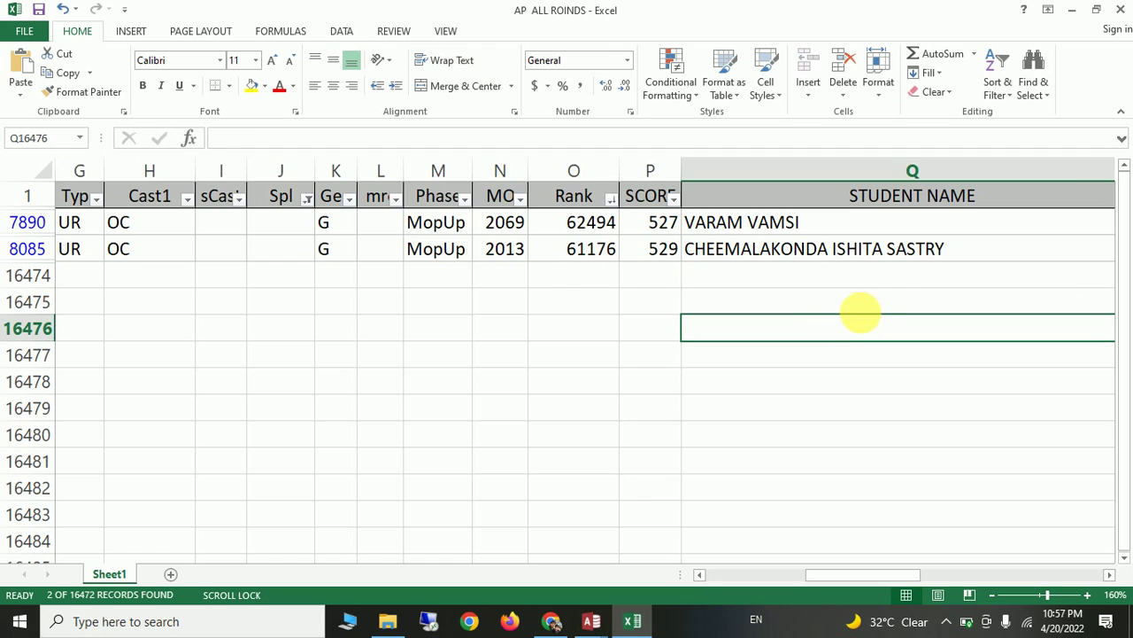
left_click_drag(667, 227, 670, 242)
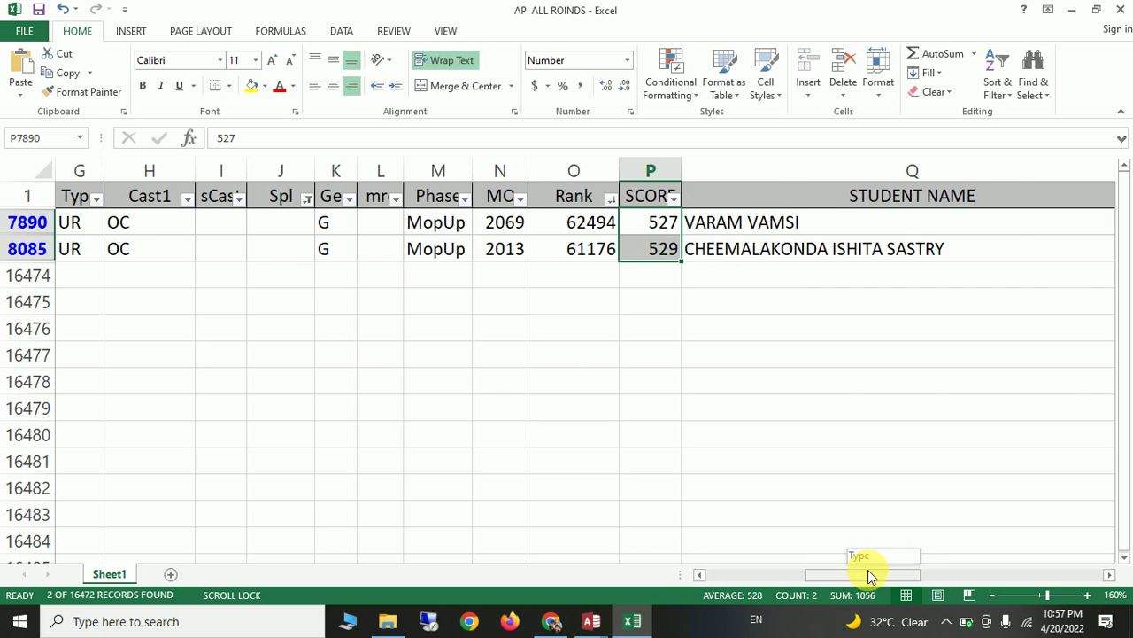
Step: Filter the Phase column to P4 only, excluding MopUp
left_click_drag(868, 574, 743, 574)
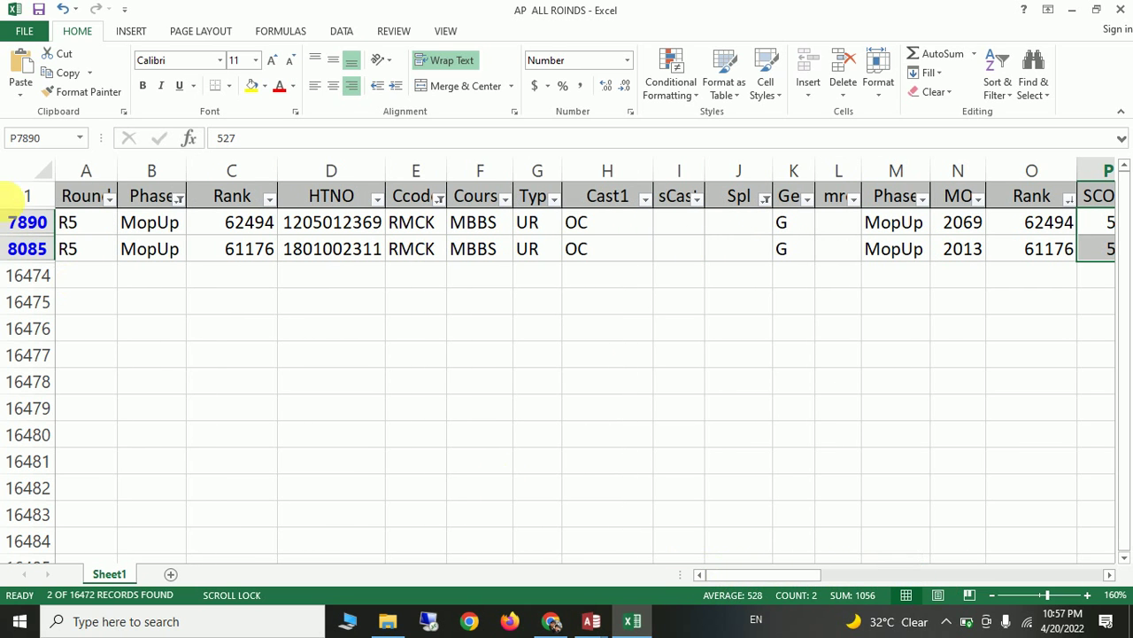
left_click(182, 214)
left_click(179, 199)
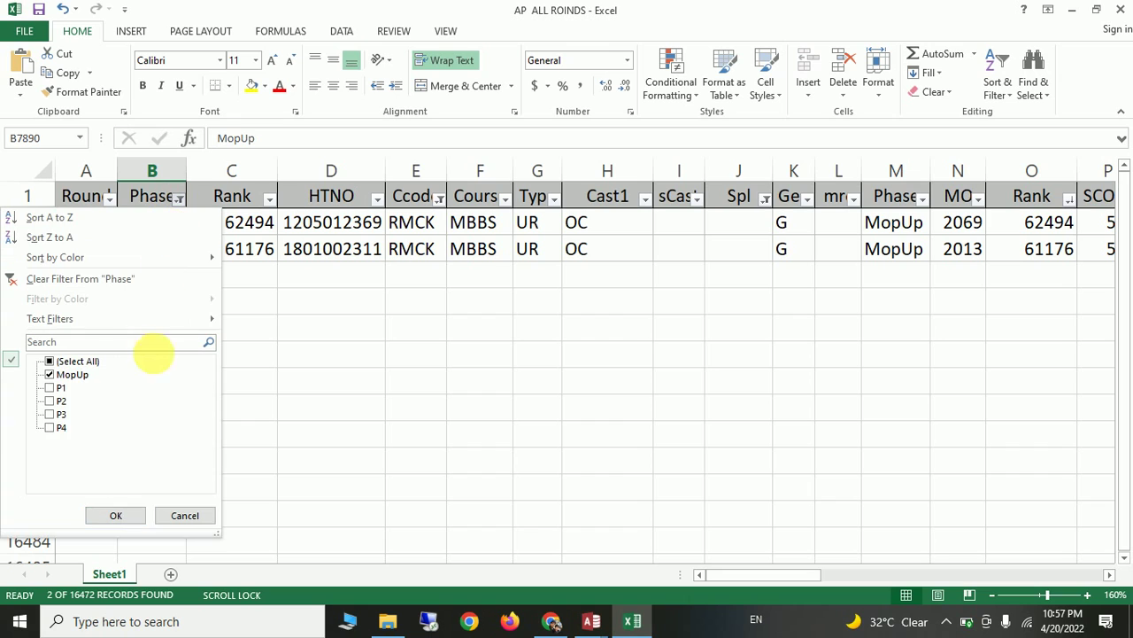
left_click(49, 428)
left_click(51, 376)
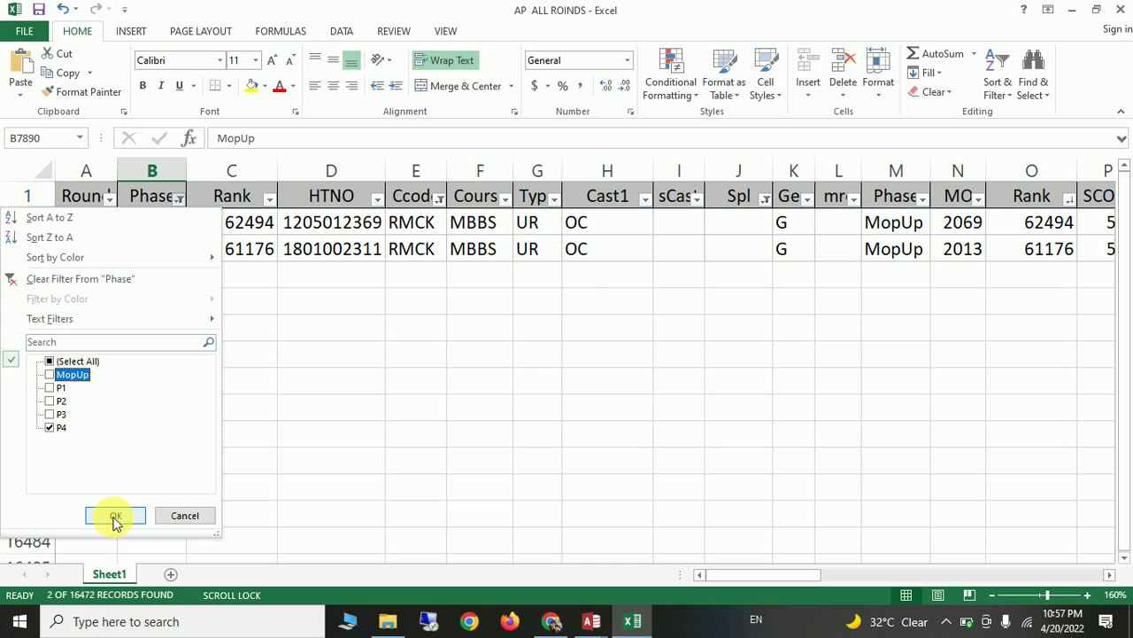
left_click(115, 516)
left_click(679, 459)
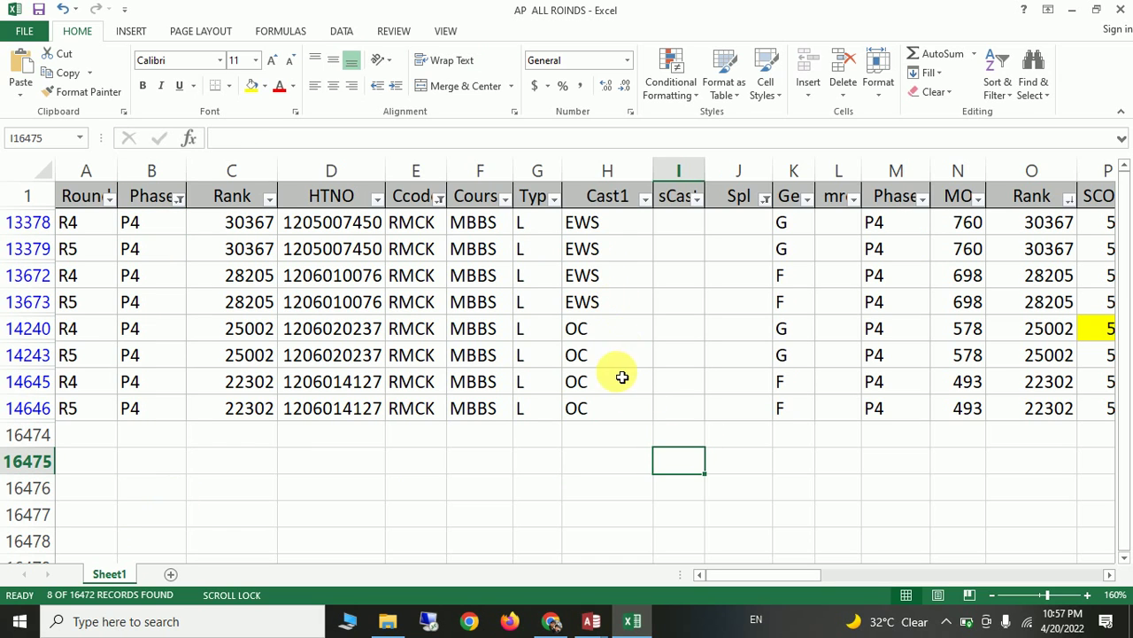
Step: Examine the first P4 EWS admission, starting from its Cast1 entry and reading across to its rank and score
left_click(597, 225)
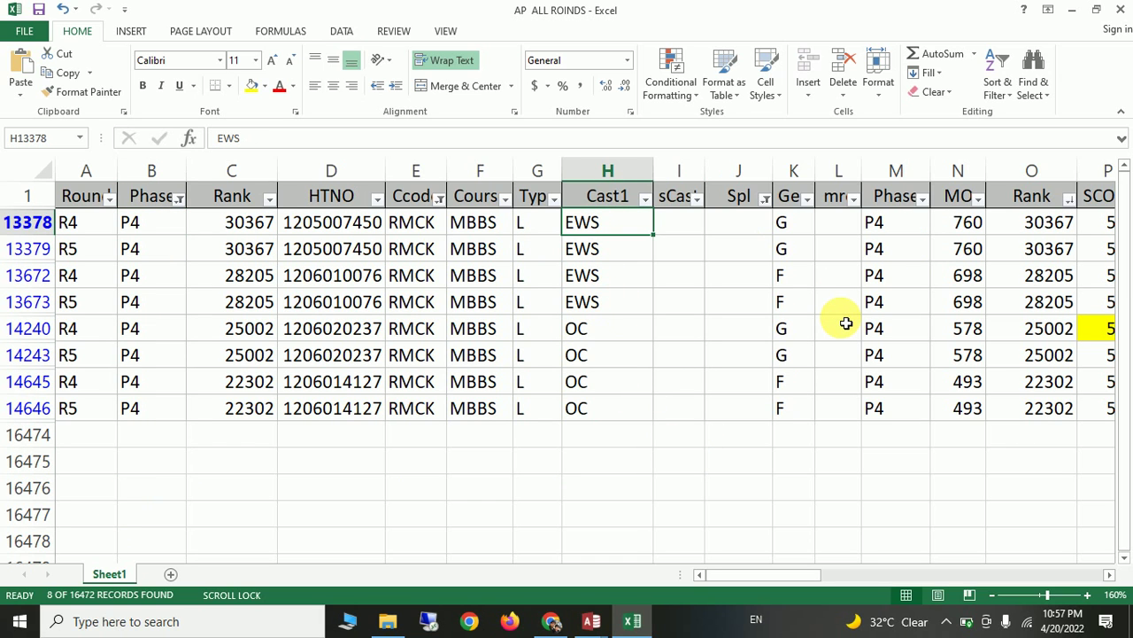
scroll(846, 323, "right", 2)
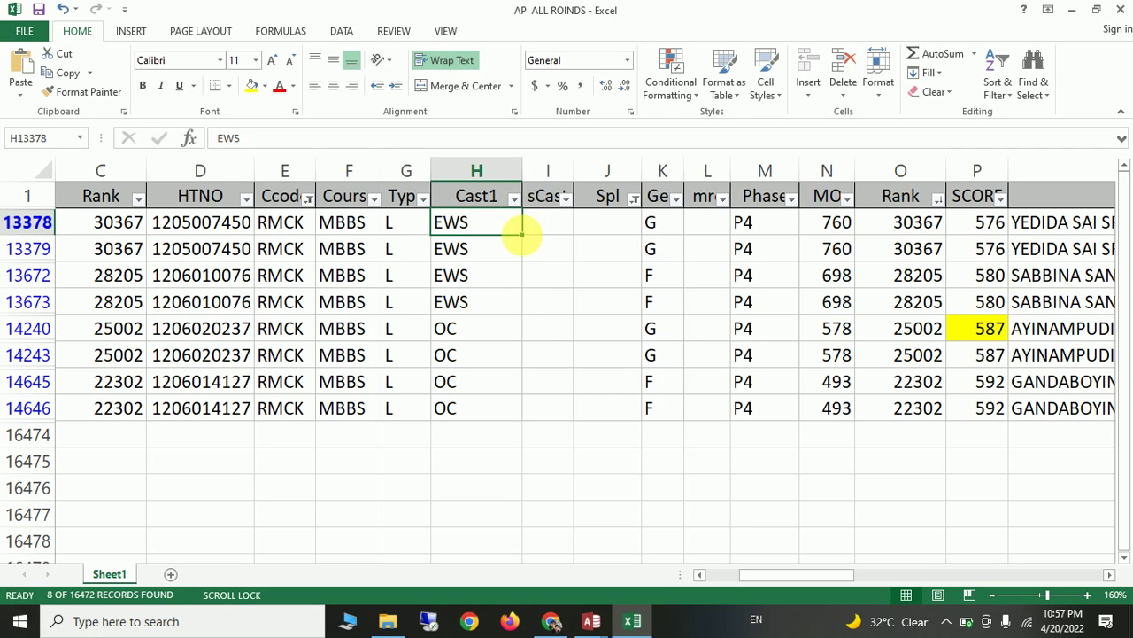
key("Left")
key("Left")
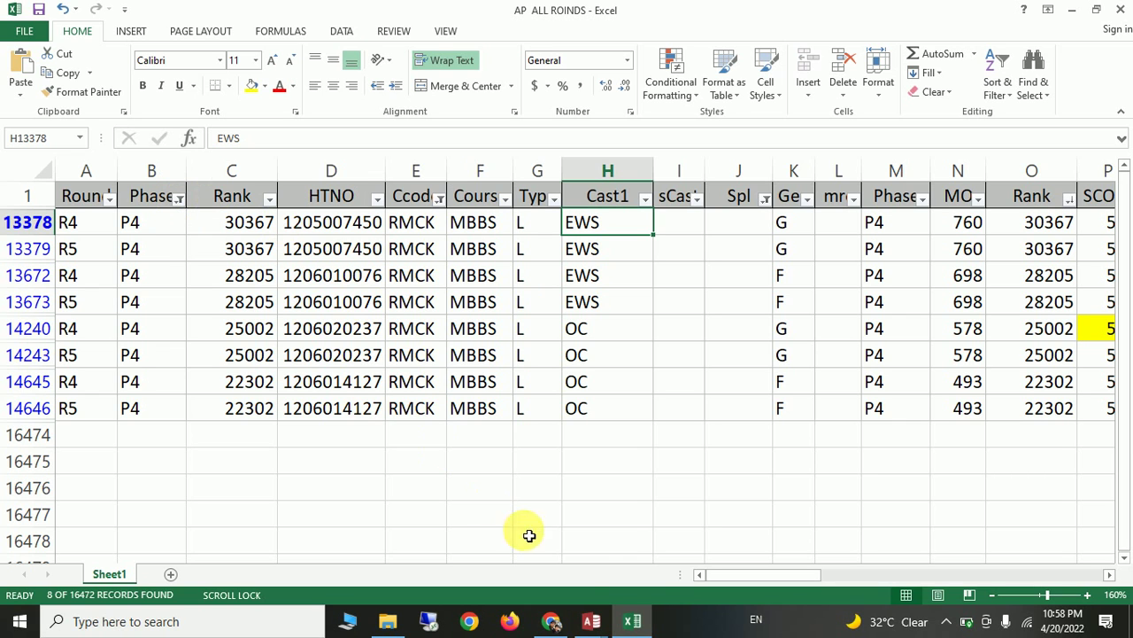
Step: Compare the SCORE values of the P4 EWS rows with those of the P4 OC rows
left_click_drag(781, 574, 822, 575)
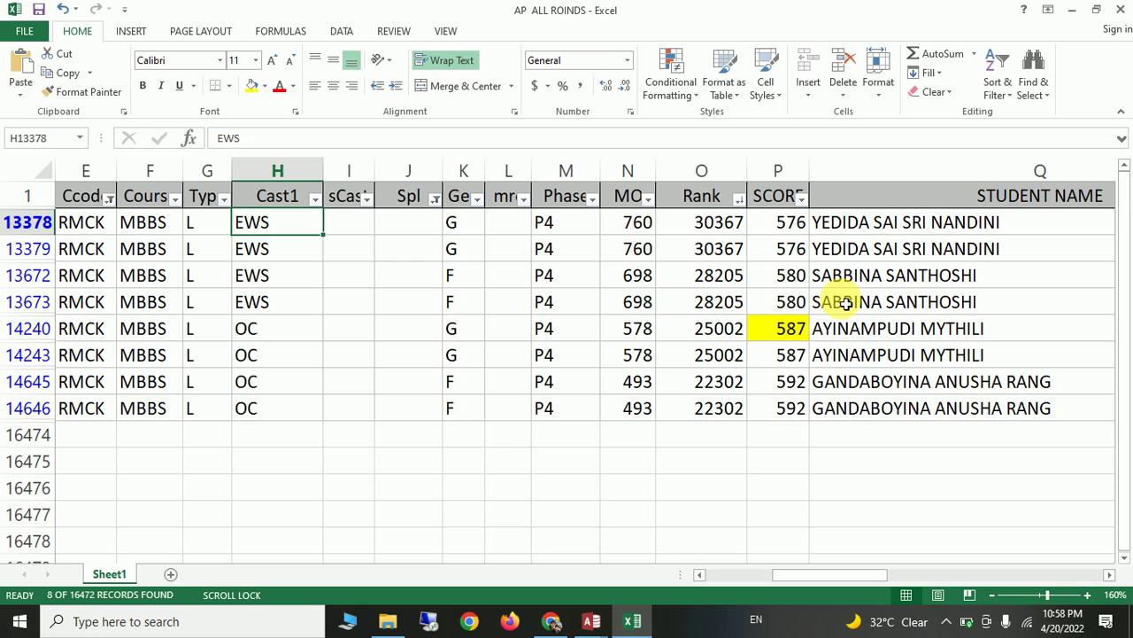
left_click_drag(791, 224, 792, 298)
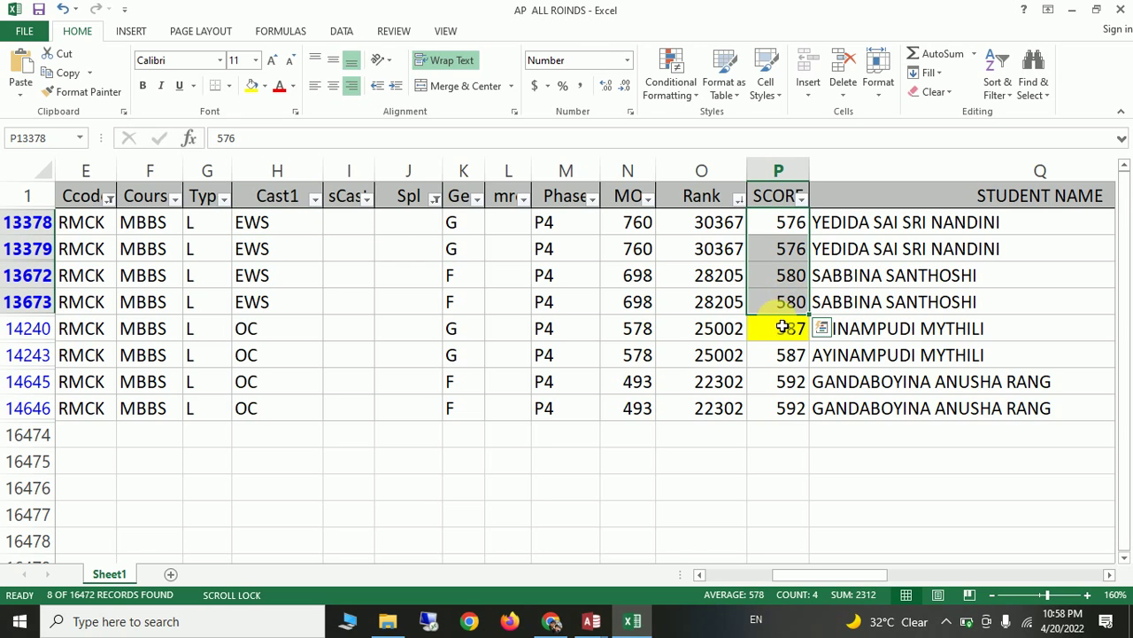
left_click(781, 411)
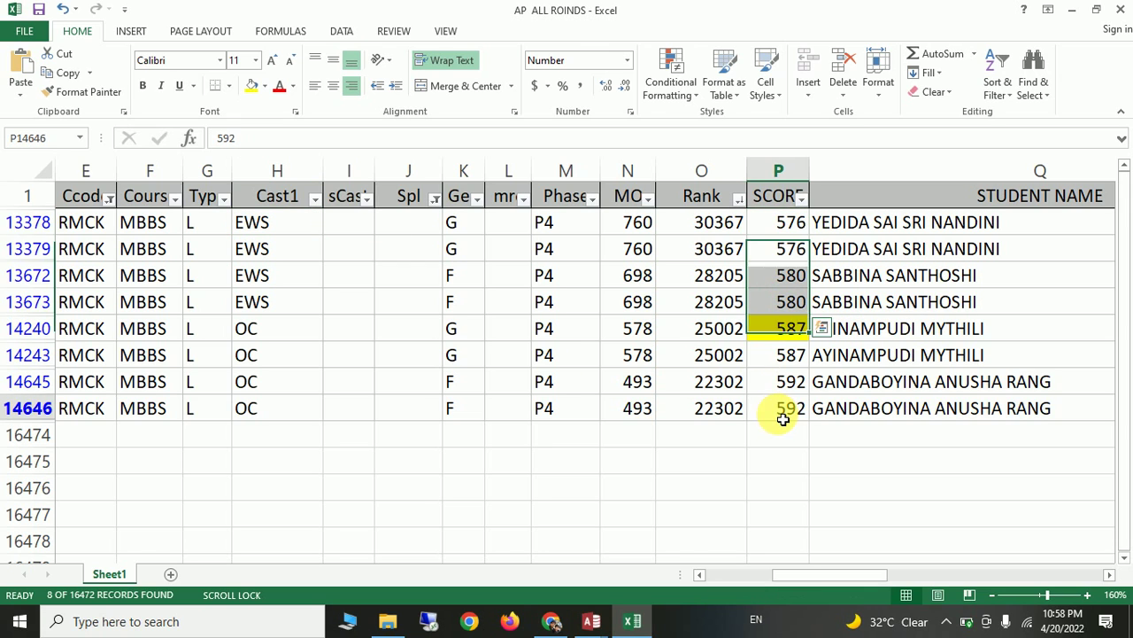
left_click_drag(769, 337, 783, 457)
left_click(783, 457)
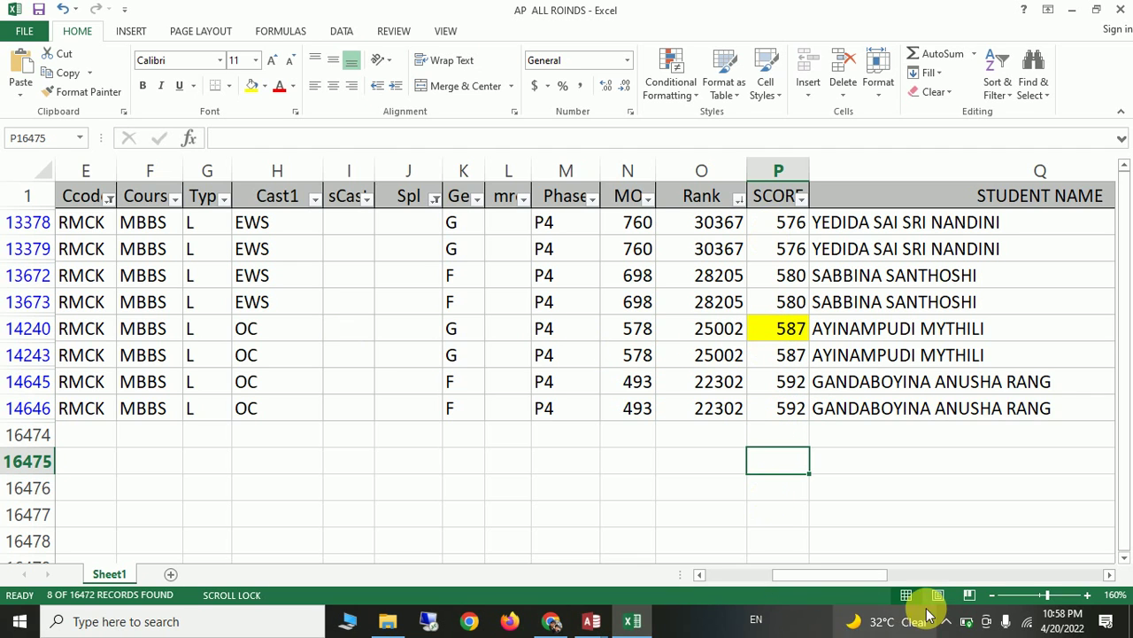
left_click_drag(850, 576, 724, 574)
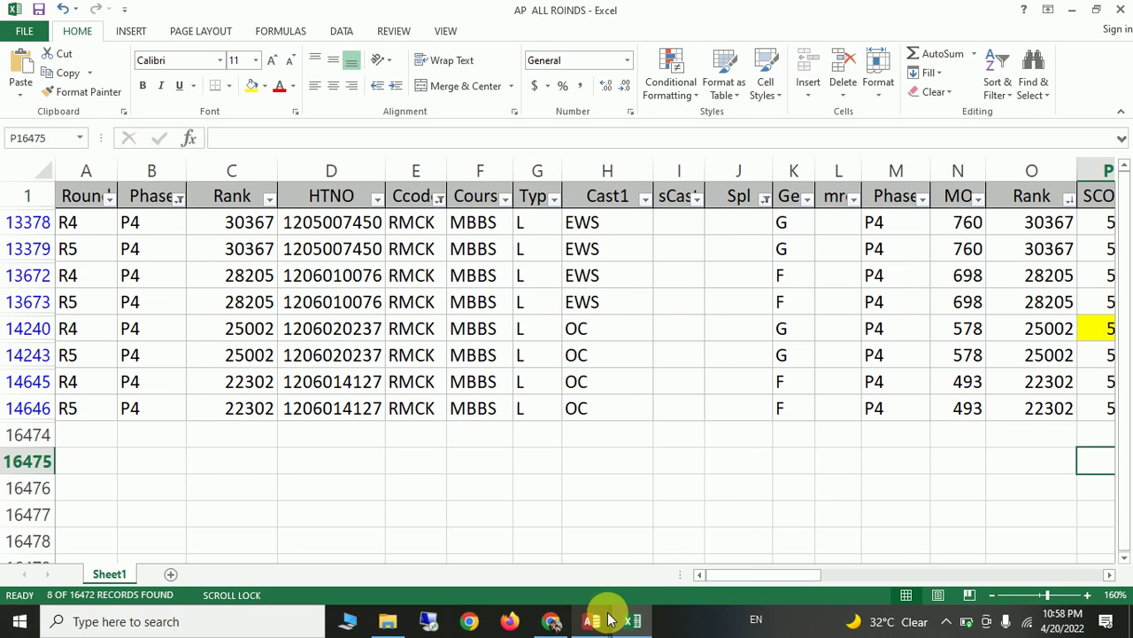
Step: Switch to Chrome and play the YouTube video Rangaraya Medical College Theme Song By RAMCOSA in full screen
left_click(552, 623)
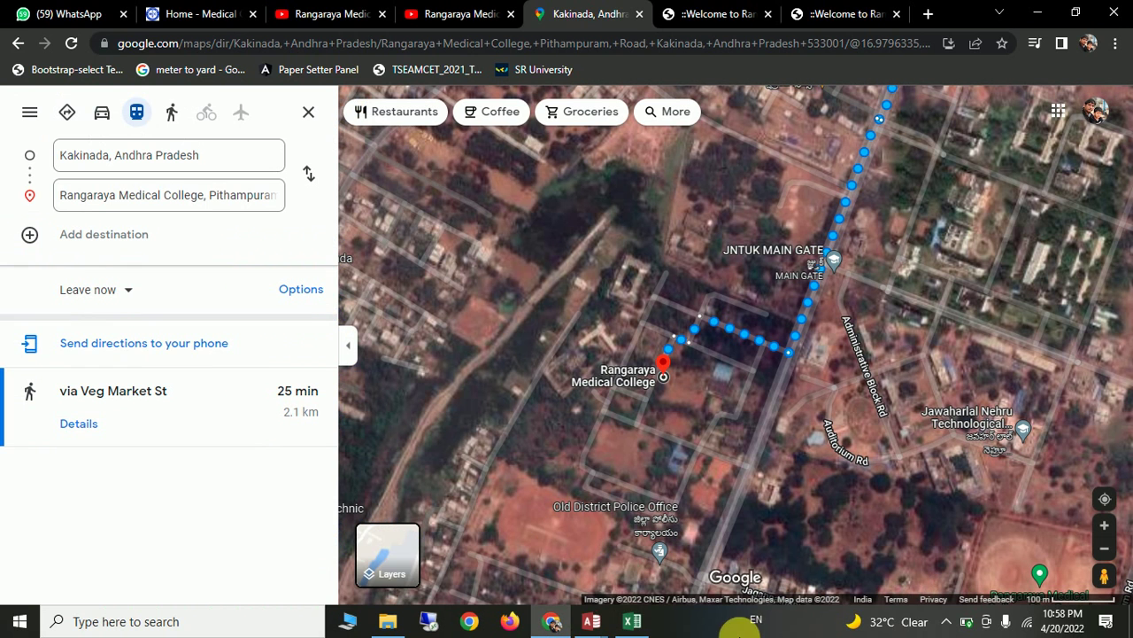
left_click(425, 14)
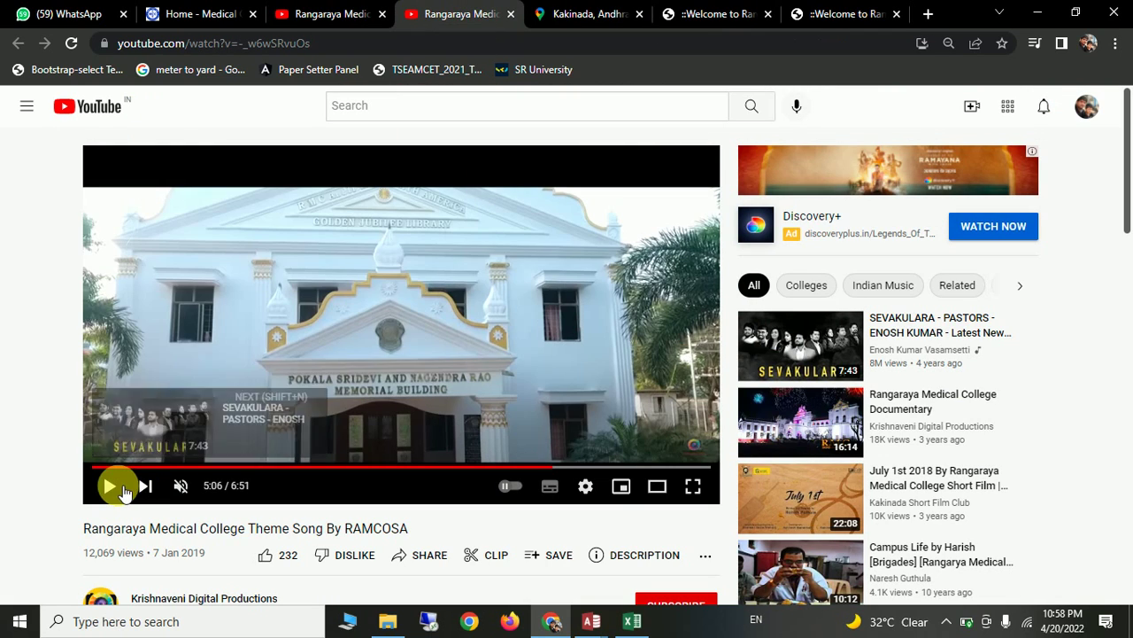
left_click(111, 485)
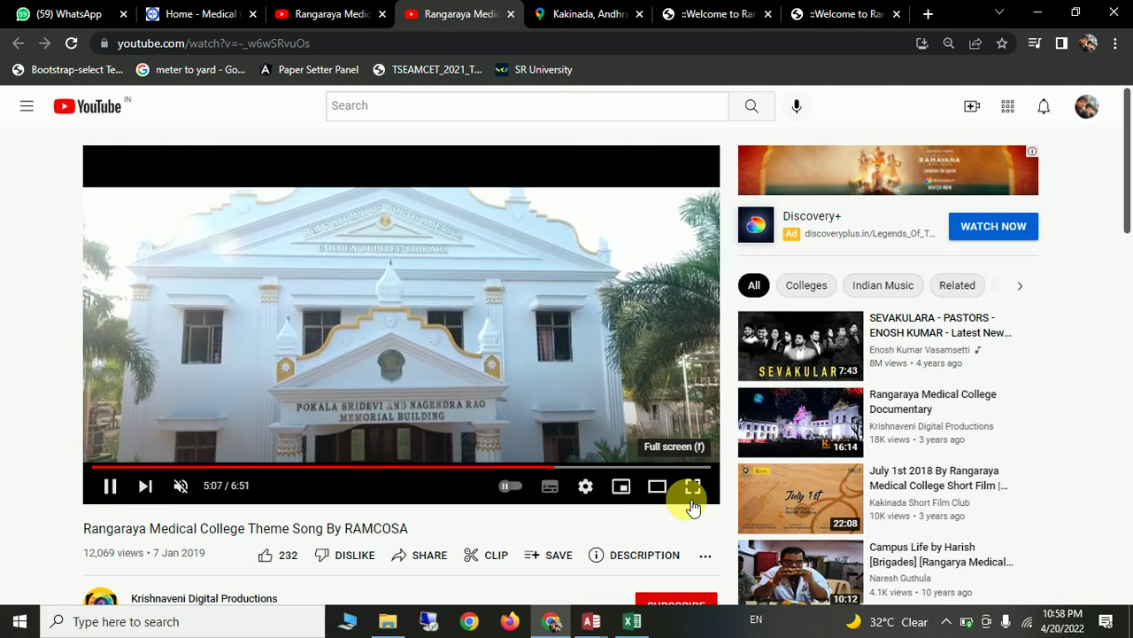
left_click(698, 496)
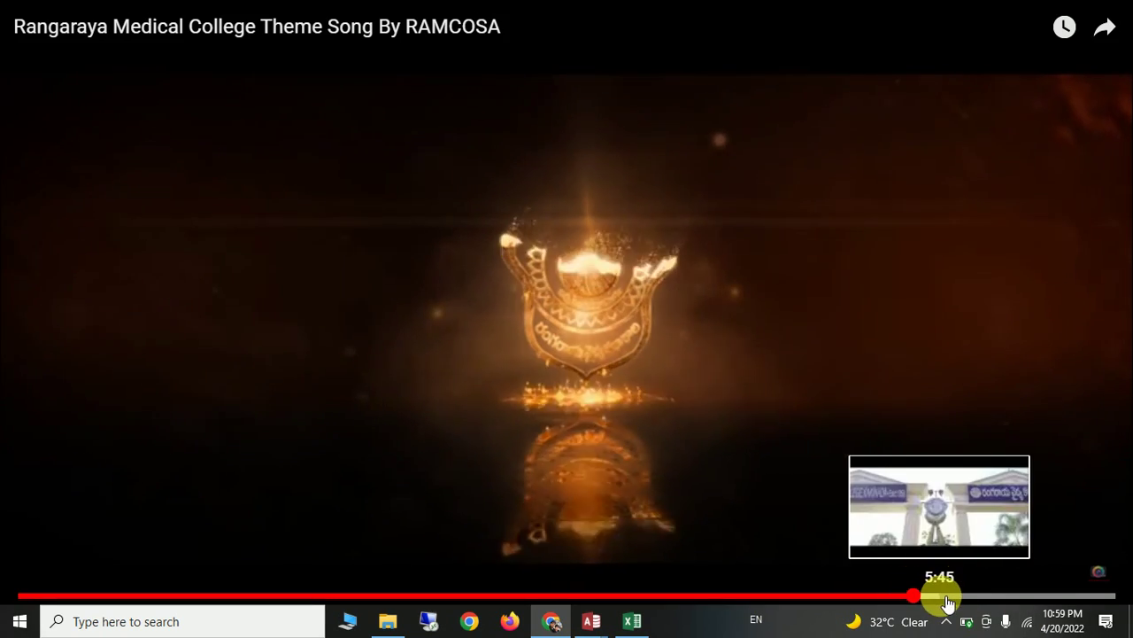
Step: Skip to different parts of the theme song video, including 4:58, to view the campus, and exit full screen
left_click_drag(950, 602, 950, 602)
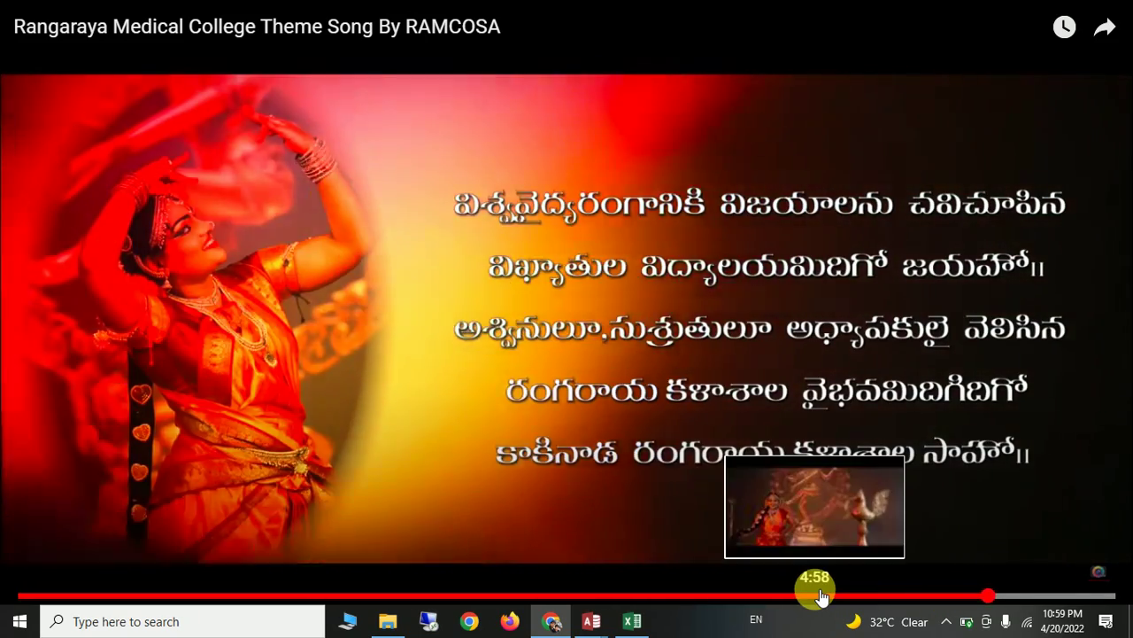
left_click(815, 595)
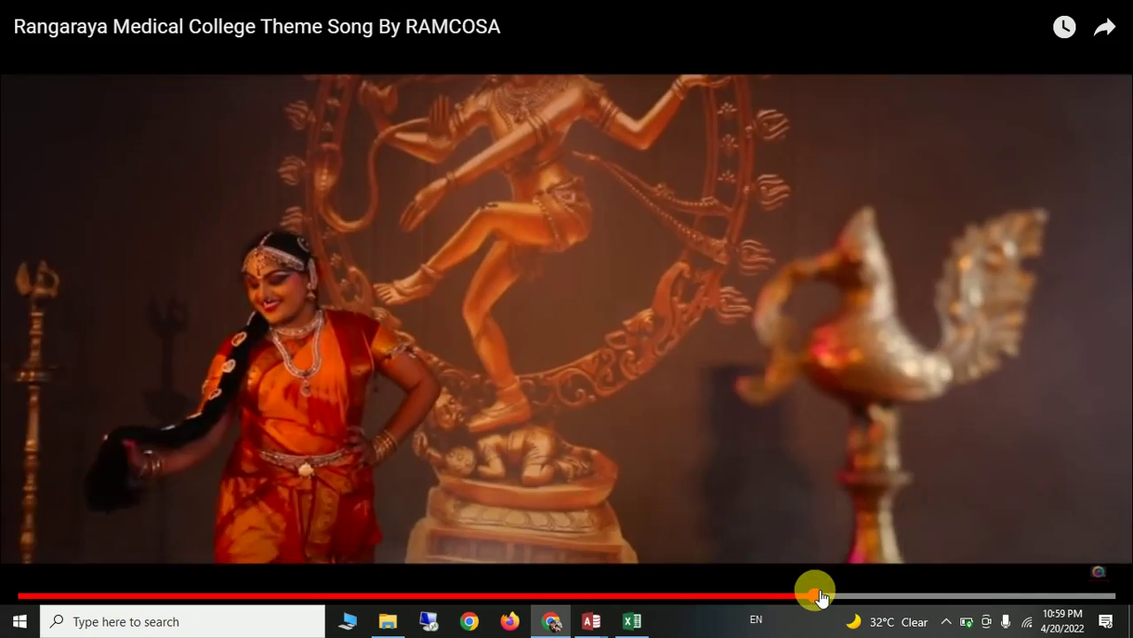
left_click(669, 596)
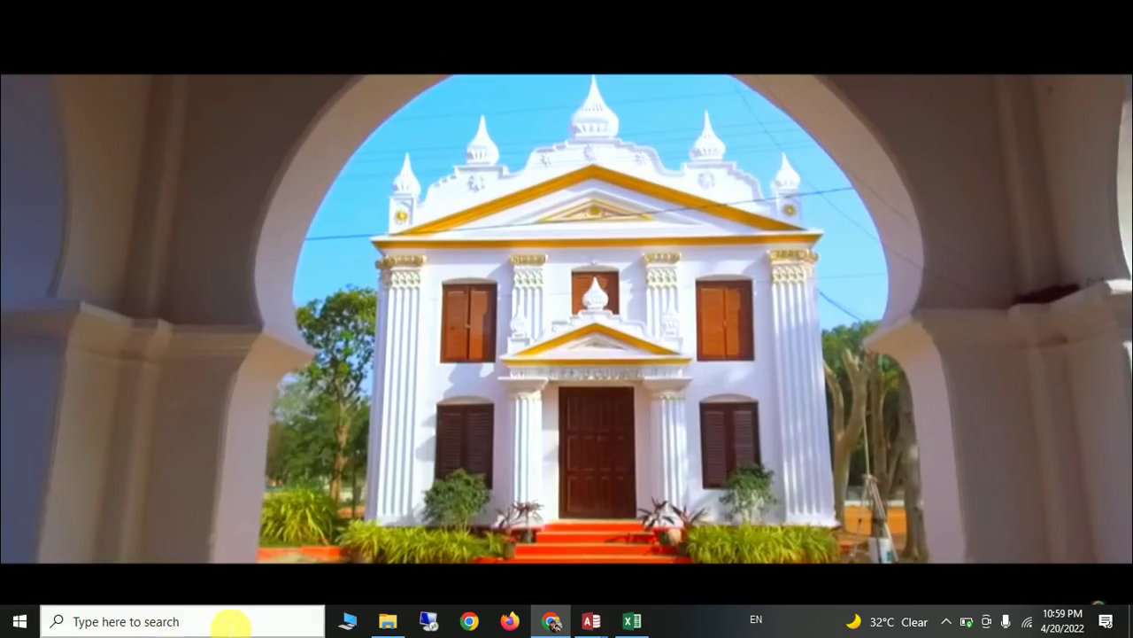
mouse_move(237, 495)
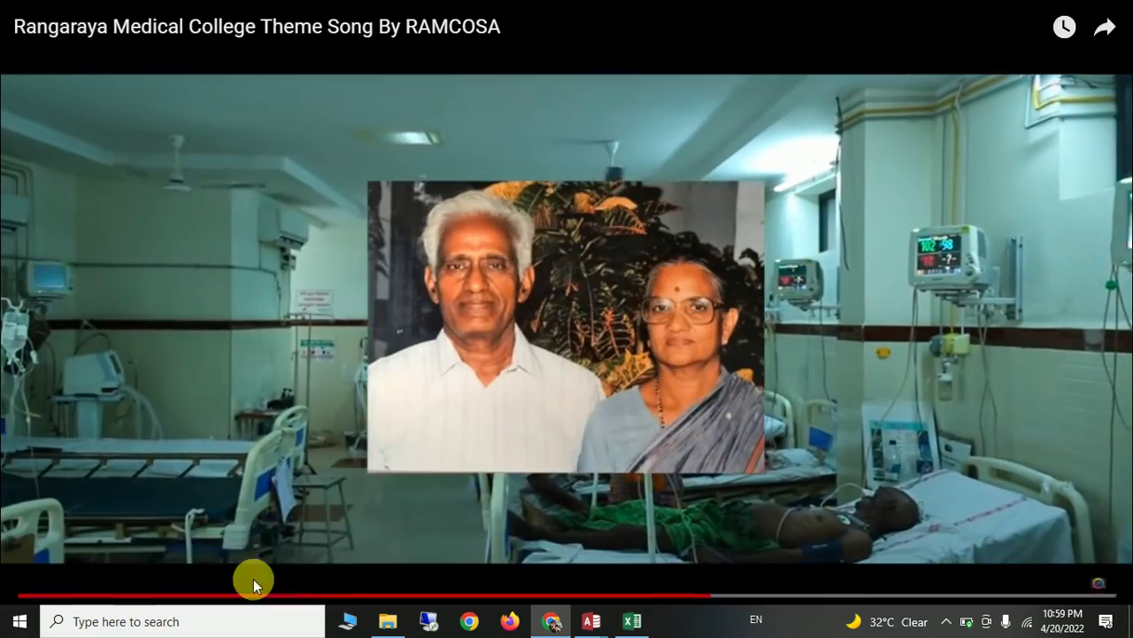
key("Escape")
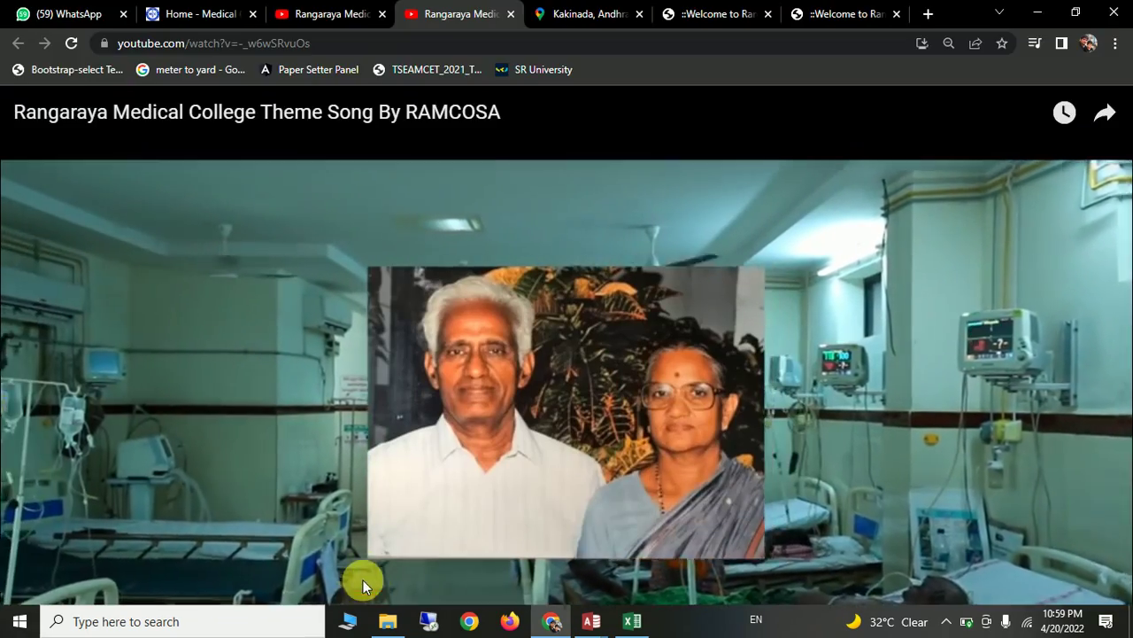
Step: Return to the Google Maps directions from Kakinada to Rangaraya Medical College and show the hidden system tray icons
left_click(716, 14)
left_click(582, 14)
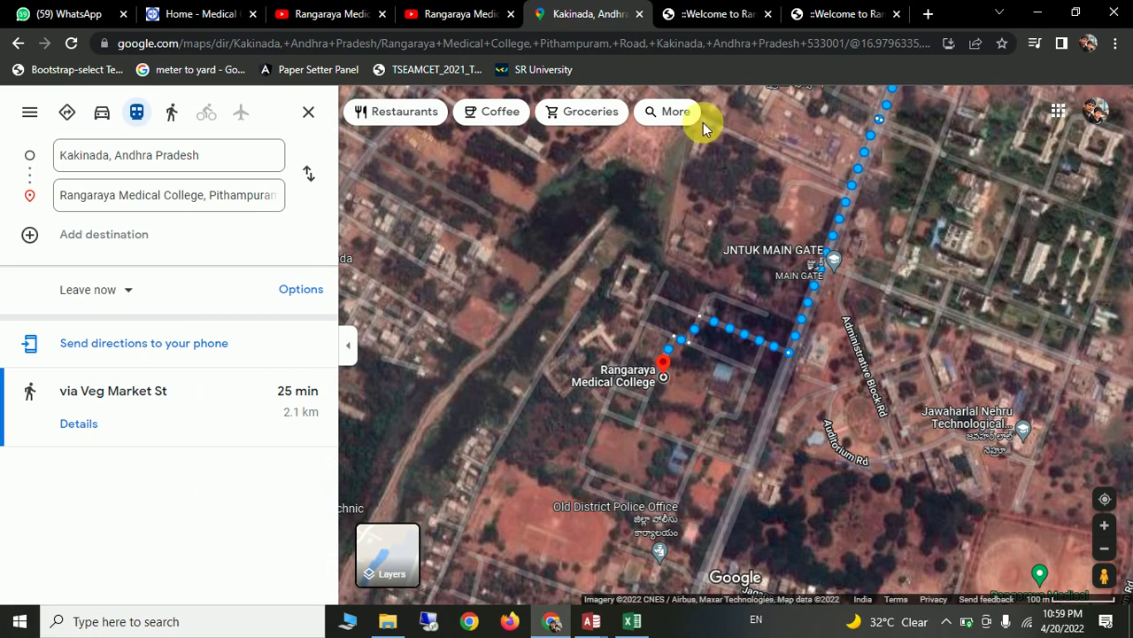
left_click(954, 623)
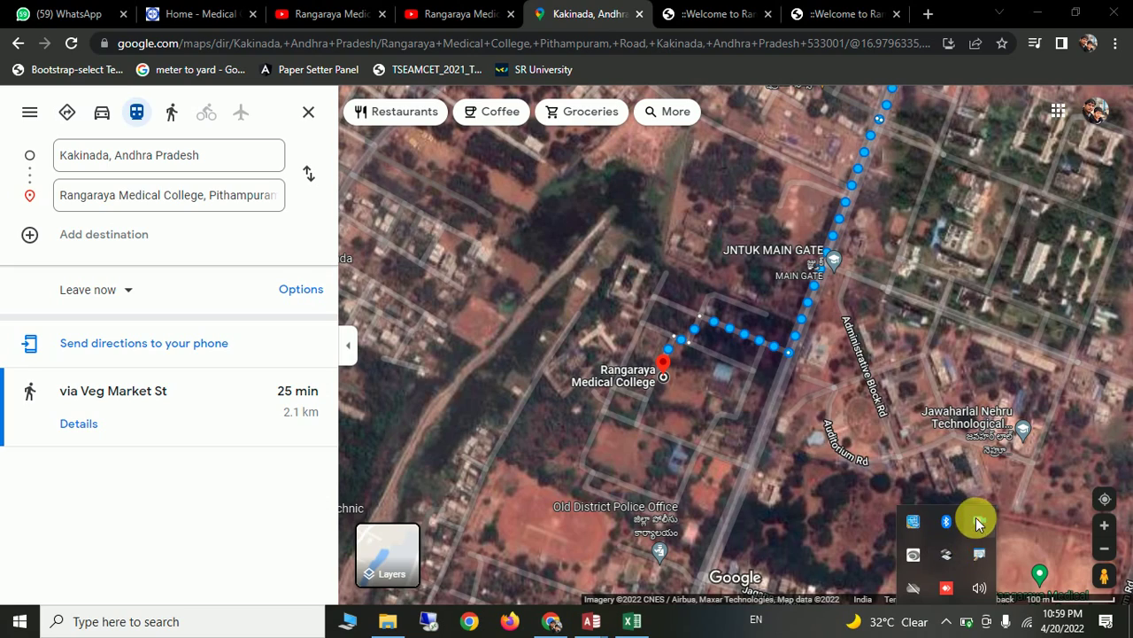